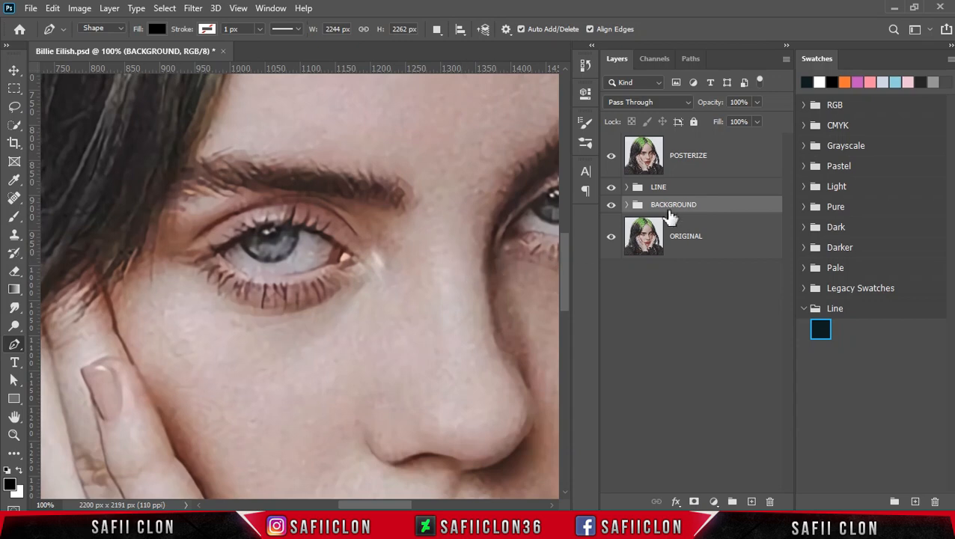
Step: Hide the POSTERIZE layer and trace the left eye's opening with the Pen tool, from the lower-lid gap around both corners to the gap's other end
{"action": "left_click", "coordinate": [611, 158]}
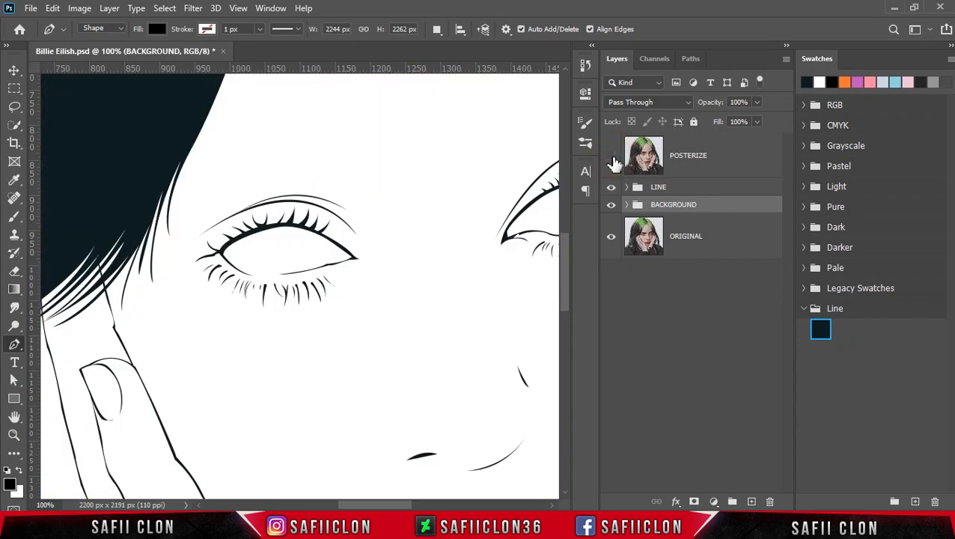
{"action": "key", "text": "ctrl+plus"}
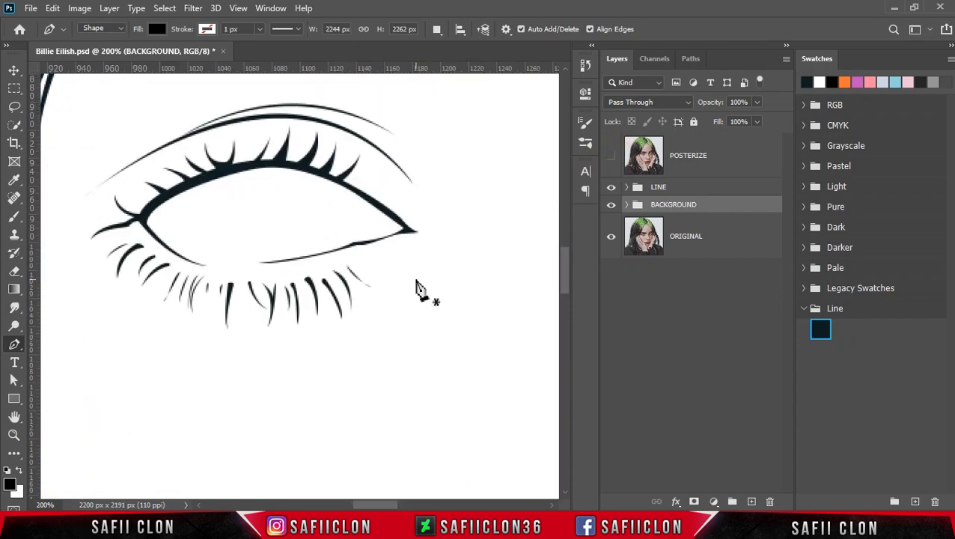
{"action": "left_click", "coordinate": [205, 267]}
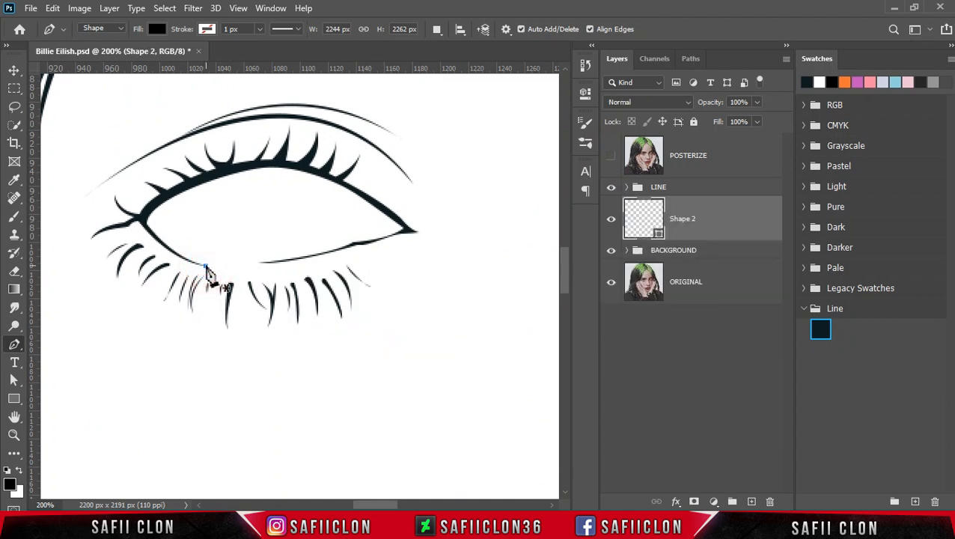
{"action": "left_click_drag", "start_coordinate": [142, 223], "coordinate": [125, 196]}
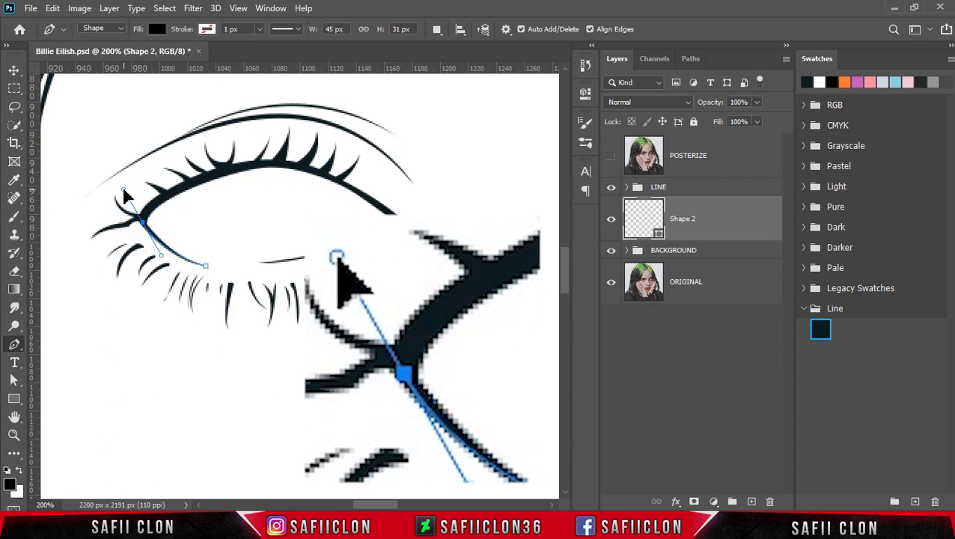
{"action": "left_click", "coordinate": [143, 222], "text": "alt"}
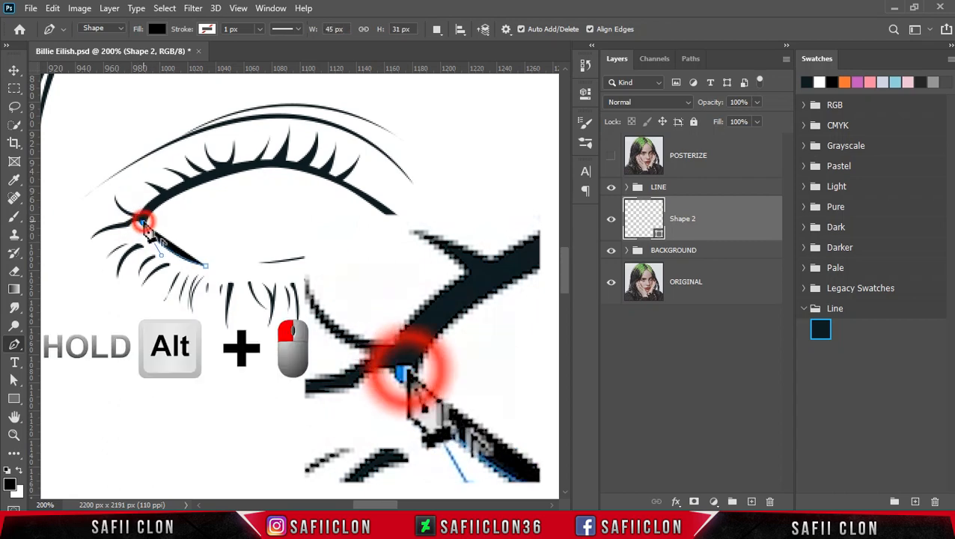
{"action": "left_click_drag", "start_coordinate": [204, 178], "coordinate": [262, 164]}
{"action": "left_click_drag", "start_coordinate": [318, 174], "coordinate": [348, 185]}
{"action": "left_click_drag", "start_coordinate": [405, 229], "coordinate": [352, 245]}
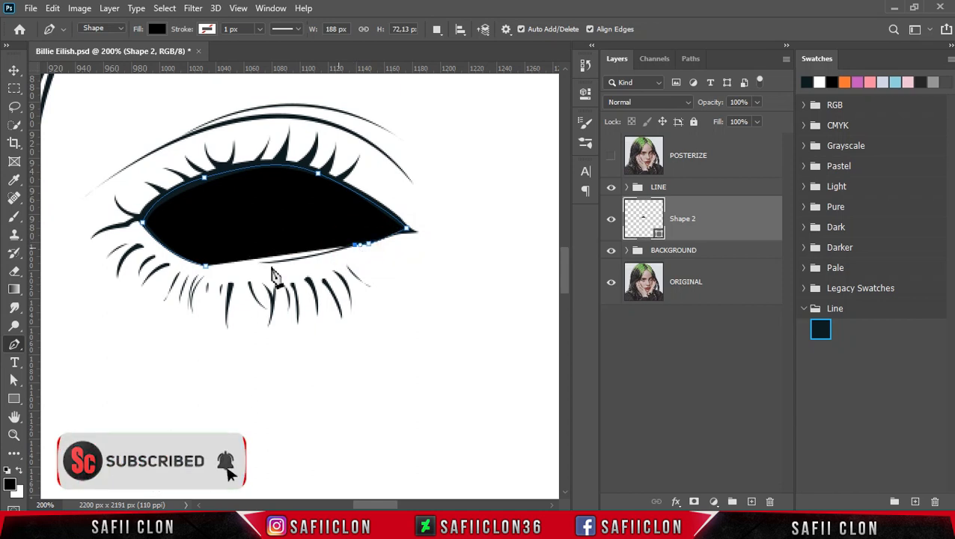
{"action": "left_click_drag", "start_coordinate": [262, 262], "coordinate": [309, 259]}
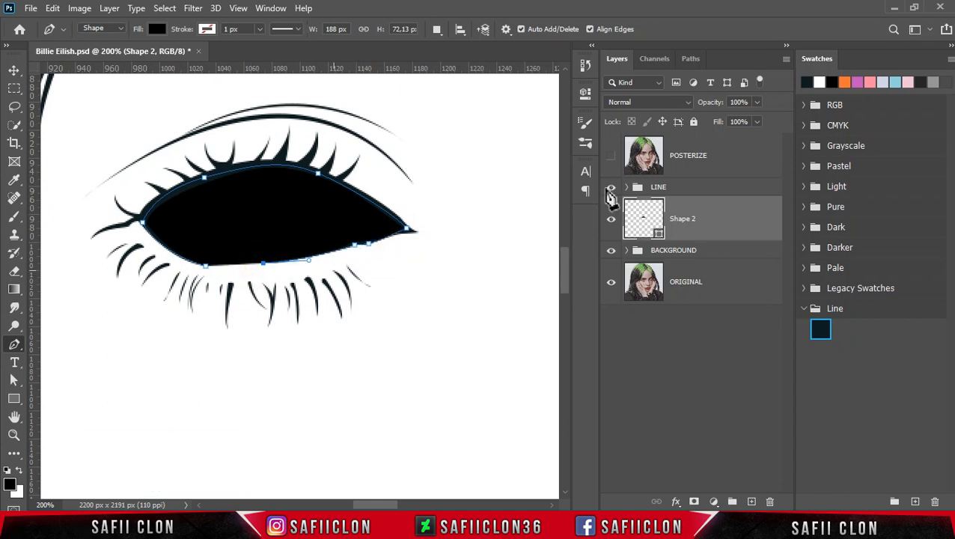
Step: Show the POSTERIZE layer for reference, close the eye path across the lower-lid gap, and hide the layer again
{"action": "left_click", "coordinate": [611, 157]}
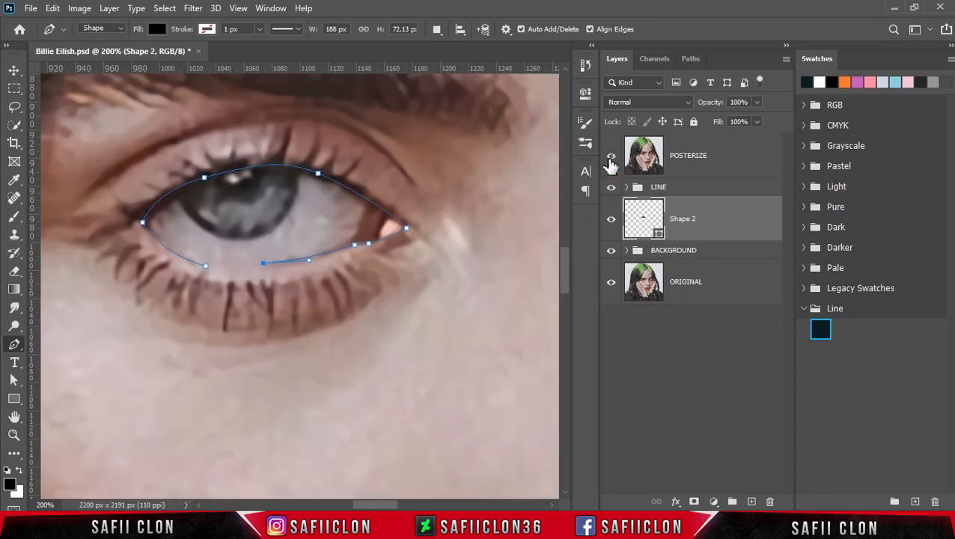
{"action": "left_click", "coordinate": [205, 268]}
{"action": "left_click_drag", "start_coordinate": [199, 272], "coordinate": [187, 270]}
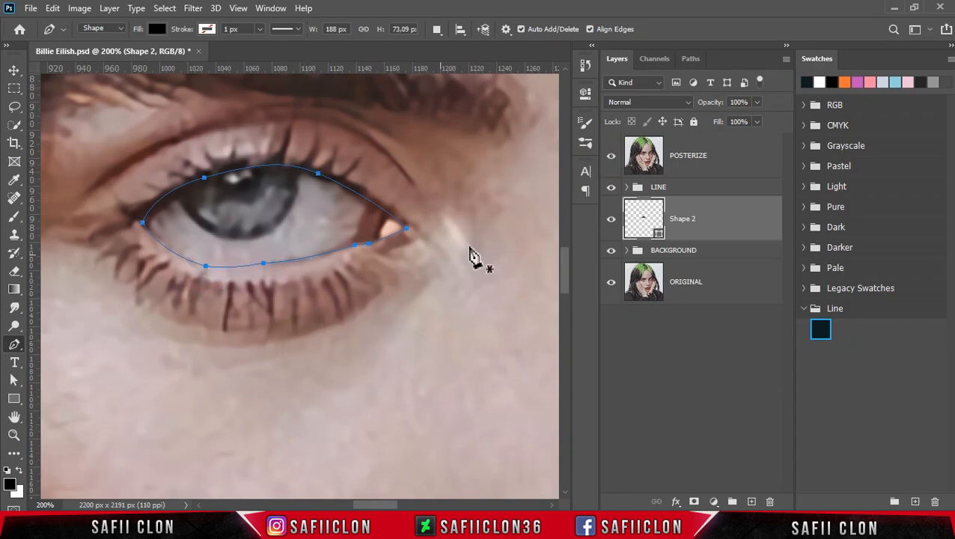
{"action": "left_click", "coordinate": [612, 160]}
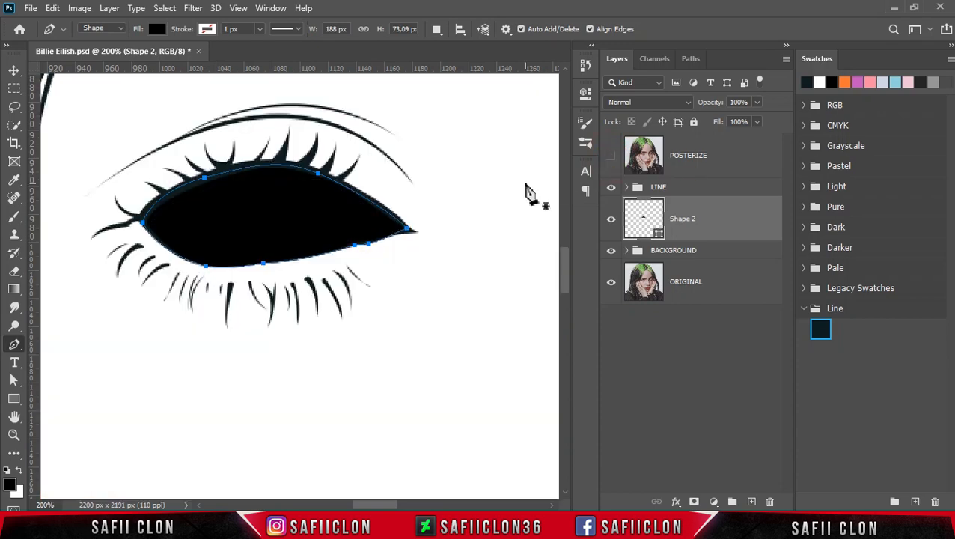
Step: Import the Eyes.aco swatches from the Billie E folder and expand the Eyes swatch group
{"action": "left_click", "coordinate": [949, 60]}
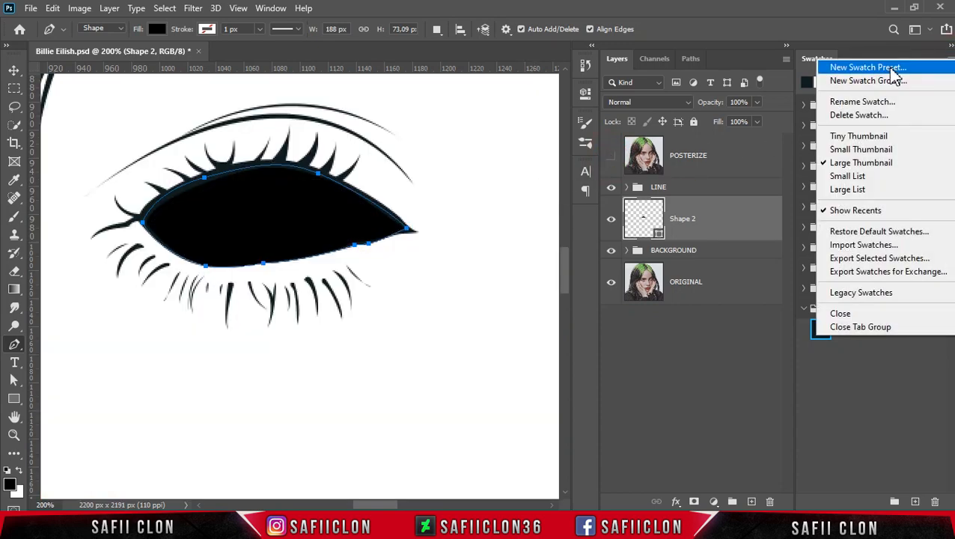
{"action": "left_click", "coordinate": [867, 247]}
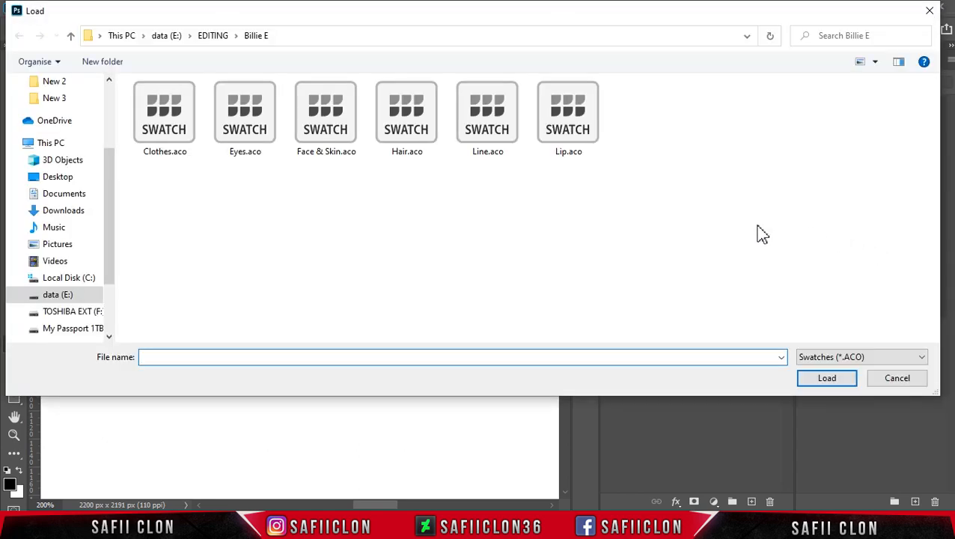
{"action": "left_click", "coordinate": [241, 125]}
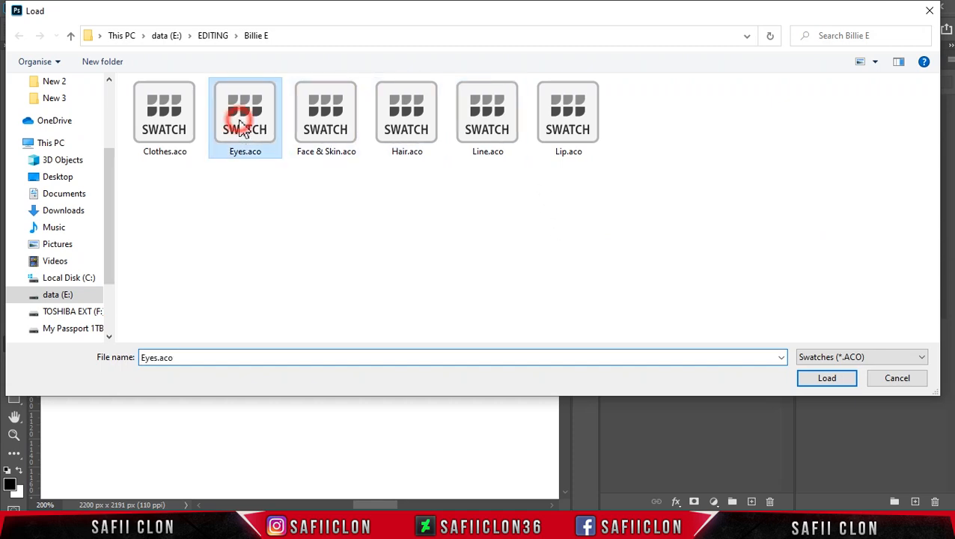
{"action": "left_click", "coordinate": [827, 381]}
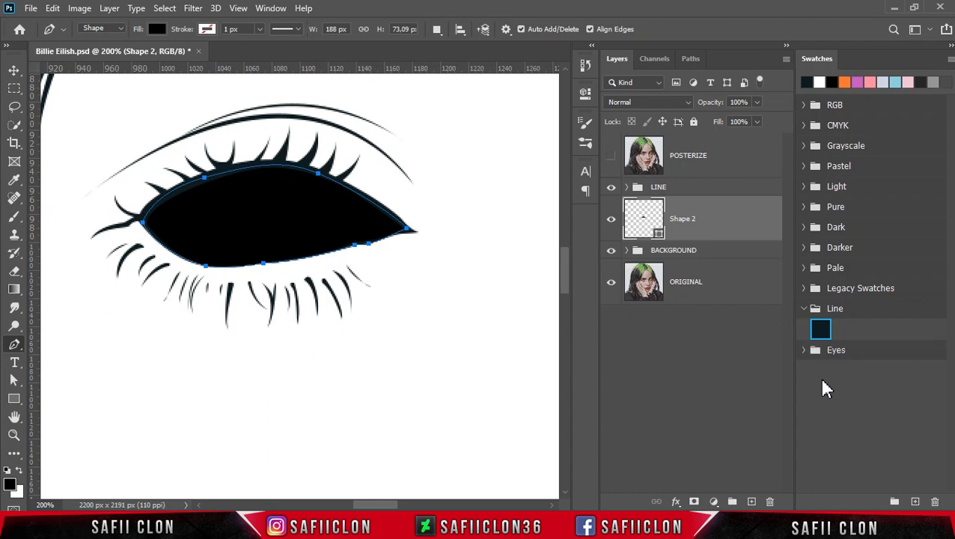
{"action": "left_click", "coordinate": [804, 349]}
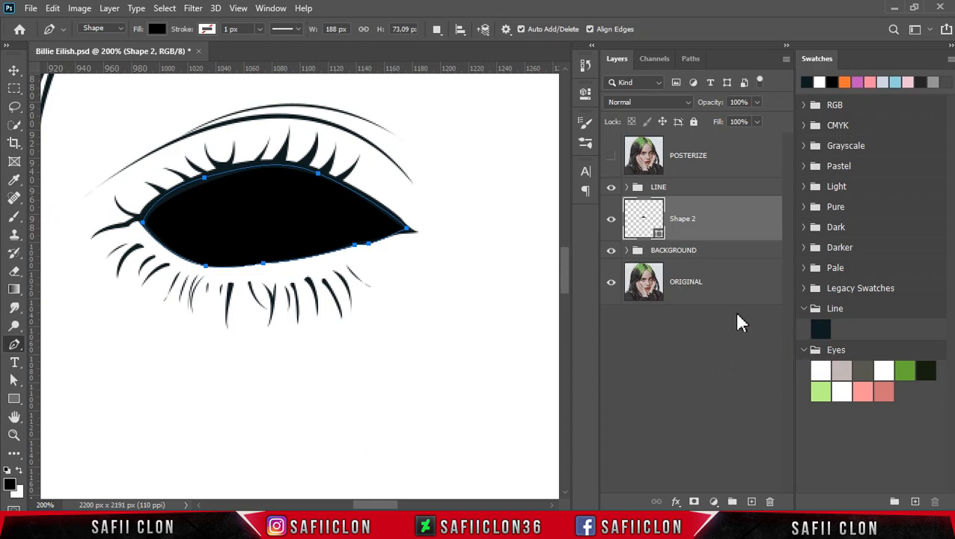
Step: Fill the Shape 2 eye shape with the first white Eyes swatch and set its path operation to Combine Shapes
{"action": "left_click", "coordinate": [659, 236]}
{"action": "double_click", "coordinate": [658, 233]}
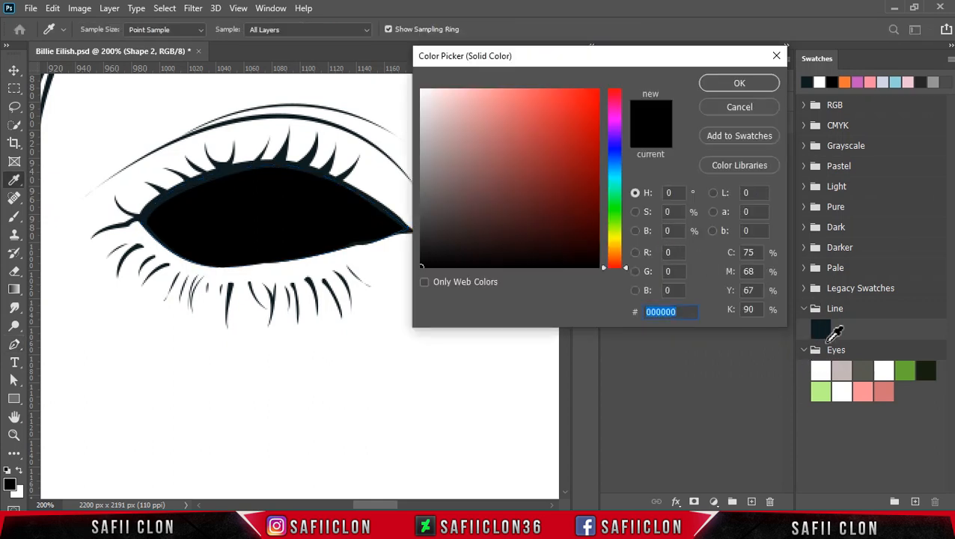
{"action": "left_click", "coordinate": [822, 370]}
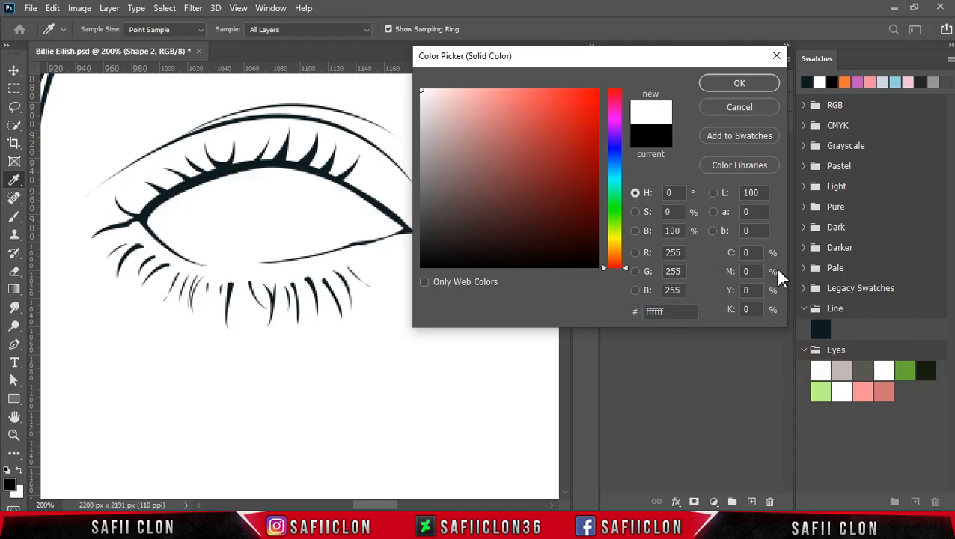
{"action": "left_click", "coordinate": [740, 83]}
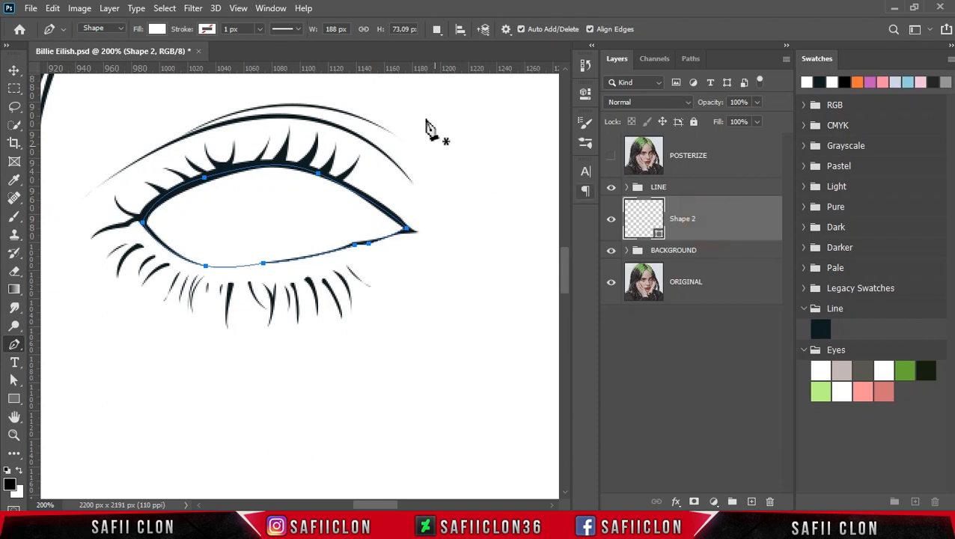
{"action": "left_click", "coordinate": [437, 29]}
{"action": "left_click", "coordinate": [474, 67]}
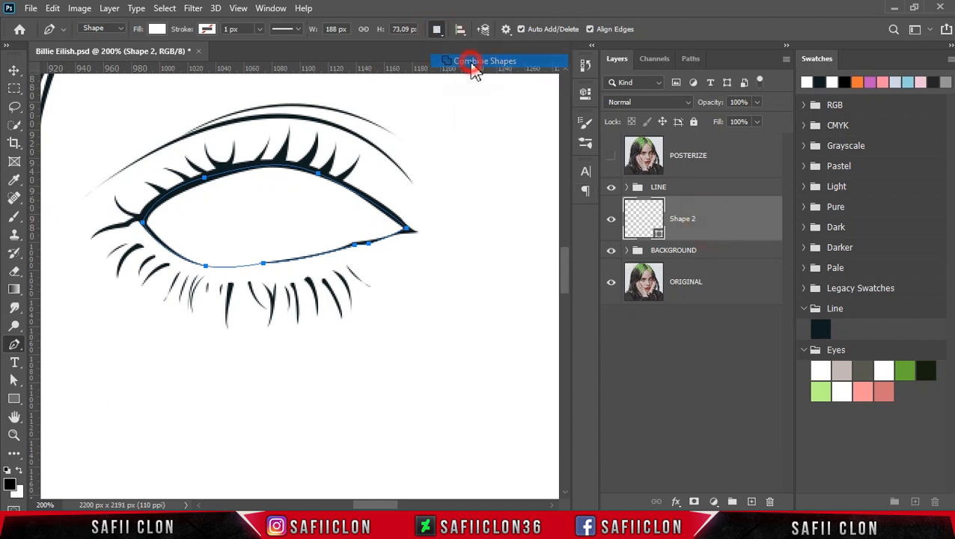
Step: Trace the right eye's opening in the same shape layer, from the lower lid around the inner corner and along the upper lid
{"action": "left_click_drag", "start_coordinate": [383, 505], "coordinate": [416, 503]}
{"action": "scroll", "coordinate": [397, 364], "scroll_direction": "up", "scroll_amount": 2}
{"action": "scroll", "coordinate": [397, 364], "scroll_direction": "up", "scroll_amount": 1}
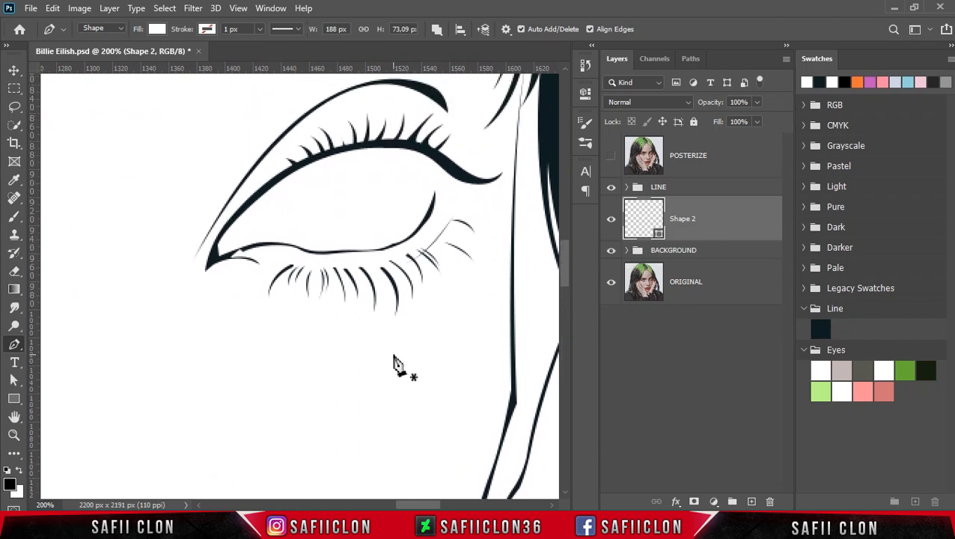
{"action": "left_click", "coordinate": [612, 159]}
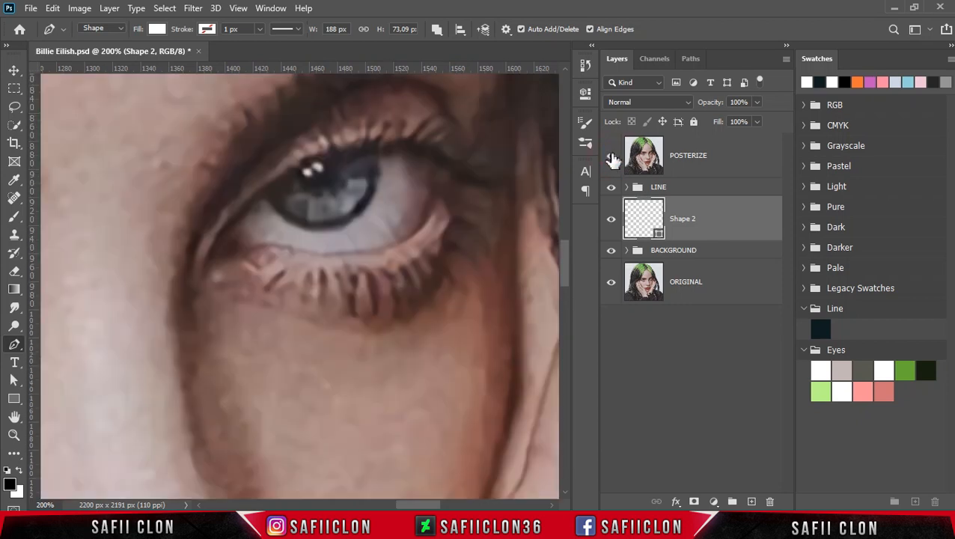
{"action": "left_click", "coordinate": [611, 158]}
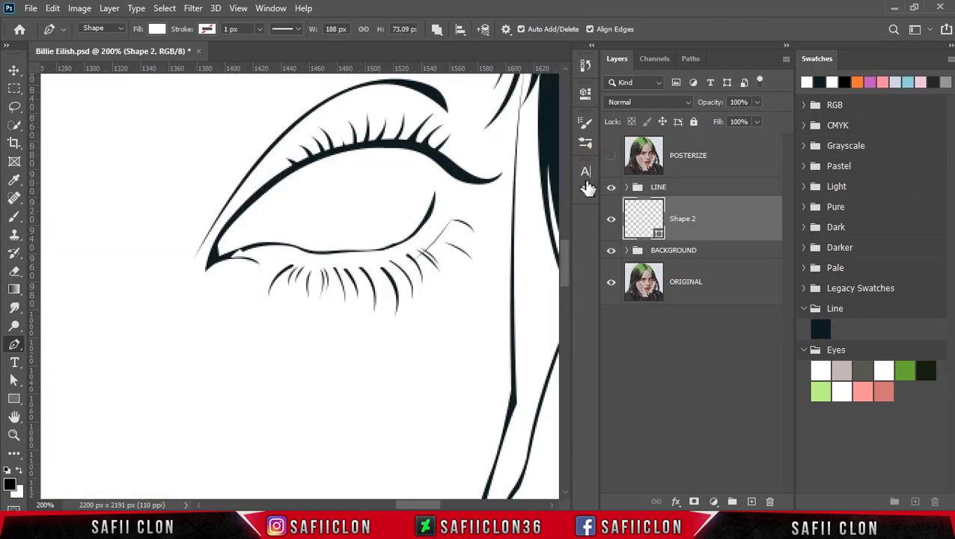
{"action": "left_click", "coordinate": [309, 253]}
{"action": "mouse_move", "coordinate": [244, 248]}
{"action": "left_mouse_down"}
{"action": "mouse_move", "coordinate": [218, 258]}
{"action": "mouse_move", "coordinate": [236, 256]}
{"action": "left_mouse_up"}
{"action": "left_click", "coordinate": [211, 263]}
{"action": "left_click", "coordinate": [244, 206]}
{"action": "left_click", "coordinate": [385, 142]}
{"action": "left_click", "coordinate": [433, 156]}
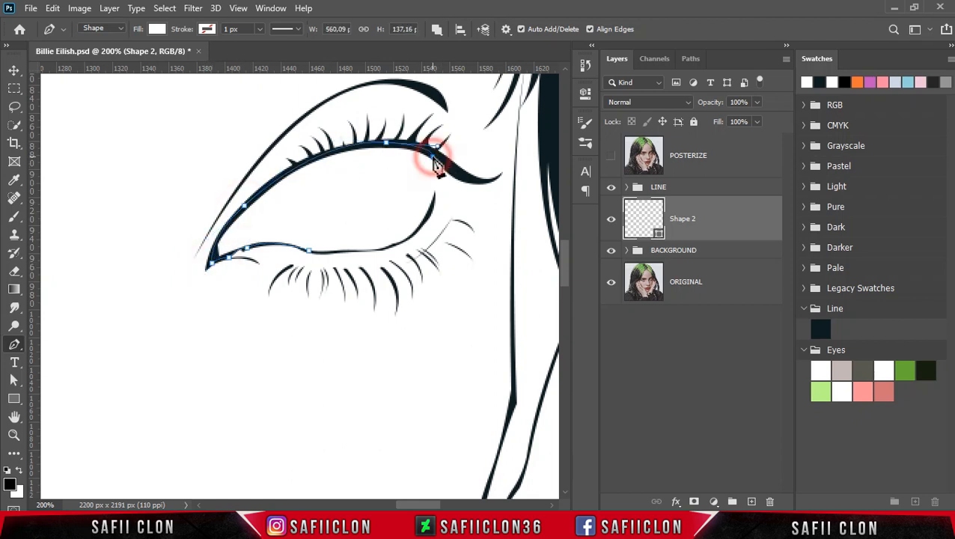
Step: Use the POSTERIZE photo to place the outer edge of the right eye, and close its path along the lower lid
{"action": "left_click", "coordinate": [611, 156]}
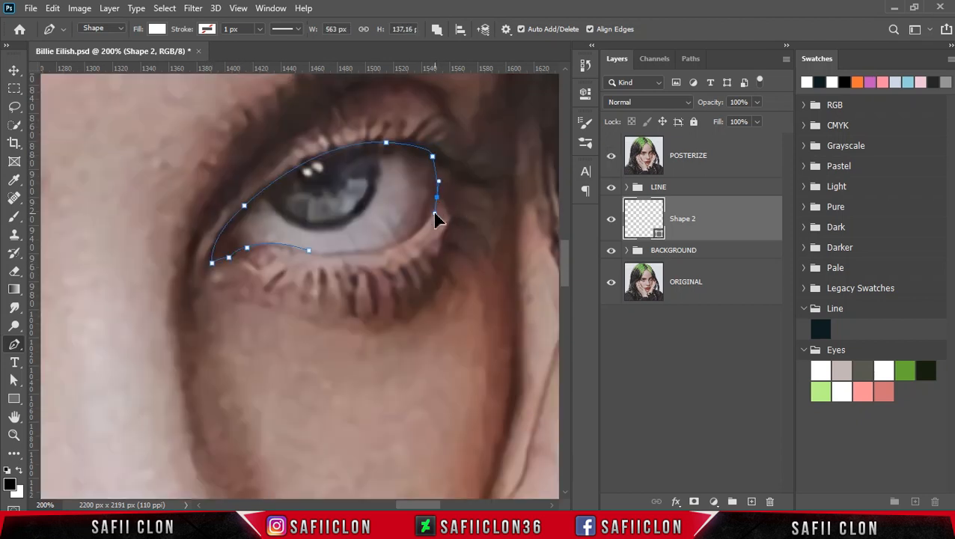
{"action": "left_click", "coordinate": [611, 156]}
{"action": "left_click", "coordinate": [432, 202]}
{"action": "left_click", "coordinate": [409, 236]}
{"action": "left_click", "coordinate": [384, 248]}
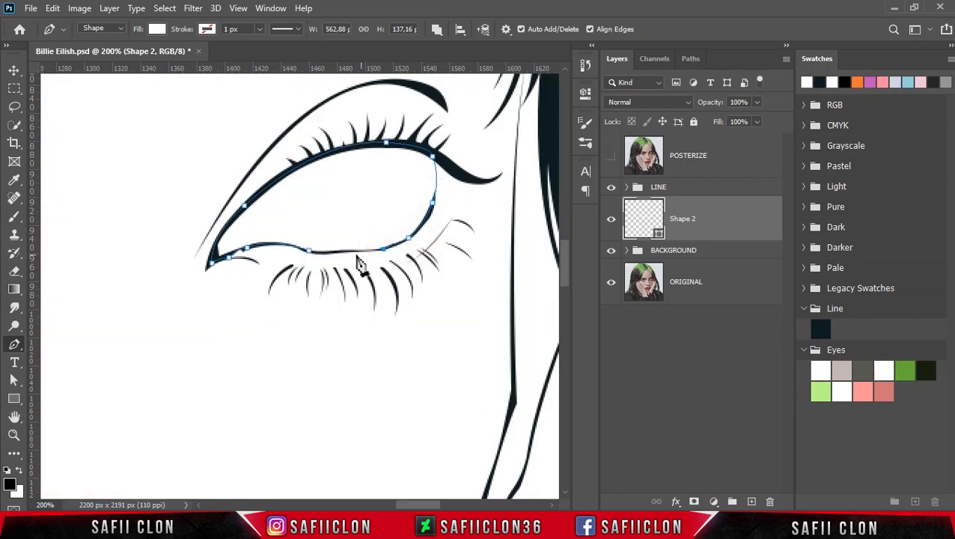
{"action": "left_click", "coordinate": [340, 252]}
{"action": "left_click", "coordinate": [308, 251]}
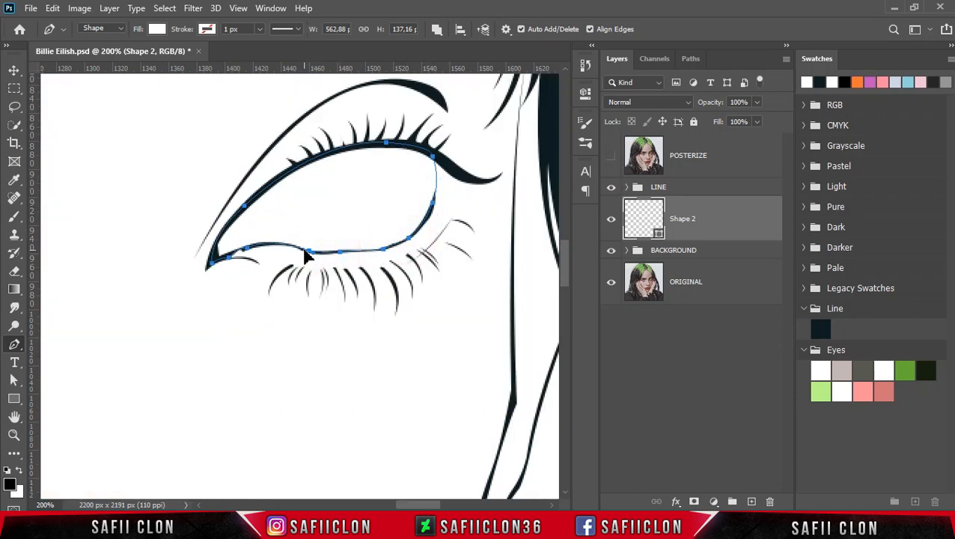
Step: Show and select the POSTERIZE photo layer and start the Posterize adjustment on it
{"action": "scroll", "coordinate": [485, 260], "scroll_direction": "down", "scroll_amount": 3}
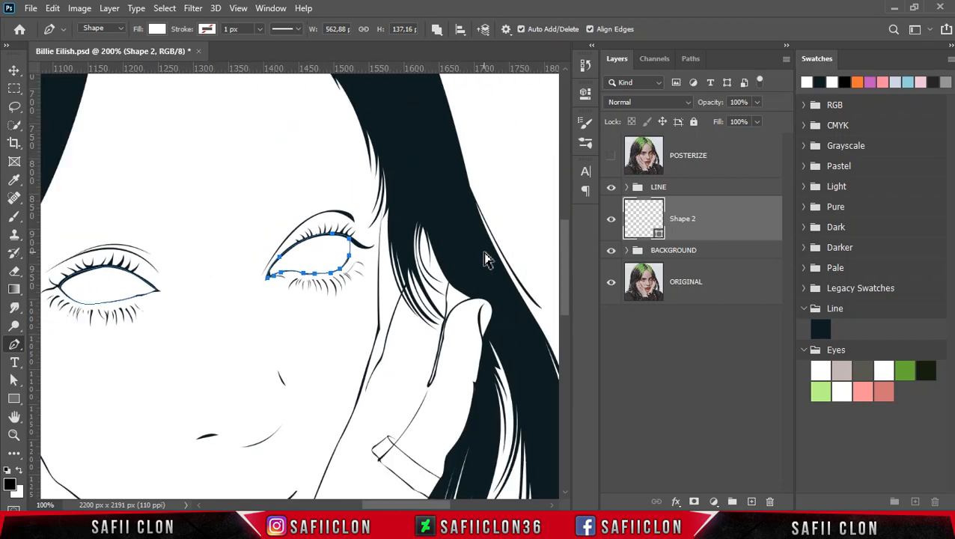
{"action": "left_click_drag", "start_coordinate": [449, 503], "coordinate": [422, 504]}
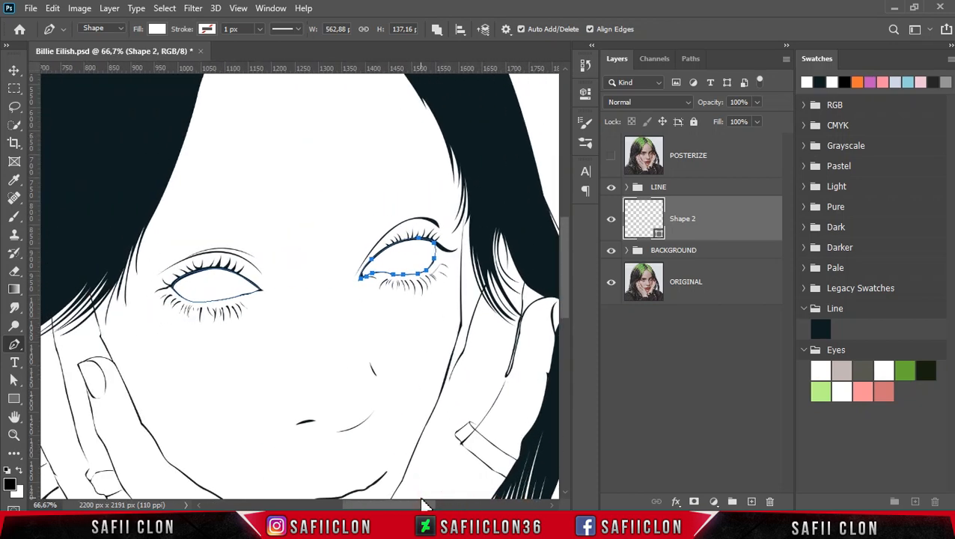
{"action": "left_click", "coordinate": [611, 159]}
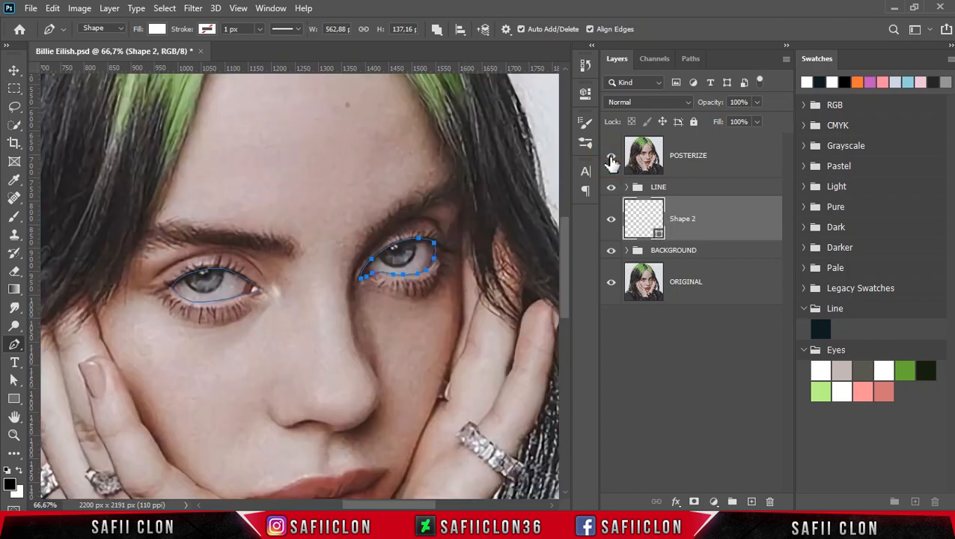
{"action": "left_click", "coordinate": [730, 167]}
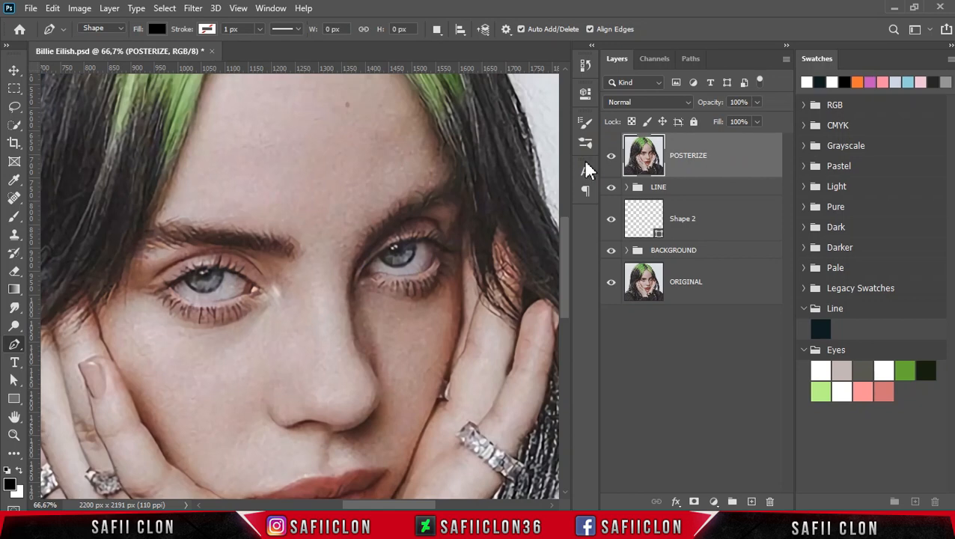
{"action": "left_click", "coordinate": [81, 9]}
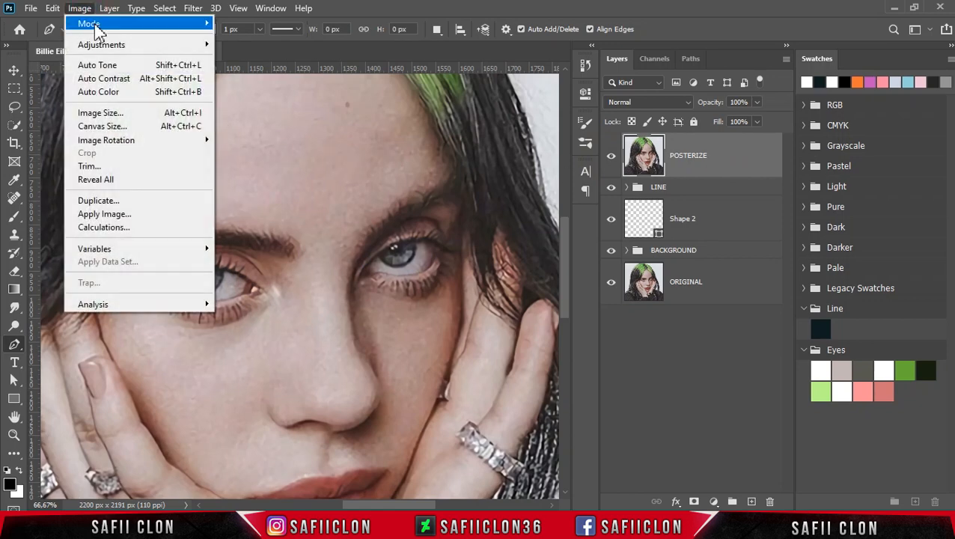
{"action": "mouse_move", "coordinate": [159, 45]}
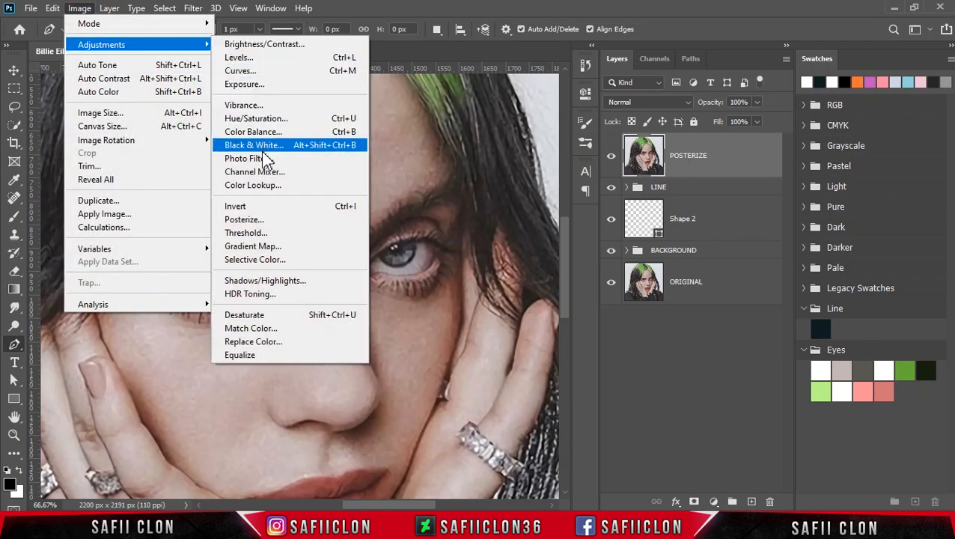
{"action": "left_click", "coordinate": [265, 222]}
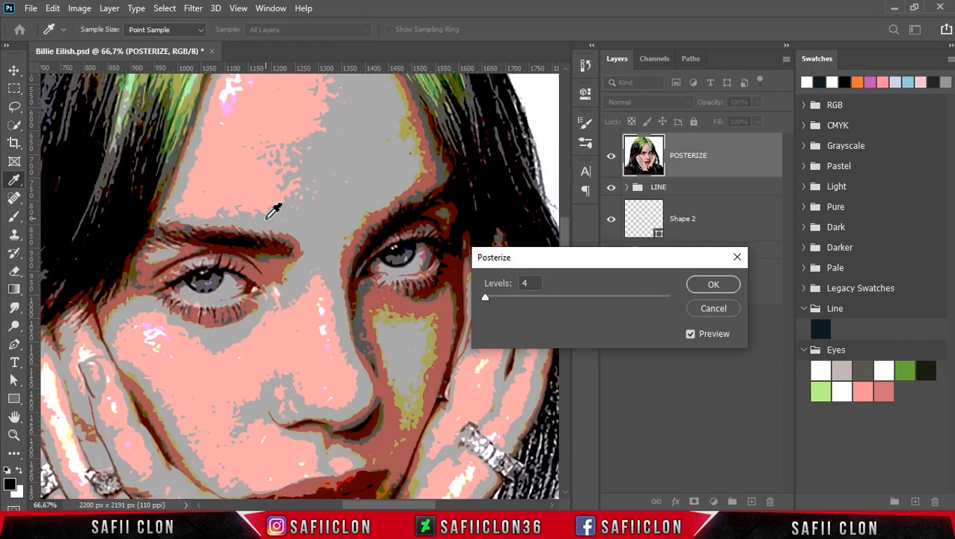
Step: Try 8 and 10 levels for the Posterize adjustment, and apply it with 11 levels
{"action": "scroll", "coordinate": [273, 212], "scroll_direction": "down", "scroll_amount": 3}
{"action": "double_click", "coordinate": [524, 283]}
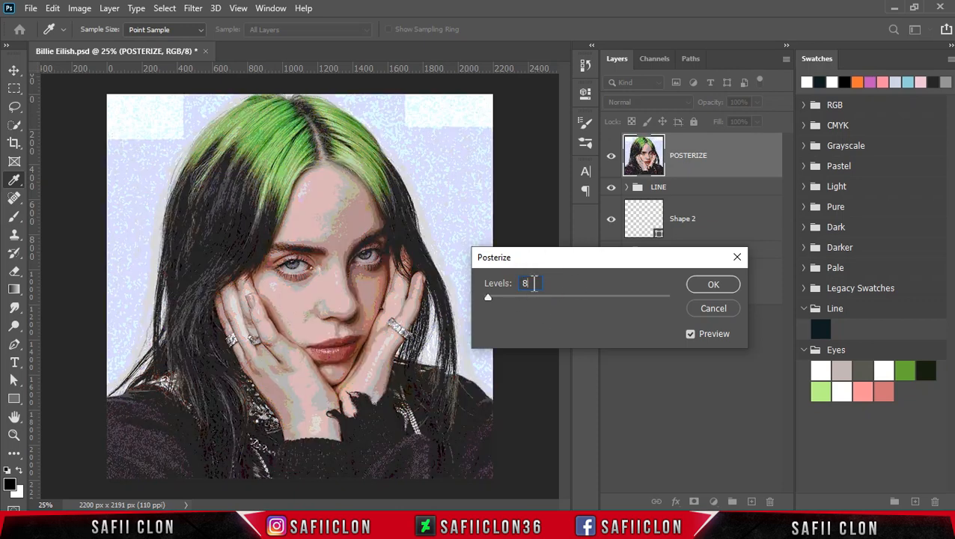
{"action": "key", "text": "Up"}
{"action": "type", "text": "10"}
{"action": "double_click", "coordinate": [536, 283]}
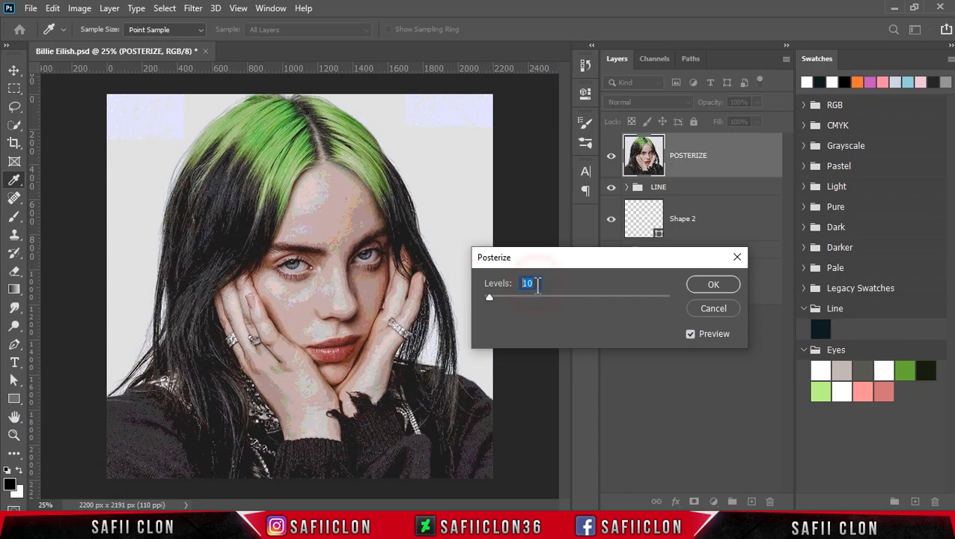
{"action": "type", "text": "11"}
{"action": "key", "text": "ctrl+plus"}
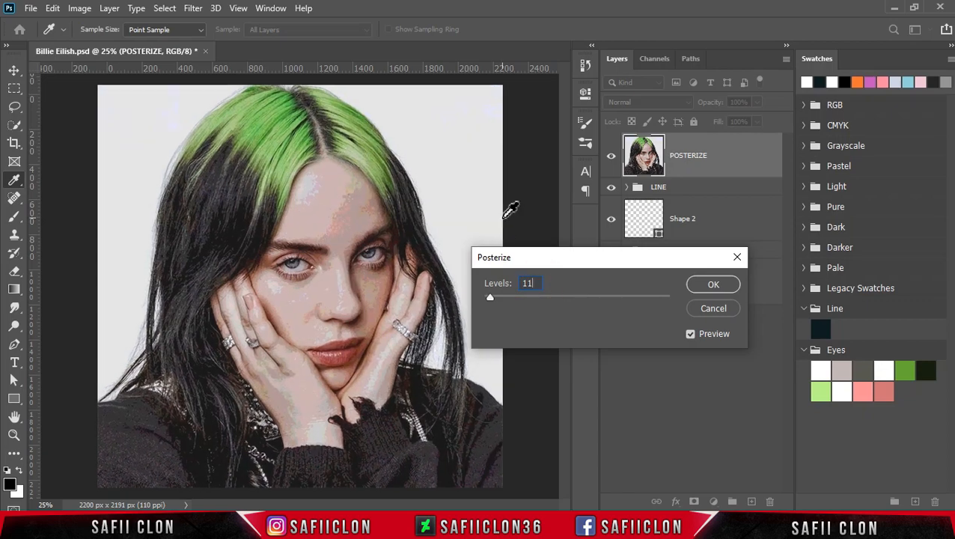
{"action": "key", "text": "ctrl+plus"}
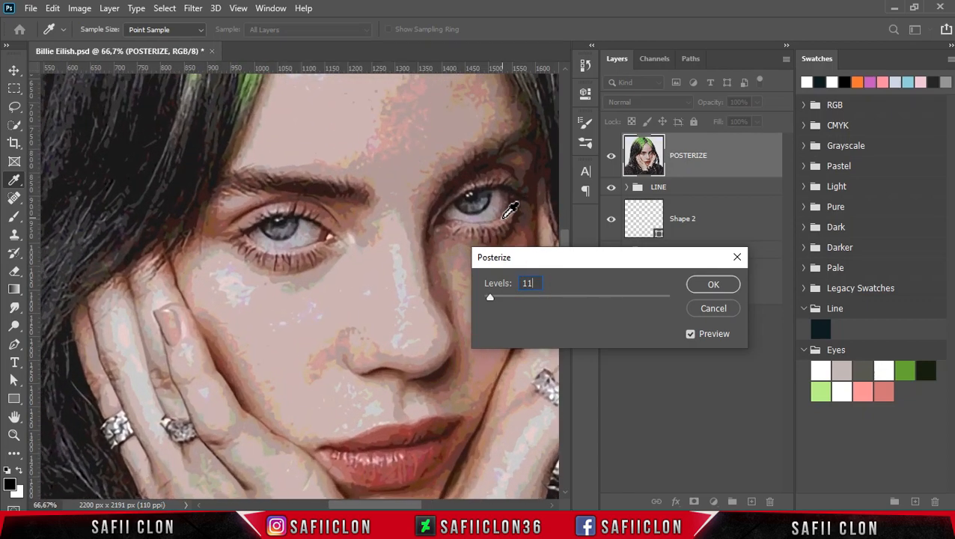
{"action": "left_click", "coordinate": [704, 285]}
Step: Select the Shape 2 layer and set the Pen tool's path operation to New Layer
{"action": "key", "text": "p"}
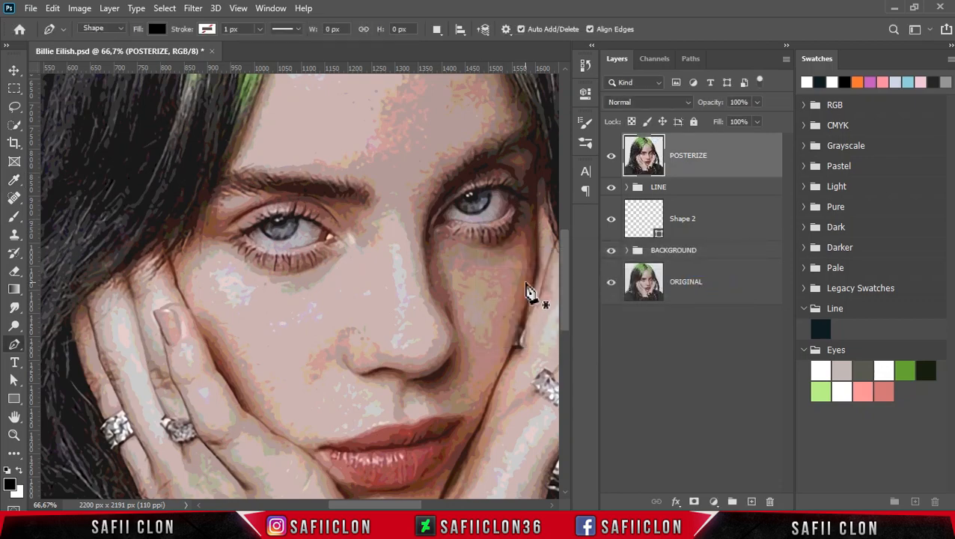
{"action": "key", "text": "ctrl+minus"}
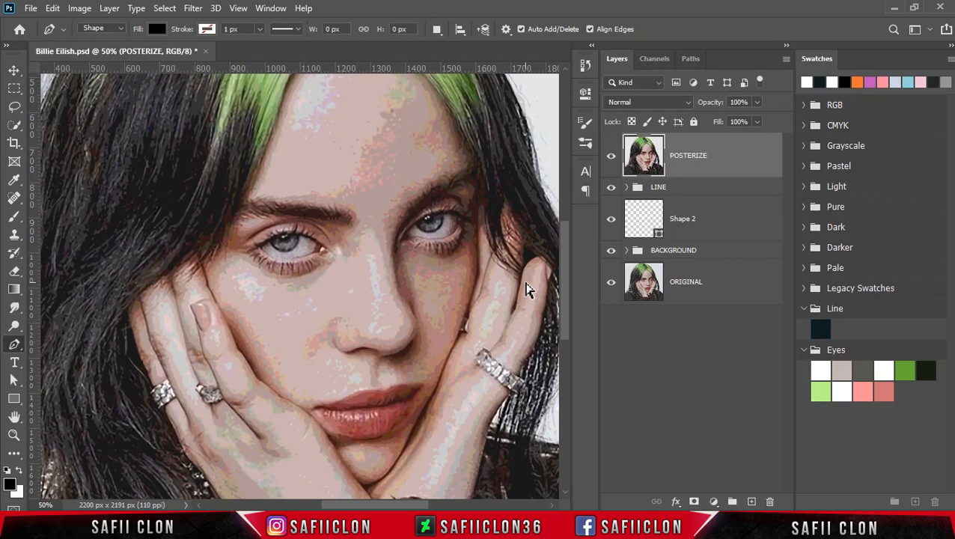
{"action": "key", "text": "ctrl+plus"}
{"action": "scroll", "coordinate": [528, 292], "scroll_direction": "up", "scroll_amount": 2}
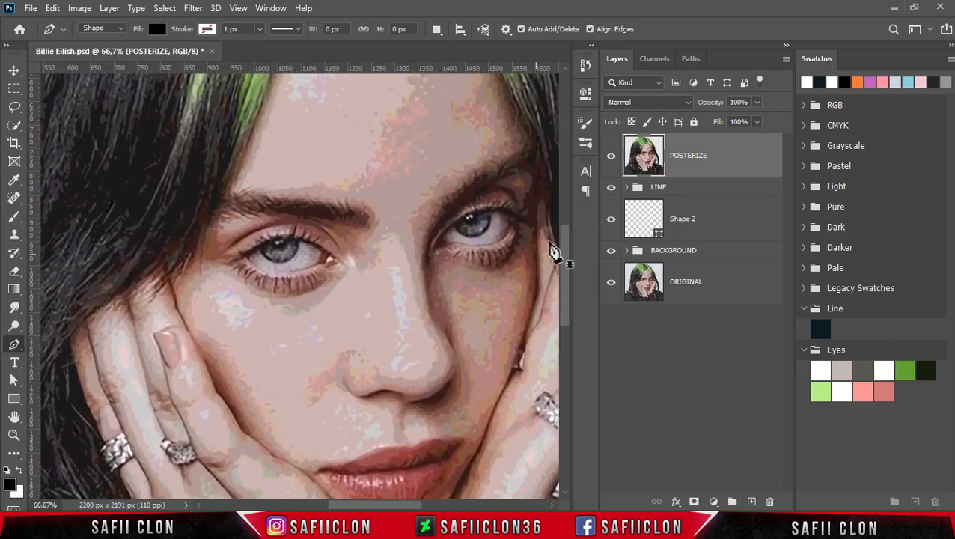
{"action": "left_click", "coordinate": [736, 226]}
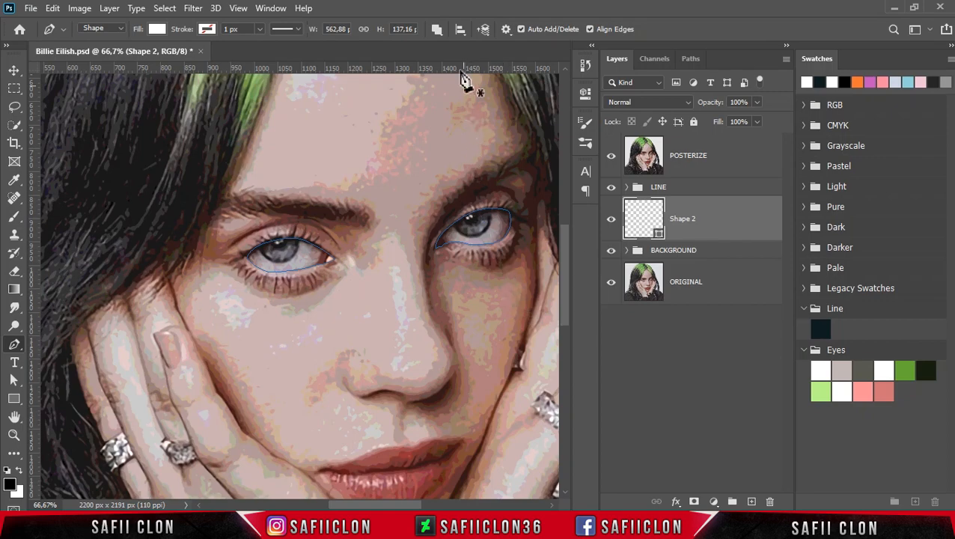
{"action": "left_click", "coordinate": [437, 29]}
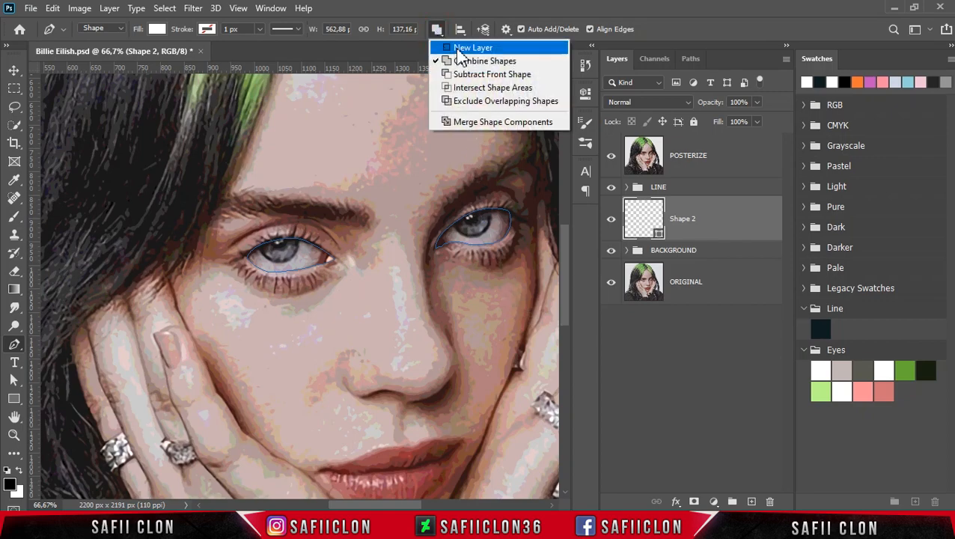
{"action": "left_click", "coordinate": [459, 50]}
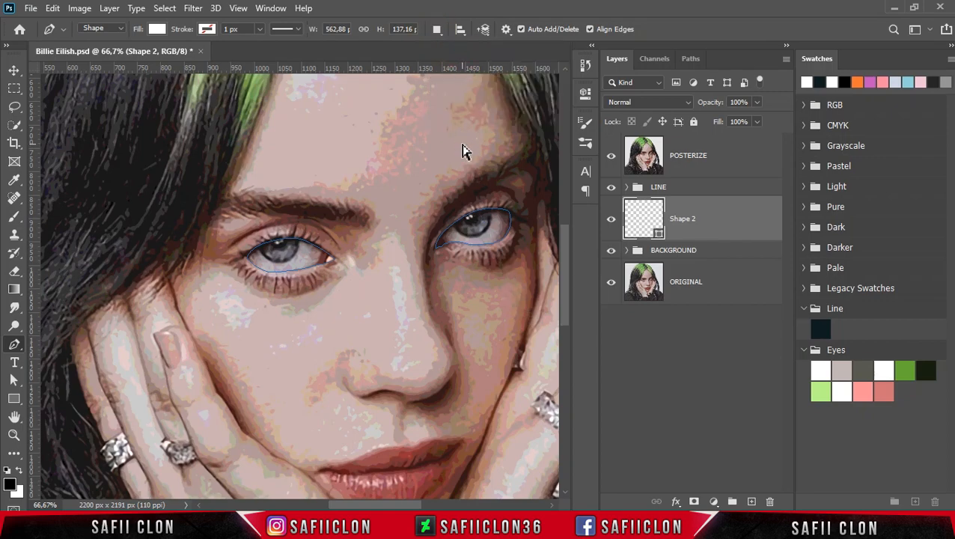
Step: Trace the boundary of the bright lower eyeball area in the left eye, around the iris, as a new shape
{"action": "key", "text": "ctrl+plus"}
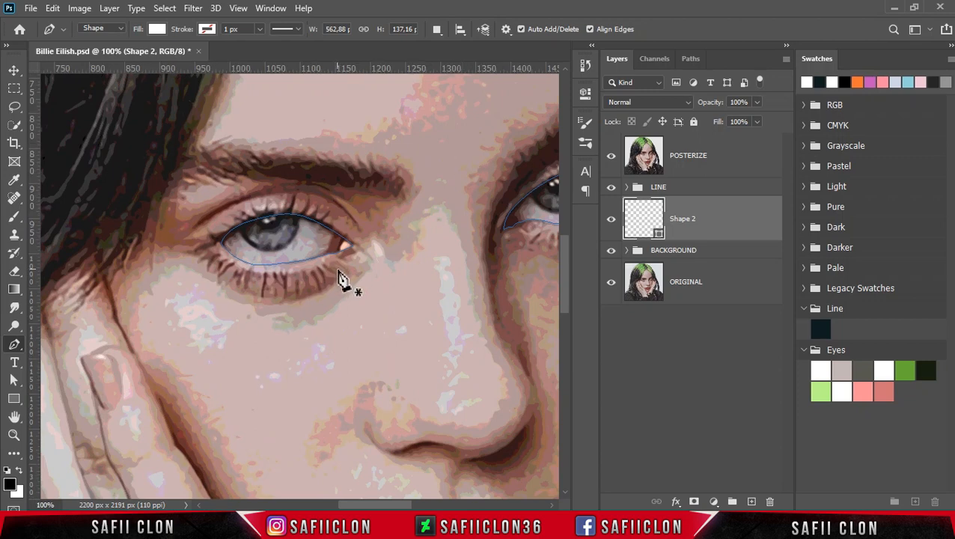
{"action": "left_click", "coordinate": [299, 265]}
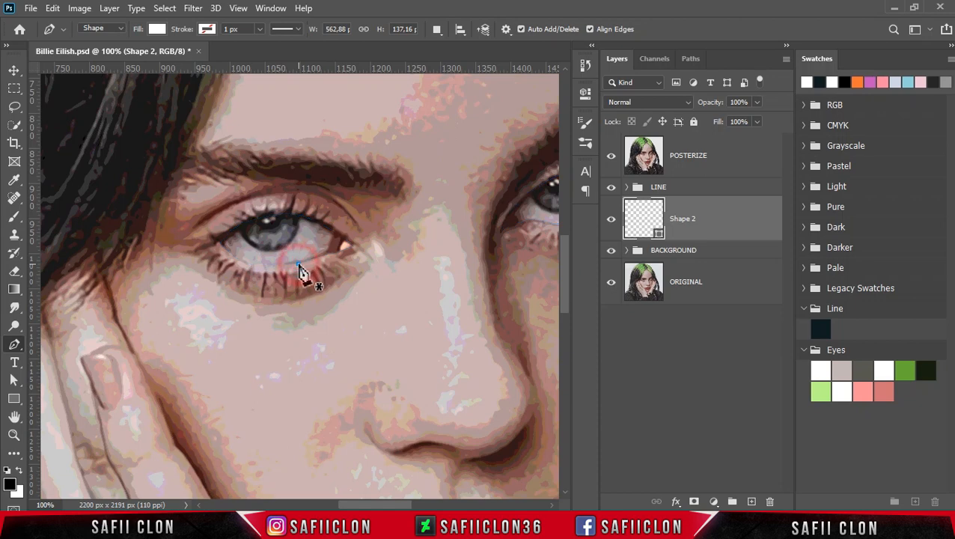
{"action": "left_click", "coordinate": [319, 236]}
{"action": "left_click", "coordinate": [299, 227]}
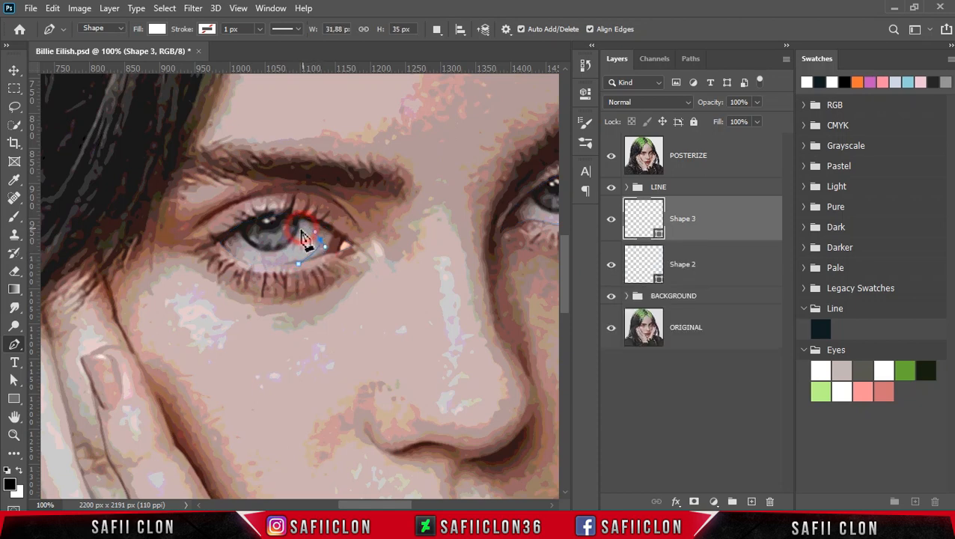
{"action": "left_click", "coordinate": [284, 249]}
{"action": "left_click", "coordinate": [232, 262]}
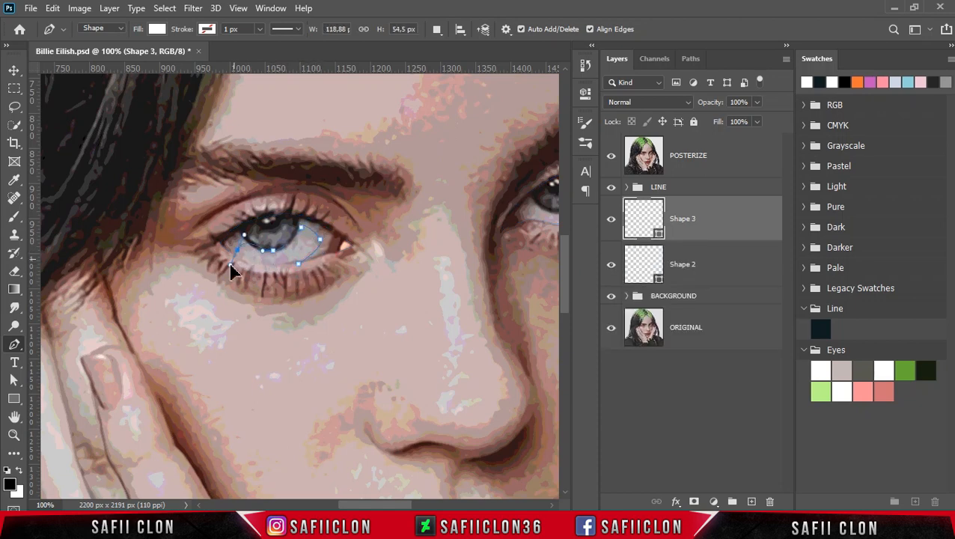
{"action": "left_click_drag", "start_coordinate": [274, 266], "coordinate": [290, 272]}
Step: Carry the shadow path loosely around the outside of the whole left eye and close it at the lower lid
{"action": "left_click_drag", "start_coordinate": [219, 280], "coordinate": [179, 245]}
{"action": "left_click_drag", "start_coordinate": [219, 179], "coordinate": [284, 165]}
{"action": "left_click_drag", "start_coordinate": [354, 182], "coordinate": [392, 224]}
{"action": "left_click_drag", "start_coordinate": [394, 229], "coordinate": [375, 274]}
{"action": "left_click_drag", "start_coordinate": [303, 300], "coordinate": [329, 264]}
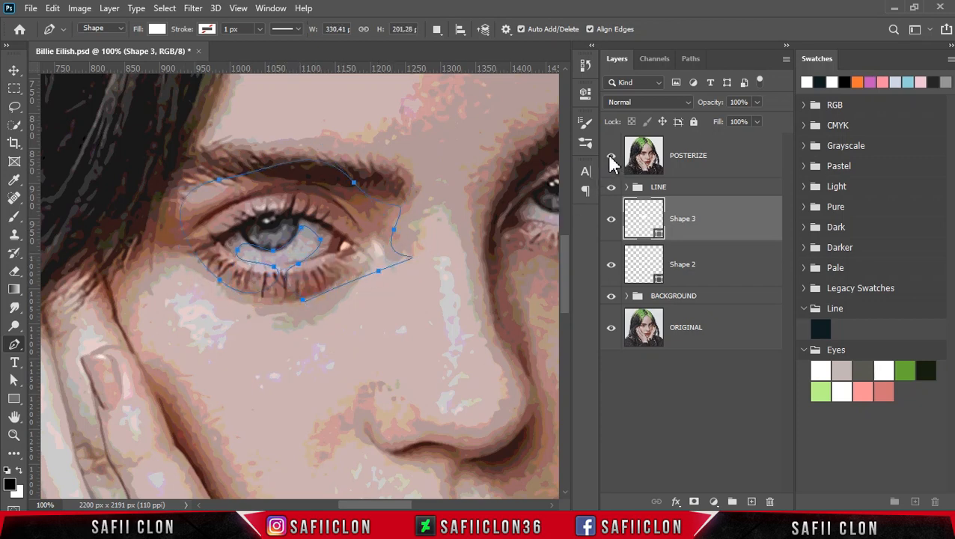
Step: Hide the POSTERIZE photo and fill Shape 3 with the greyish second Eyes swatch, c1b7b5
{"action": "left_click", "coordinate": [612, 159]}
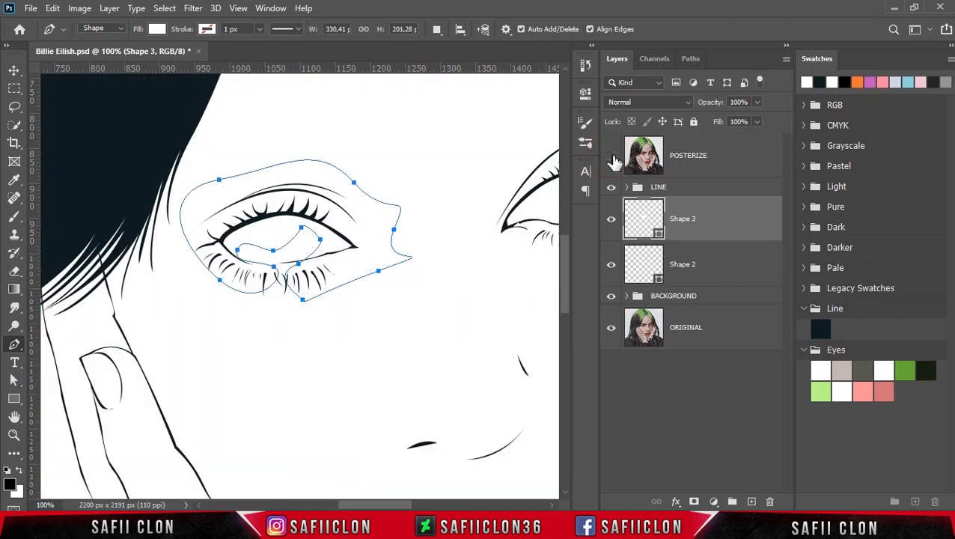
{"action": "double_click", "coordinate": [657, 235]}
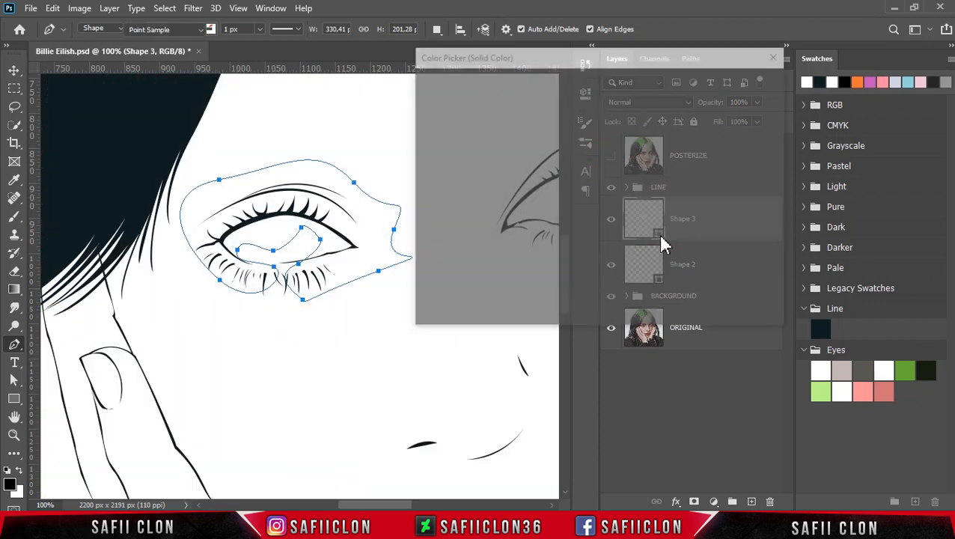
{"action": "left_click", "coordinate": [841, 368]}
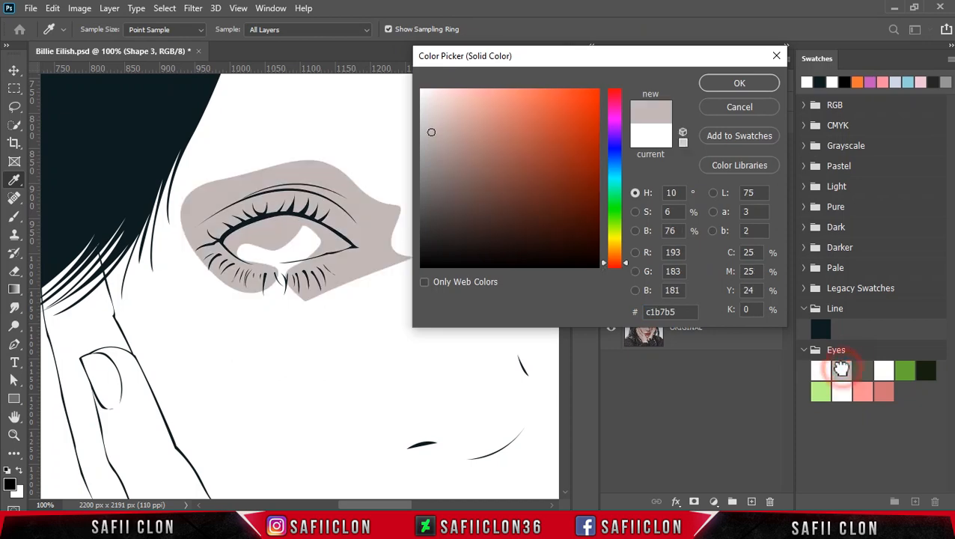
{"action": "left_click", "coordinate": [740, 84]}
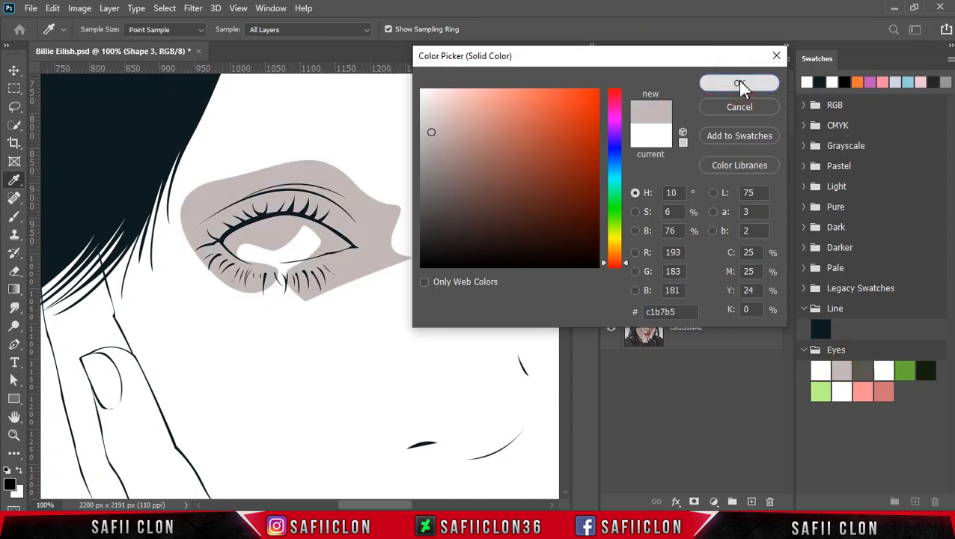
Step: Clip Shape 3 to the Shape 2 eye layer and set its path operation to Combine Shapes
{"action": "right_click", "coordinate": [725, 219]}
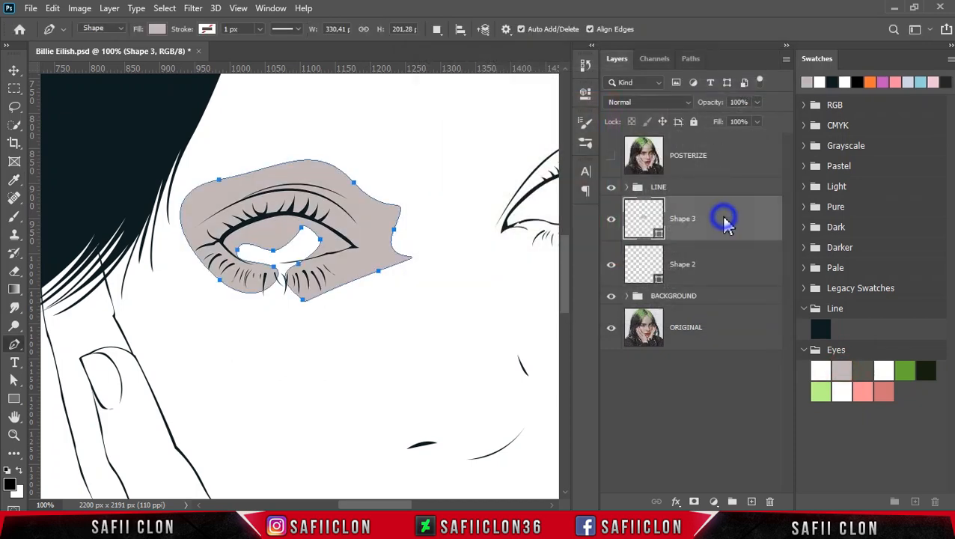
{"action": "left_click", "coordinate": [760, 270]}
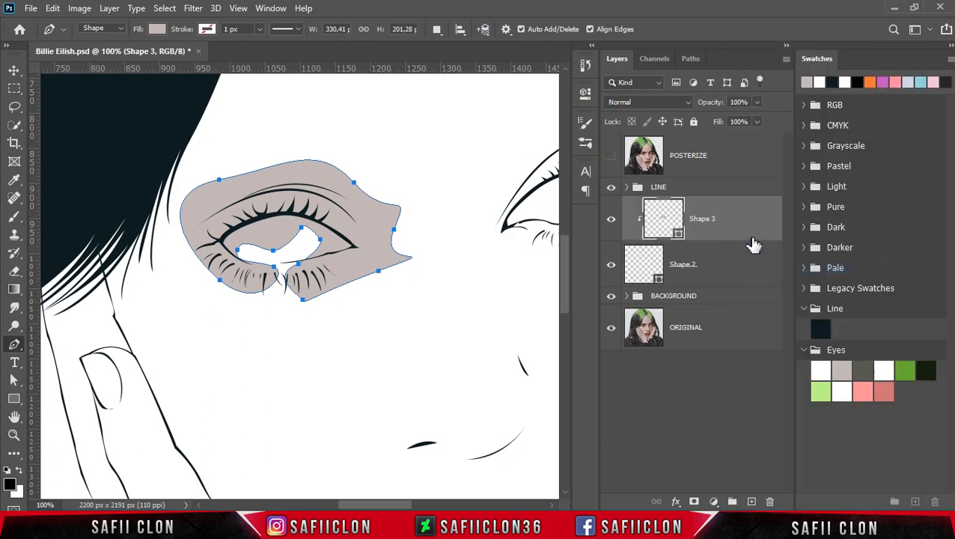
{"action": "left_click", "coordinate": [438, 30]}
{"action": "left_click", "coordinate": [482, 63]}
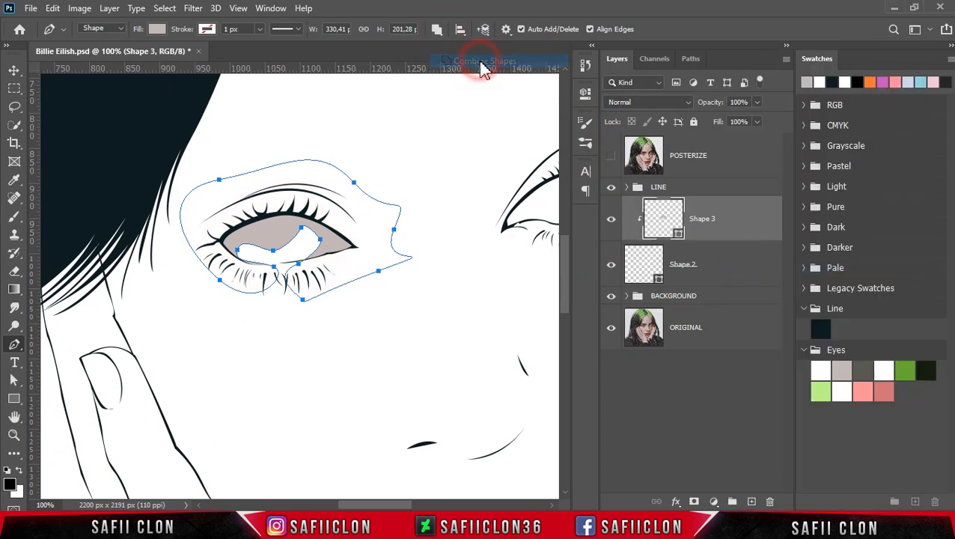
Step: Show the POSTERIZE photo and trace the boundary of the bright lower eyeball area in the right eye within Shape 3
{"action": "left_click_drag", "start_coordinate": [382, 505], "coordinate": [408, 504]}
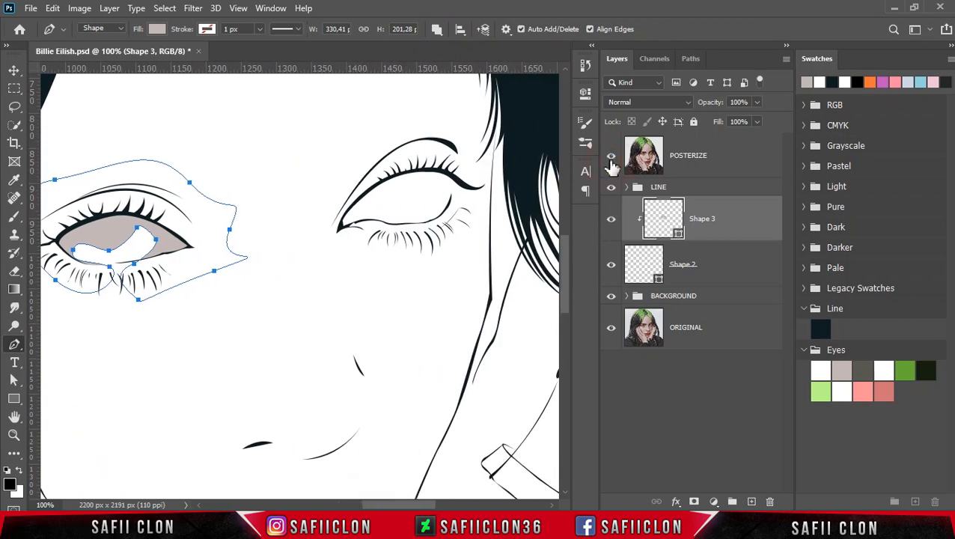
{"action": "left_click", "coordinate": [611, 158]}
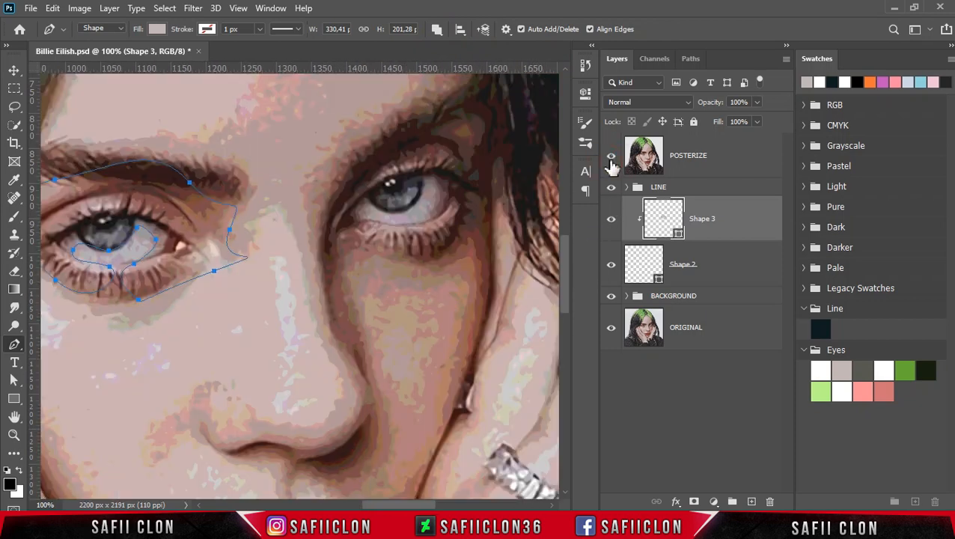
{"action": "left_click", "coordinate": [406, 231]}
{"action": "left_click_drag", "start_coordinate": [442, 208], "coordinate": [395, 230]}
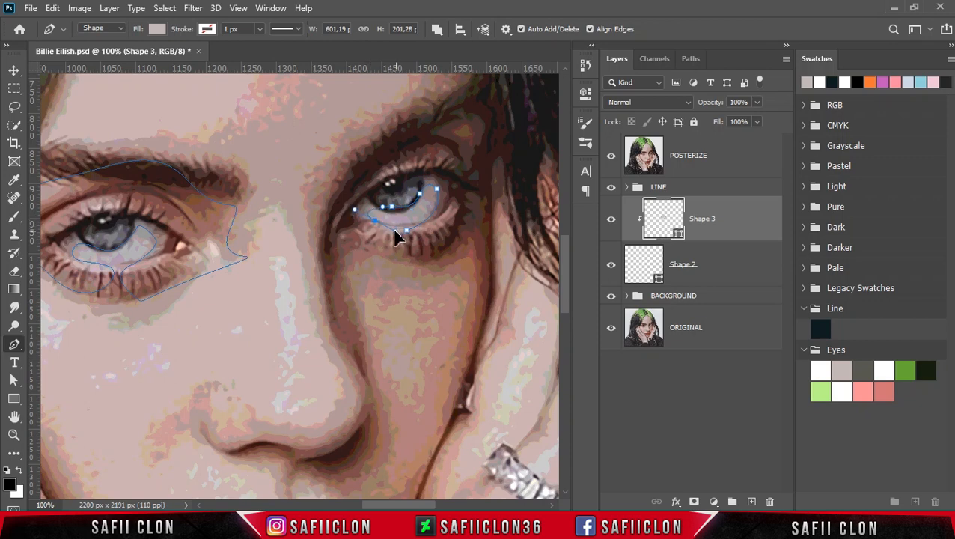
Step: Carry the path loosely around the outside of the whole right eye and close it at the lower lid
{"action": "left_click", "coordinate": [320, 241]}
{"action": "left_click", "coordinate": [346, 144]}
{"action": "left_click", "coordinate": [415, 133]}
{"action": "left_click", "coordinate": [472, 148]}
{"action": "left_click", "coordinate": [494, 200]}
{"action": "left_click", "coordinate": [449, 277]}
{"action": "left_click", "coordinate": [390, 256]}
{"action": "left_click", "coordinate": [407, 231]}
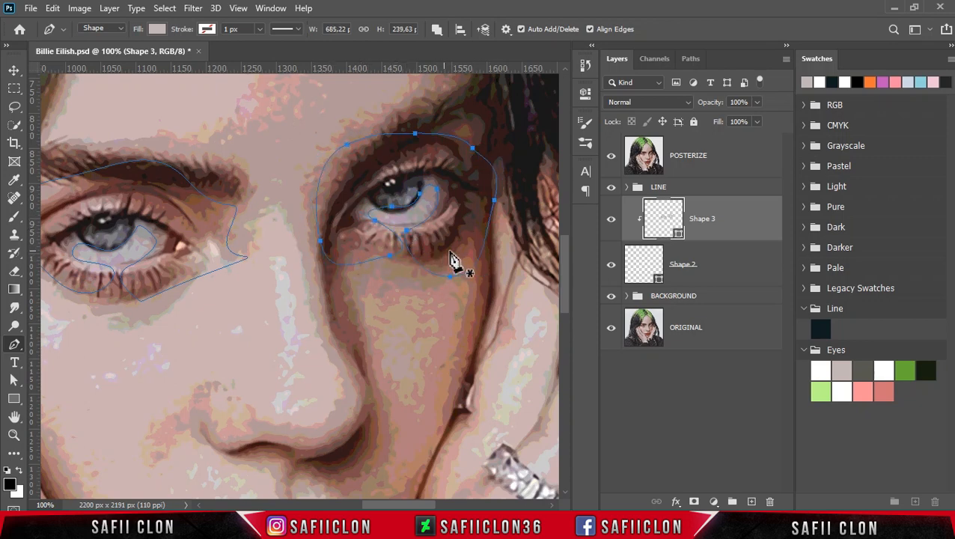
Step: Hide the POSTERIZE photo and toggle the Shape 3 layer's visibility to check the eye shading
{"action": "left_click", "coordinate": [612, 161]}
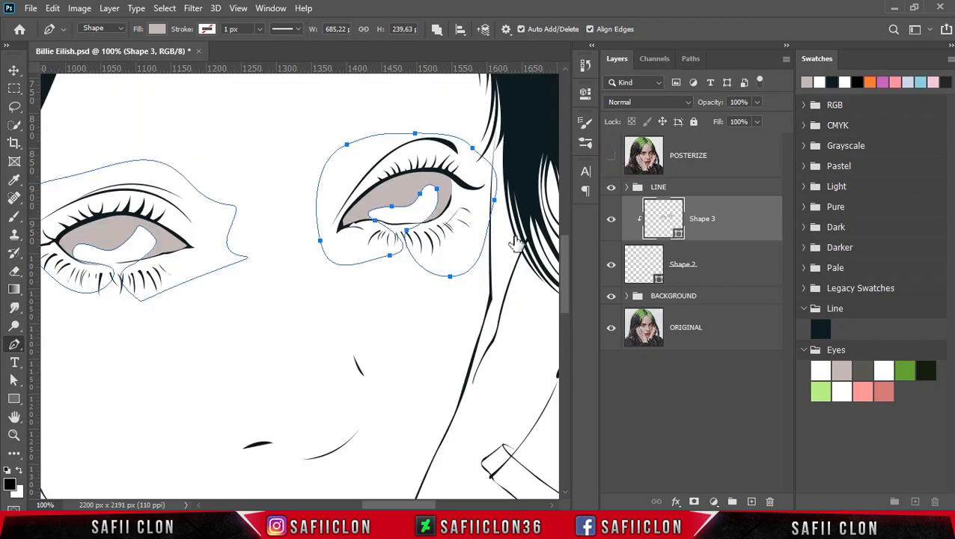
{"action": "left_click", "coordinate": [612, 221]}
{"action": "left_click", "coordinate": [612, 221]}
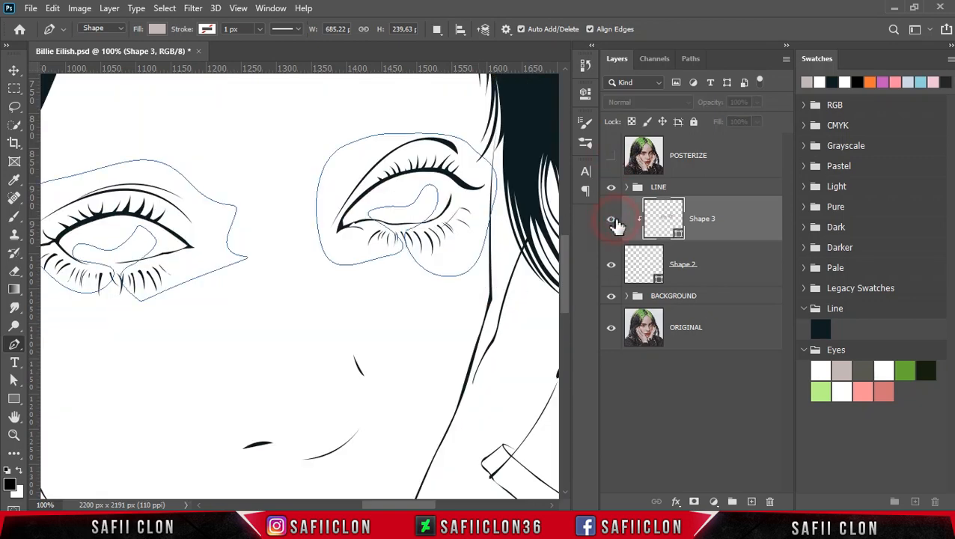
Step: Set the path operation to New Layer and trace the shaded eyeball boundary of the left eye over the POSTERIZE photo
{"action": "left_click", "coordinate": [437, 29]}
{"action": "left_click", "coordinate": [476, 49]}
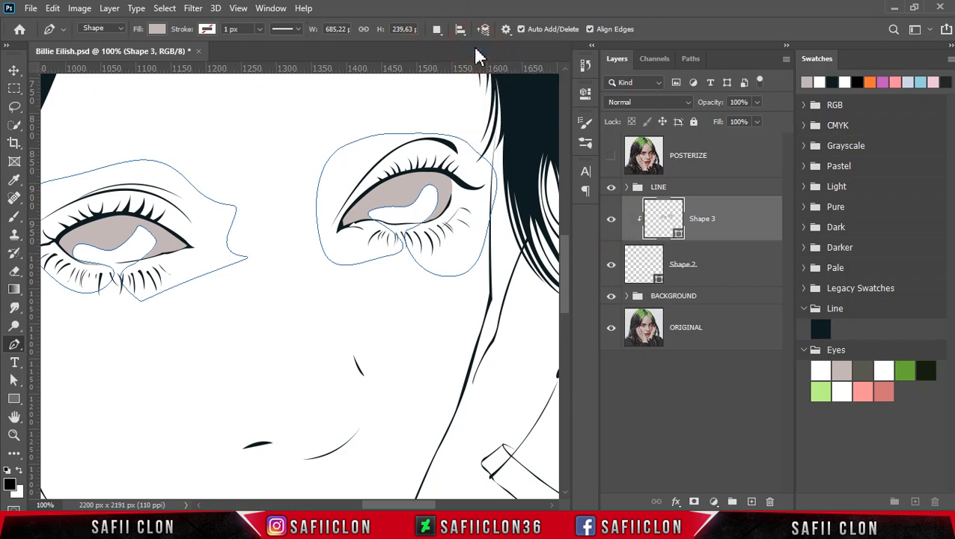
{"action": "left_click_drag", "start_coordinate": [410, 506], "coordinate": [401, 506]}
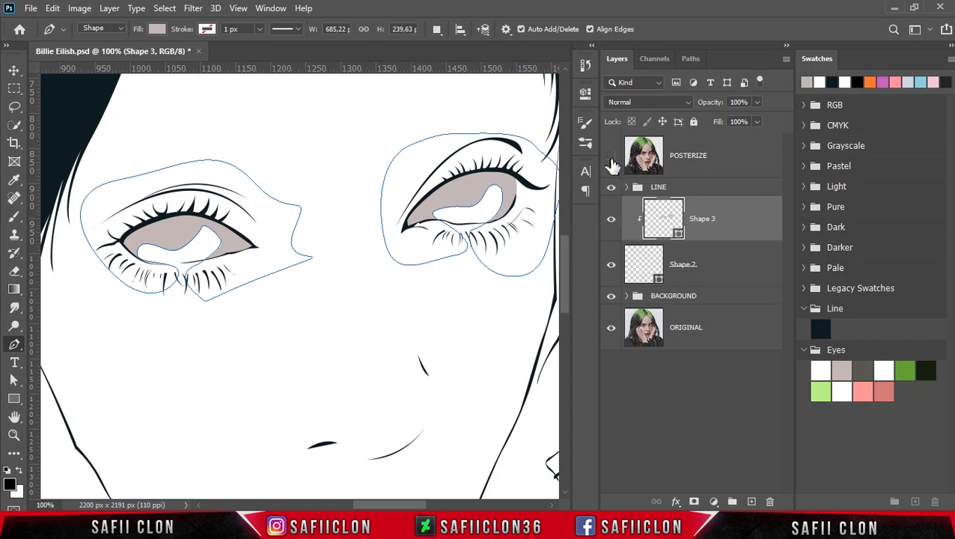
{"action": "left_click", "coordinate": [611, 158]}
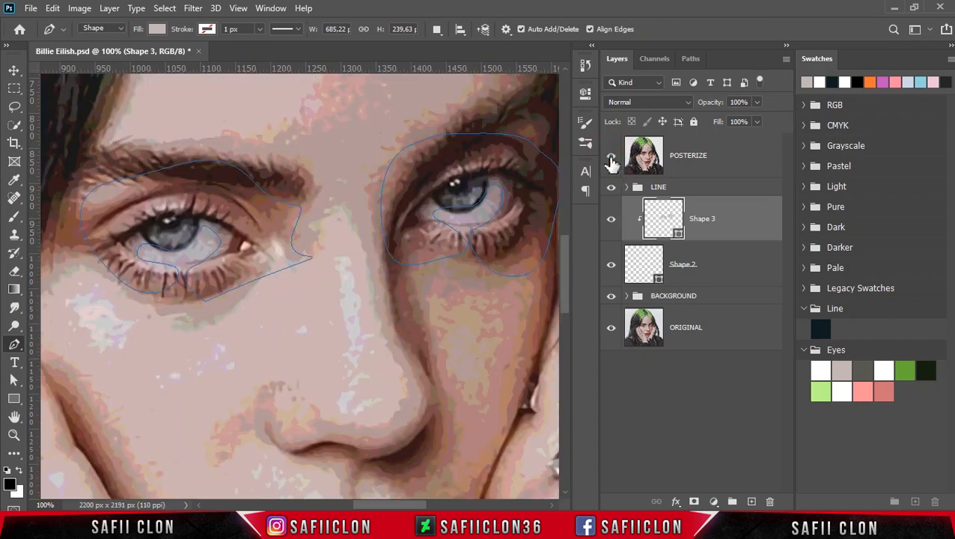
{"action": "left_click", "coordinate": [203, 265]}
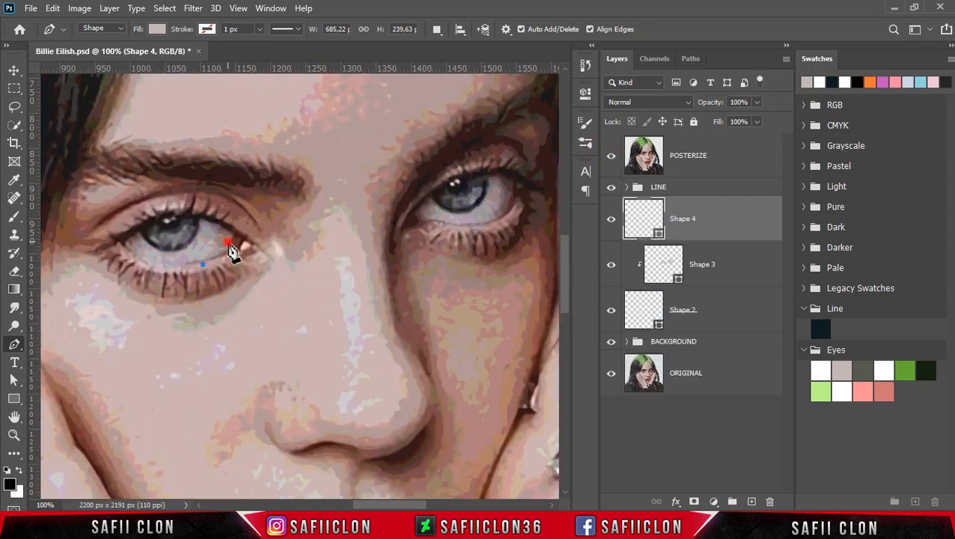
{"action": "left_click", "coordinate": [611, 155]}
{"action": "left_click", "coordinate": [198, 229]}
{"action": "left_click_drag", "start_coordinate": [165, 247], "coordinate": [157, 242]}
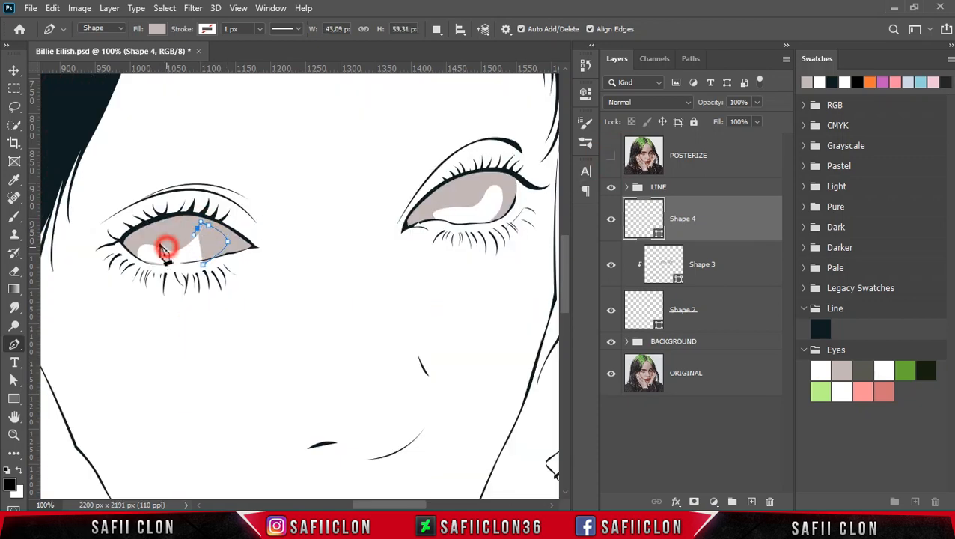
{"action": "left_click", "coordinate": [611, 155]}
{"action": "left_click", "coordinate": [137, 239]}
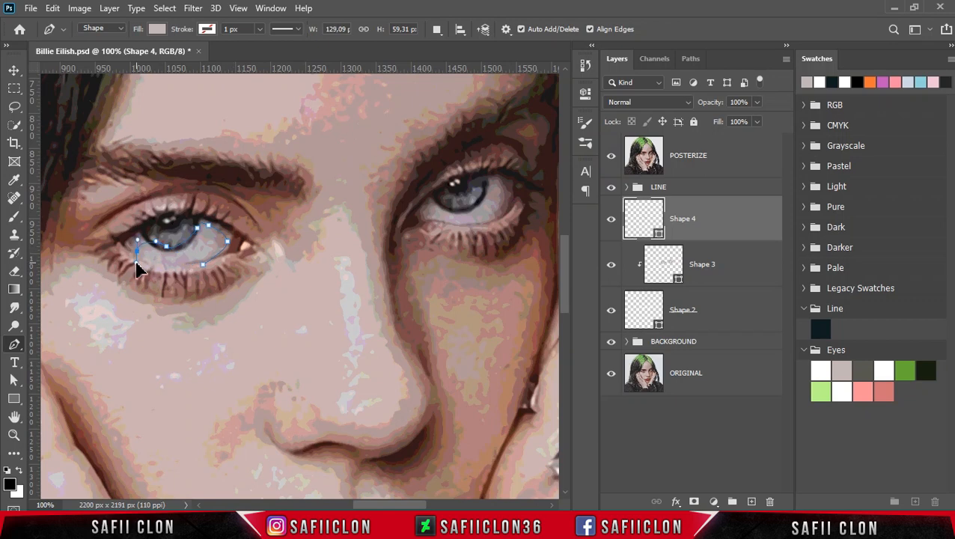
Step: Hide the POSTERIZE photo, carry the path loosely around the outside of the left eye and close it at the lower lid
{"action": "left_click", "coordinate": [611, 155]}
{"action": "left_click_drag", "start_coordinate": [118, 271], "coordinate": [146, 301]}
{"action": "left_click_drag", "start_coordinate": [230, 185], "coordinate": [301, 276]}
{"action": "left_click_drag", "start_coordinate": [299, 273], "coordinate": [213, 290]}
{"action": "left_click_drag", "start_coordinate": [214, 290], "coordinate": [207, 275]}
{"action": "left_click", "coordinate": [203, 265]}
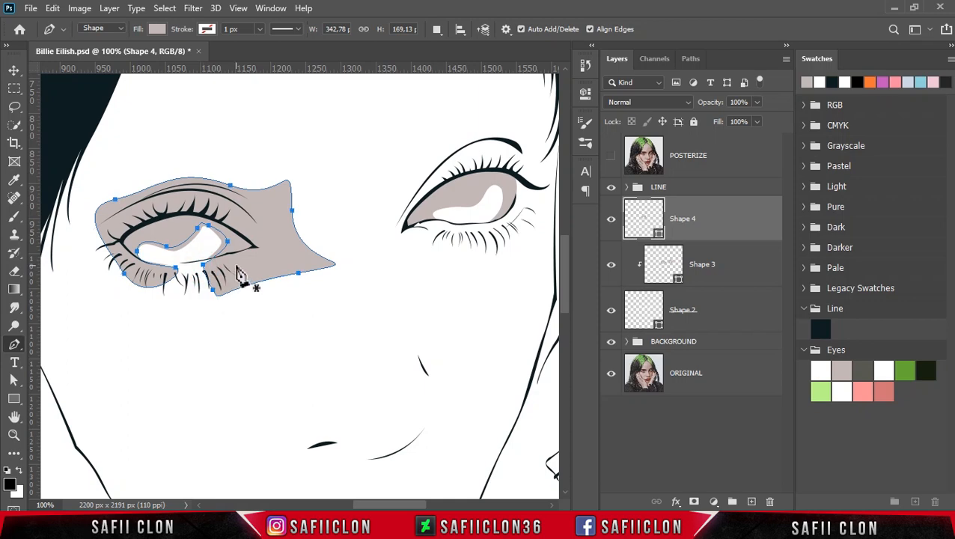
Step: Fill Shape 4 with the dark grey 585951 swatch from the Eyes group
{"action": "double_click", "coordinate": [658, 235]}
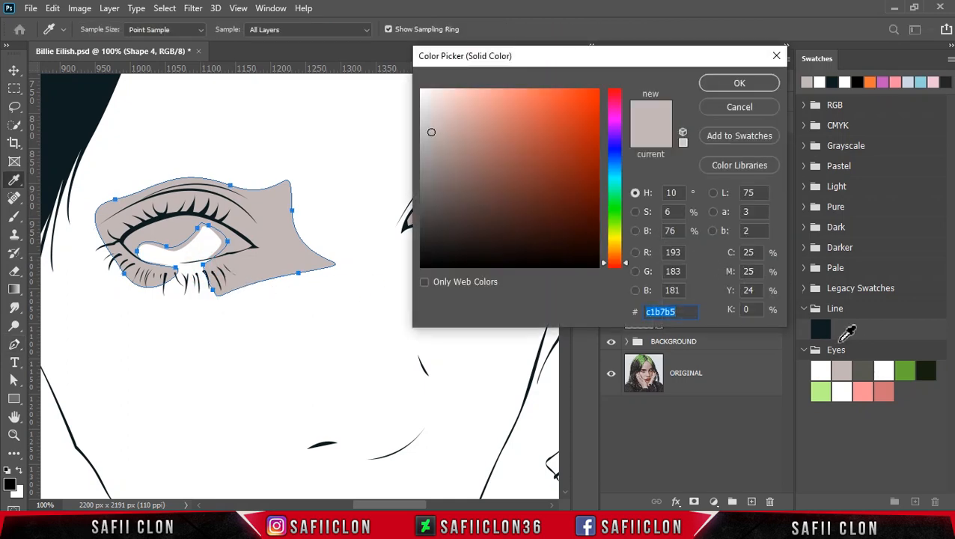
{"action": "left_click", "coordinate": [864, 370]}
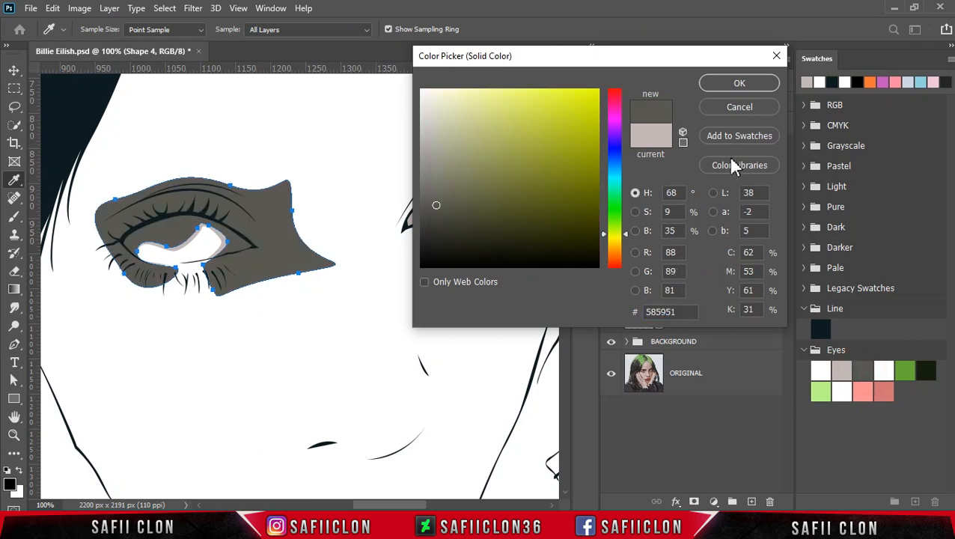
{"action": "left_click", "coordinate": [738, 88]}
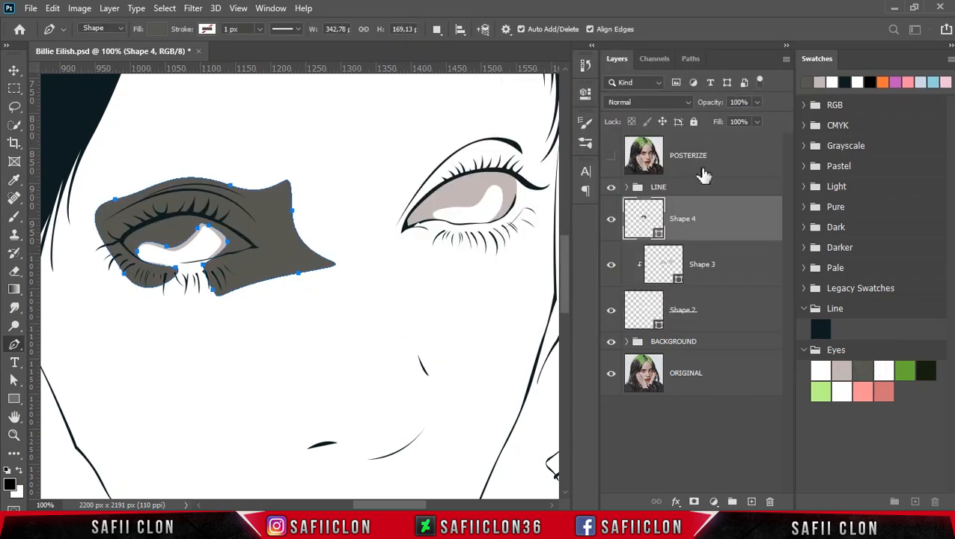
Step: Clip Shape 4 to the eye layers below and set its path operation to Combine Shapes
{"action": "right_click", "coordinate": [710, 221]}
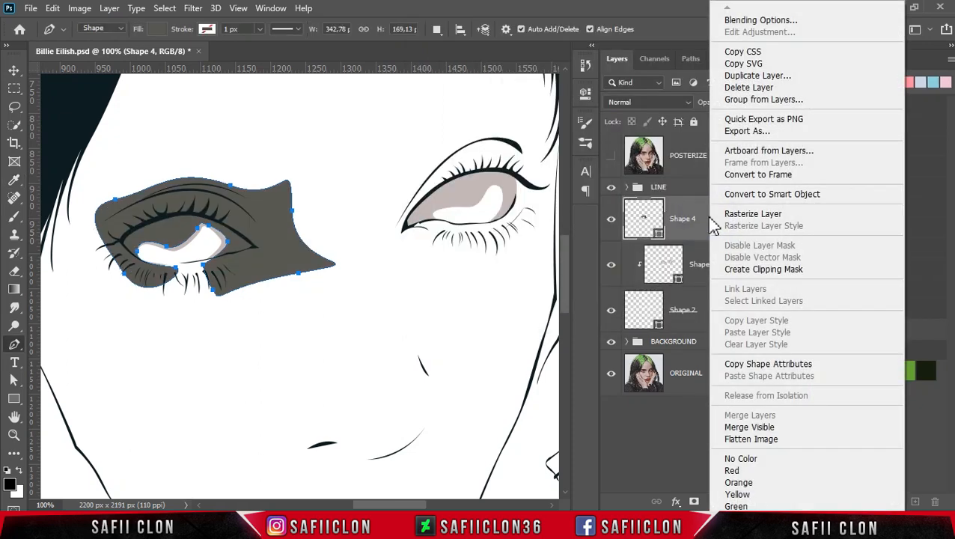
{"action": "left_click", "coordinate": [760, 270]}
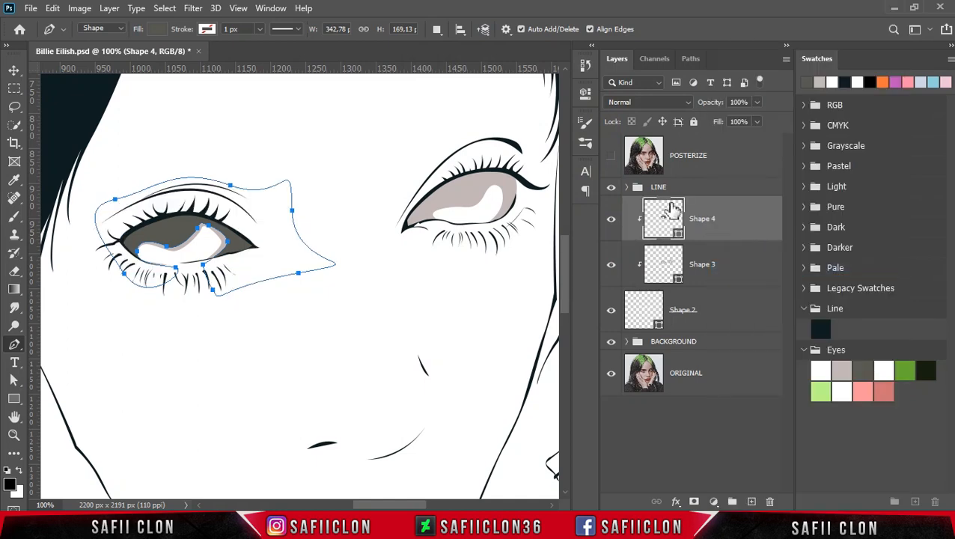
{"action": "left_click", "coordinate": [438, 28]}
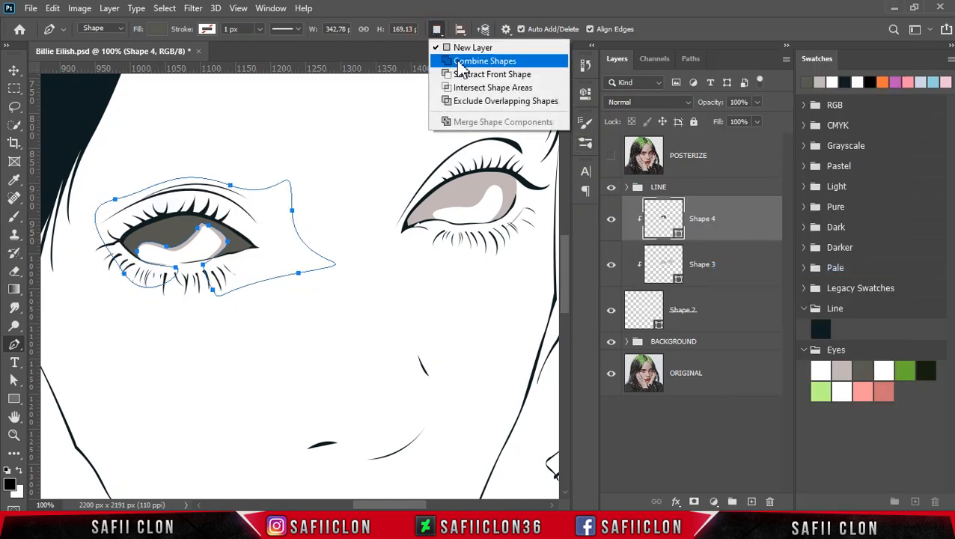
{"action": "left_click", "coordinate": [460, 66]}
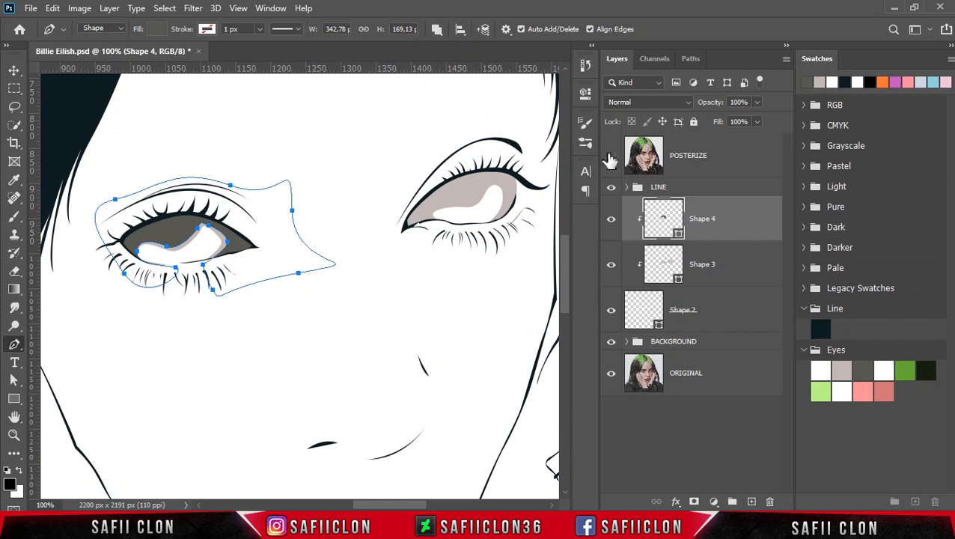
Step: Within Shape 4, trace the shading boundary below the right eye's iris and around its outer edge, using the POSTERIZE photo as reference
{"action": "left_click", "coordinate": [611, 158]}
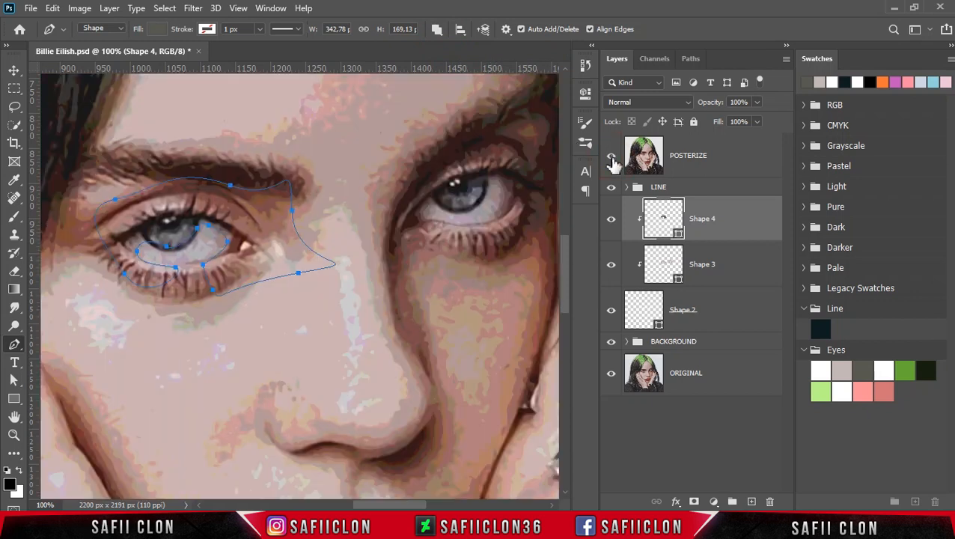
{"action": "left_click", "coordinate": [611, 158]}
{"action": "left_click", "coordinate": [609, 161]}
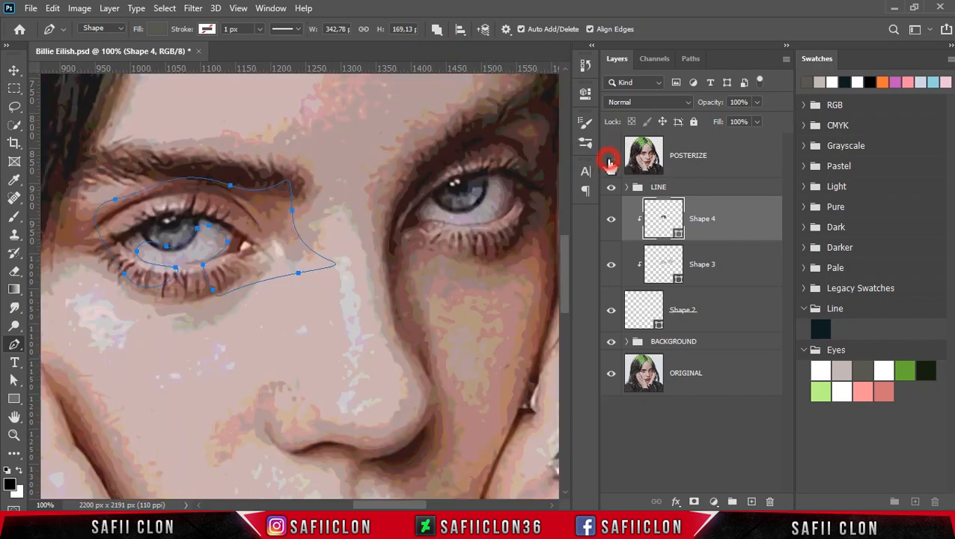
{"action": "left_click", "coordinate": [611, 159]}
{"action": "left_click", "coordinate": [429, 221]}
{"action": "left_click", "coordinate": [614, 160]}
{"action": "left_click", "coordinate": [426, 207]}
{"action": "left_click", "coordinate": [447, 208]}
{"action": "left_click", "coordinate": [485, 188]}
{"action": "left_click", "coordinate": [495, 180]}
{"action": "left_click", "coordinate": [502, 181]}
{"action": "left_click_drag", "start_coordinate": [503, 220], "coordinate": [489, 246]}
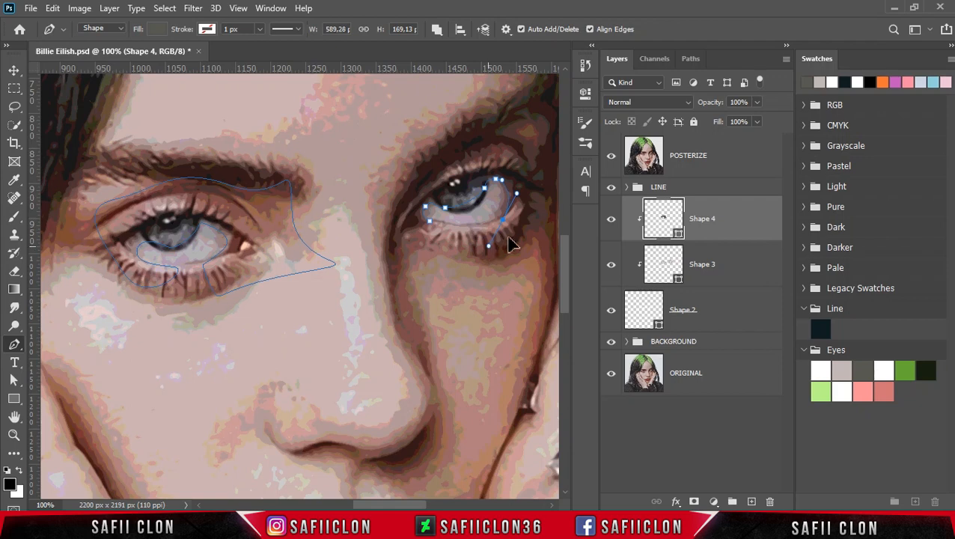
Step: Hide the POSTERIZE photo, close the Shape 4 path around the outside of the right eye and compare it with the photo
{"action": "left_click", "coordinate": [612, 157]}
{"action": "left_click", "coordinate": [529, 191]}
{"action": "left_click", "coordinate": [491, 137]}
{"action": "left_click", "coordinate": [391, 163]}
{"action": "left_click", "coordinate": [366, 200]}
{"action": "left_click", "coordinate": [371, 238]}
{"action": "left_click", "coordinate": [443, 241]}
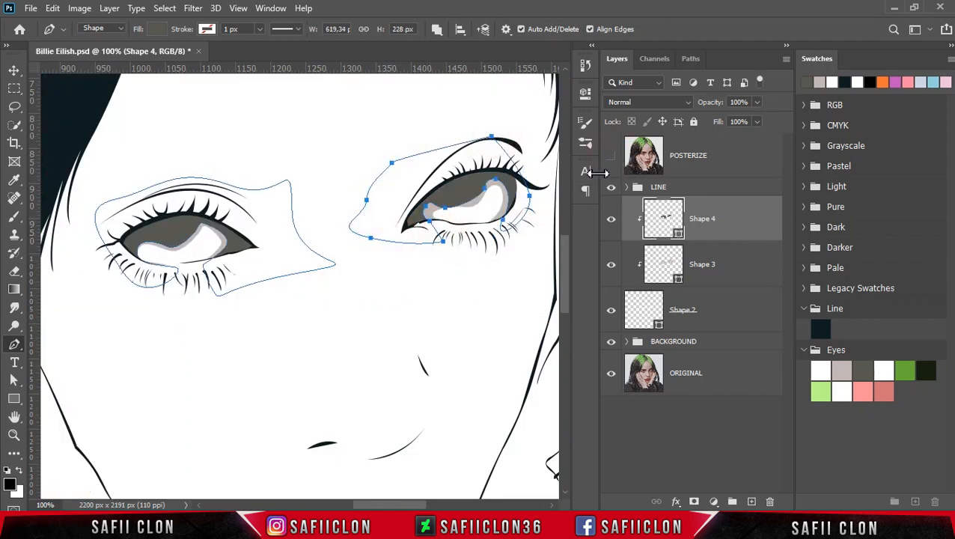
{"action": "left_click", "coordinate": [611, 157]}
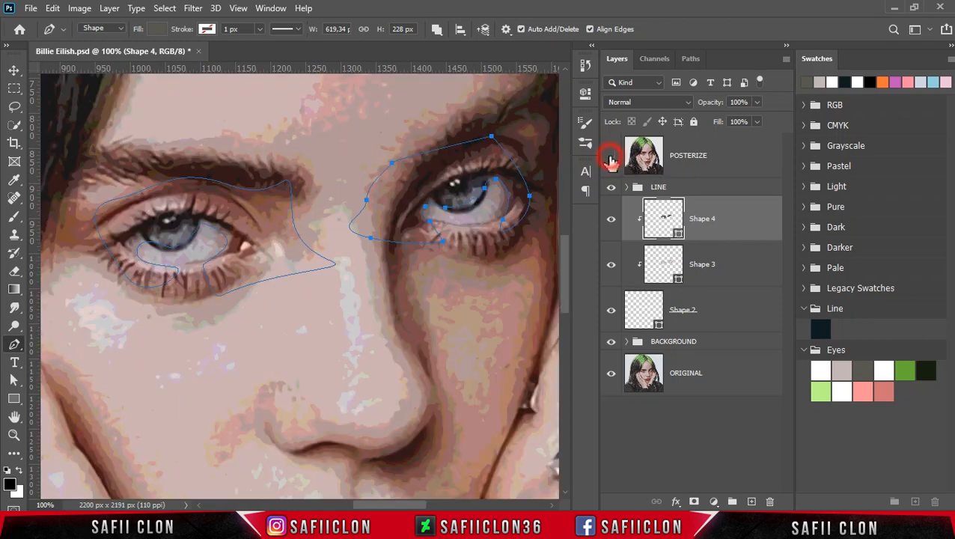
{"action": "left_click", "coordinate": [611, 159]}
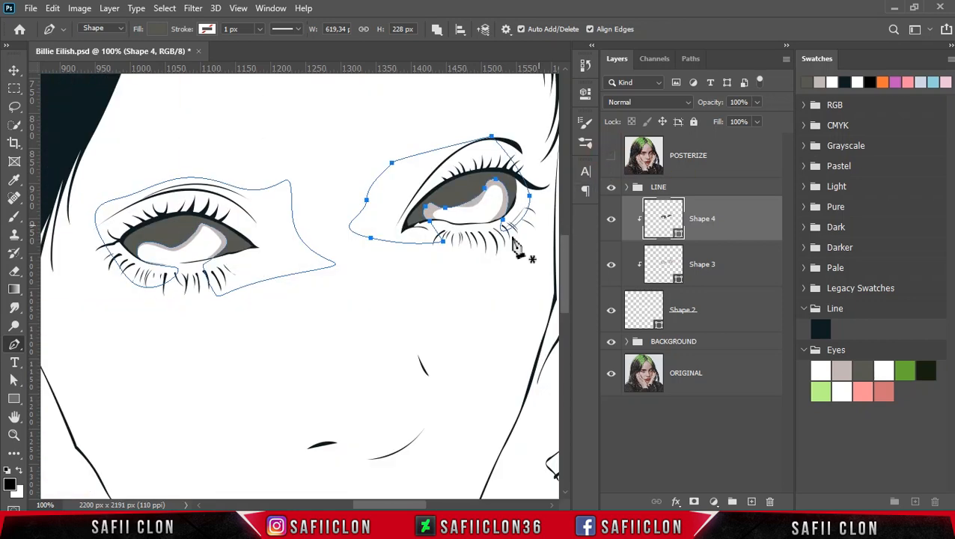
Step: Set the path operation to New Layer and draw a curve inside the left eye for a narrower shadow band under the upper lid
{"action": "left_click", "coordinate": [438, 28]}
{"action": "left_click", "coordinate": [458, 49]}
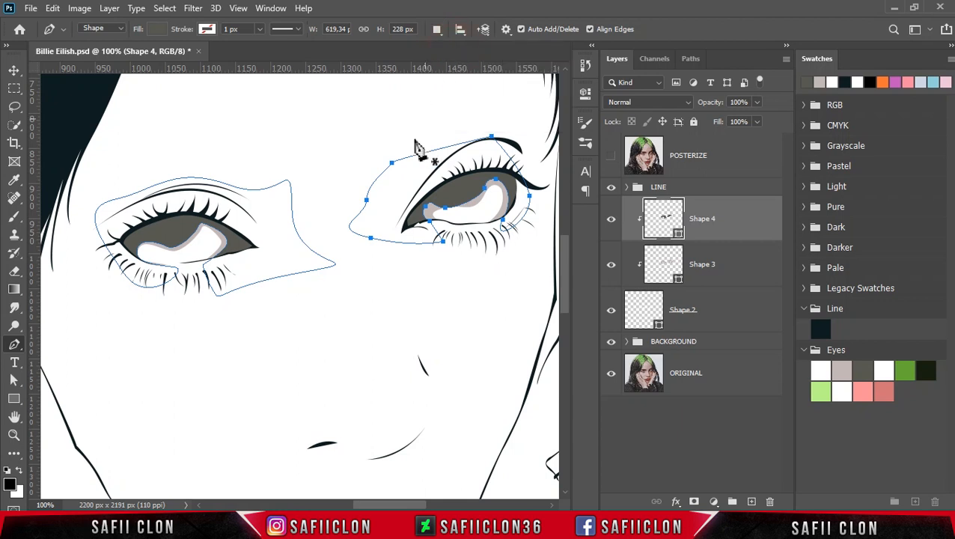
{"action": "left_click", "coordinate": [215, 262]}
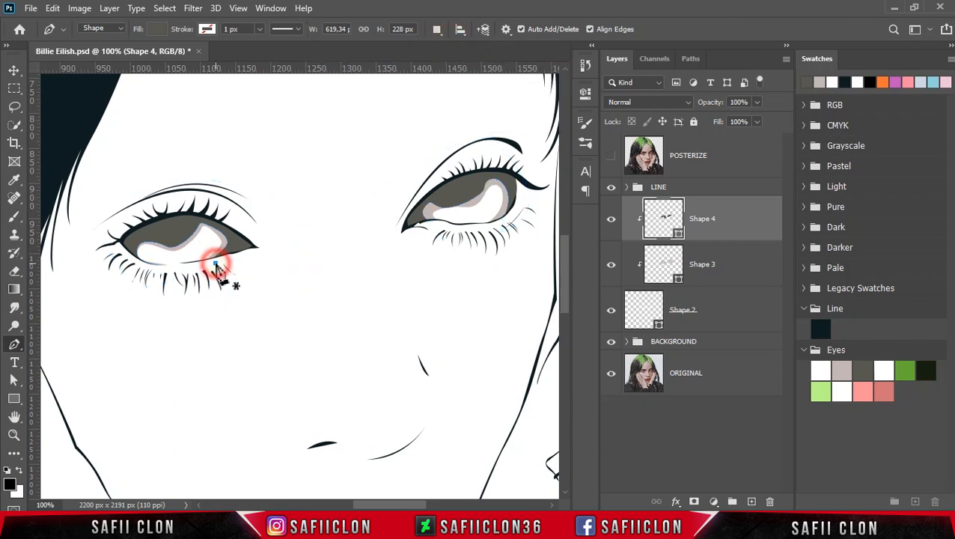
{"action": "left_click", "coordinate": [233, 238]}
{"action": "left_click", "coordinate": [207, 225]}
{"action": "left_click", "coordinate": [165, 223]}
{"action": "left_click", "coordinate": [118, 241]}
{"action": "left_click", "coordinate": [136, 259]}
Step: Carry the shadow path loosely around the outside of the left eye and close it at its starting point
{"action": "left_click", "coordinate": [96, 267]}
{"action": "left_click", "coordinate": [153, 183]}
{"action": "left_click", "coordinate": [290, 192]}
{"action": "left_click", "coordinate": [296, 264]}
{"action": "left_click", "coordinate": [250, 286]}
{"action": "left_click", "coordinate": [215, 262]}
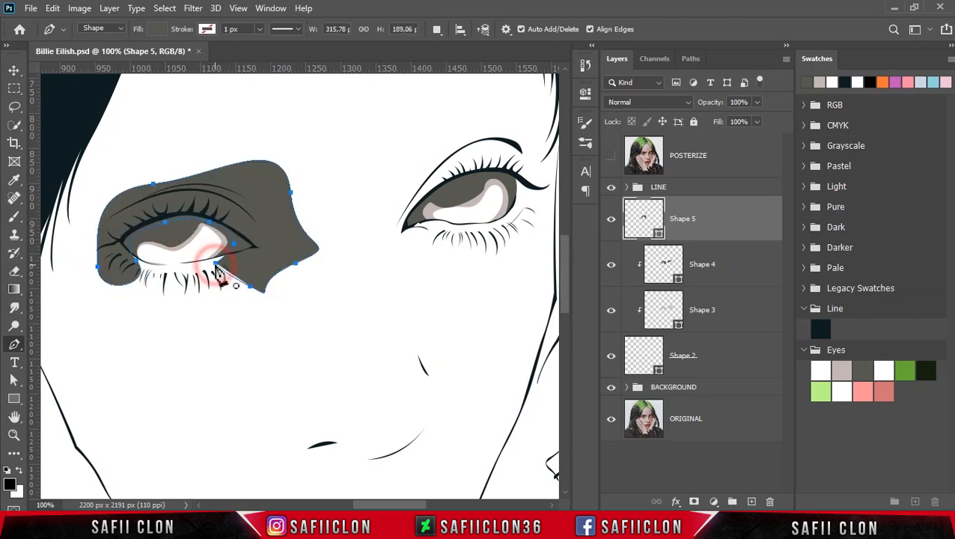
Step: Clip Shape 5 to the eye layers below and set its fill to the darker grey 42433b
{"action": "right_click", "coordinate": [723, 220]}
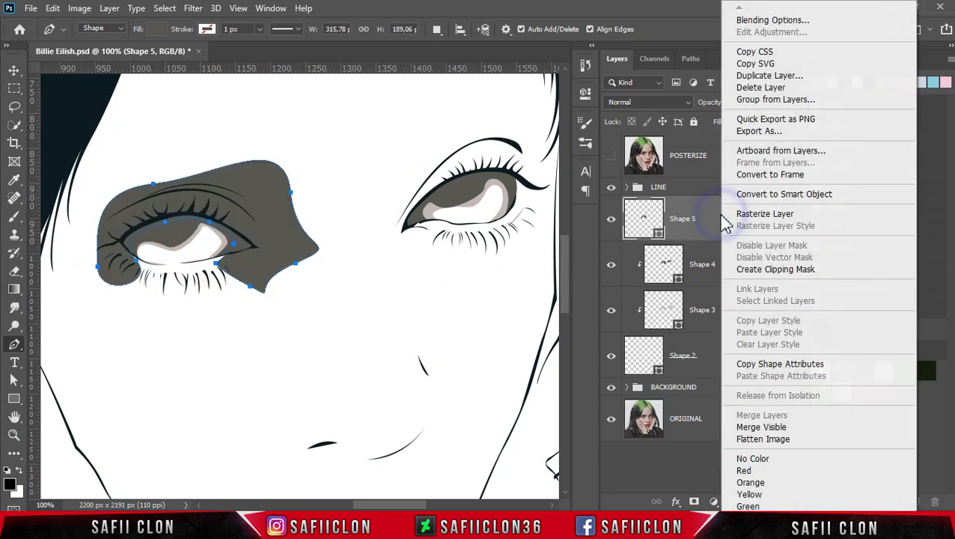
{"action": "left_click", "coordinate": [735, 269]}
{"action": "left_click", "coordinate": [679, 236]}
{"action": "double_click", "coordinate": [681, 238]}
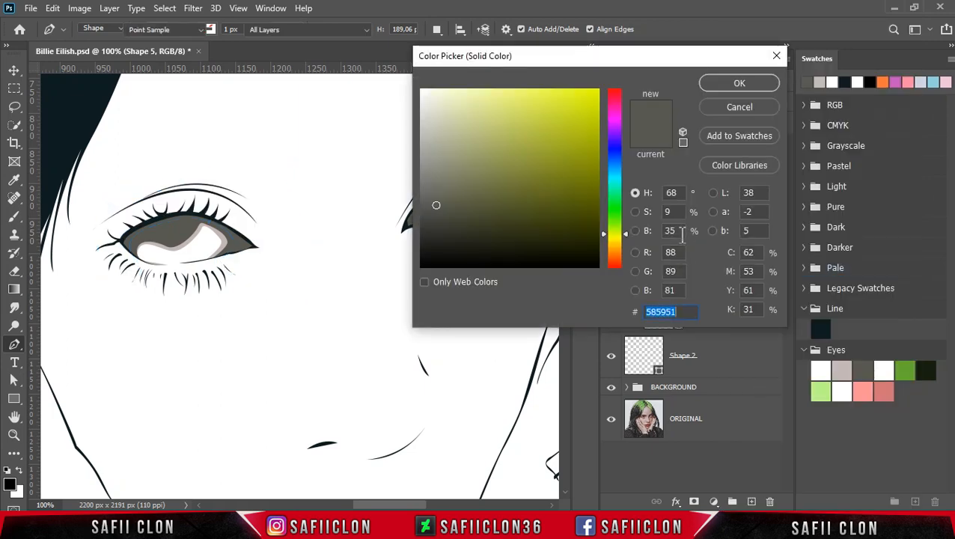
{"action": "left_click", "coordinate": [442, 217]}
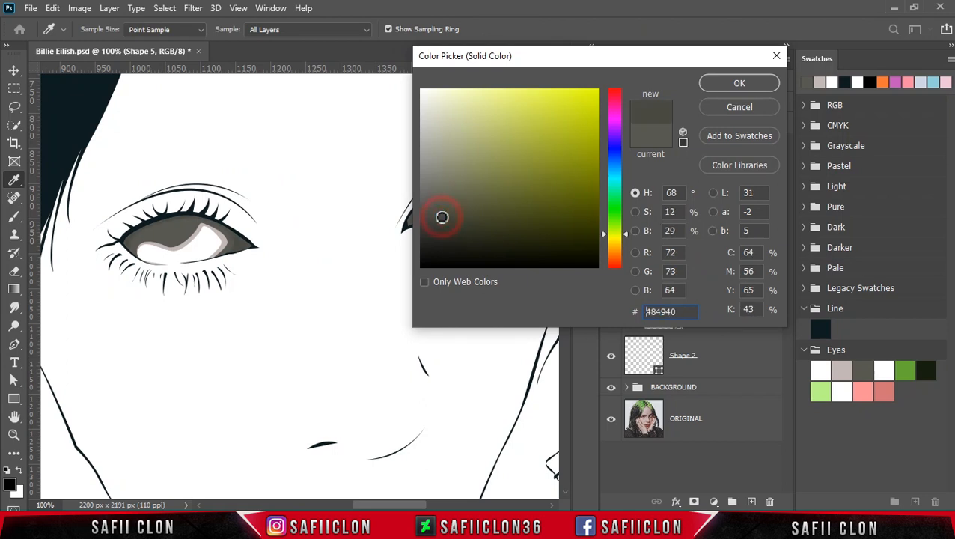
{"action": "left_click", "coordinate": [443, 221]}
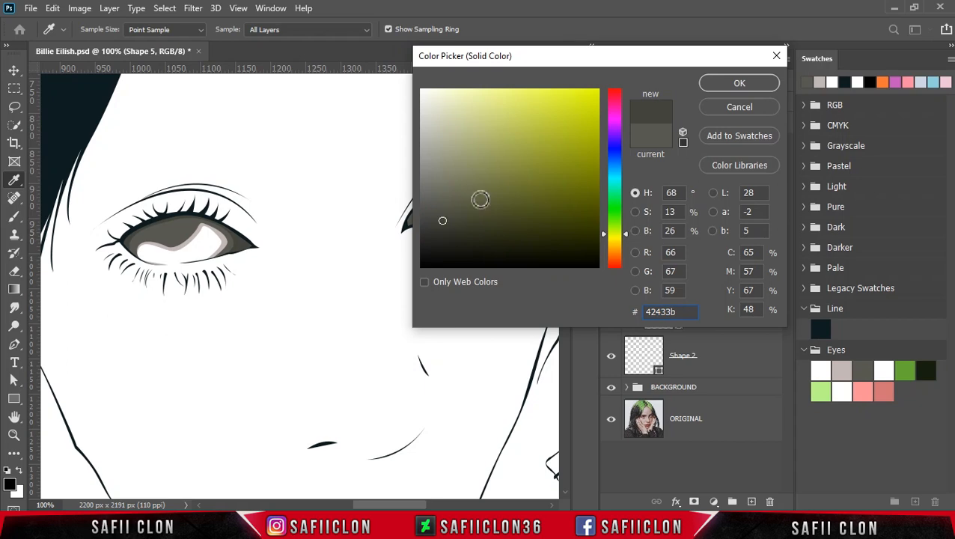
{"action": "left_click", "coordinate": [726, 88]}
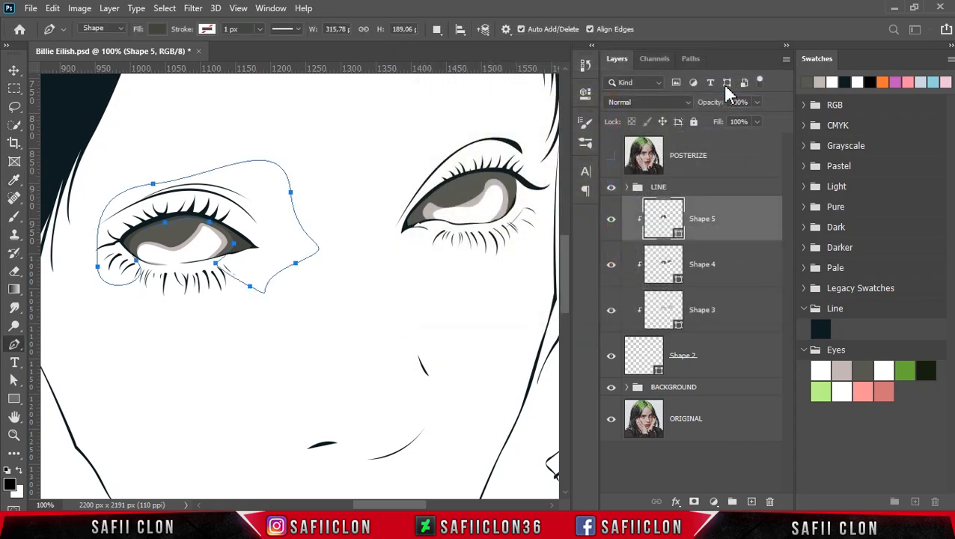
Step: Set Shape 5's path operation to Combine Shapes and draw the inner curve of the shadow band under the right eye's upper lid
{"action": "left_click", "coordinate": [436, 30]}
{"action": "left_click", "coordinate": [459, 63]}
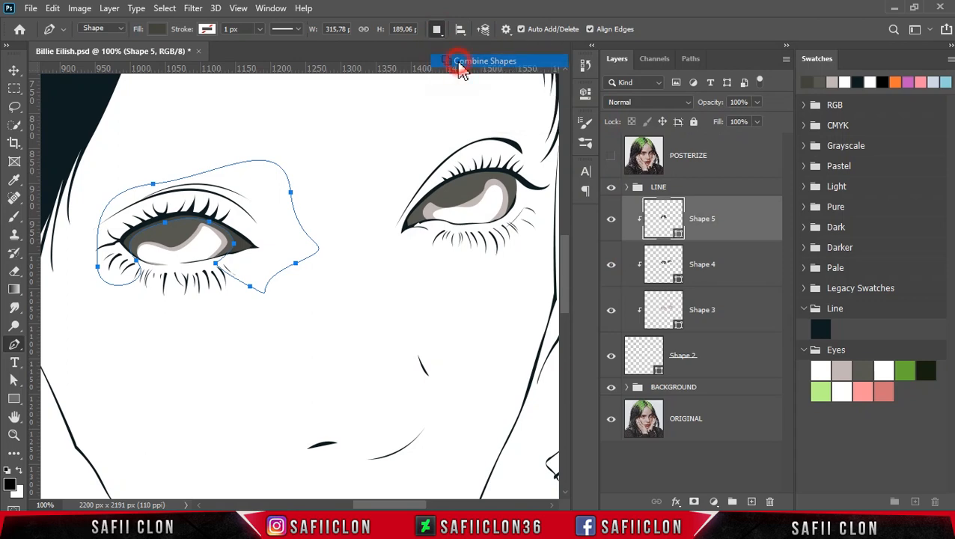
{"action": "left_click", "coordinate": [508, 217]}
{"action": "left_click", "coordinate": [610, 155]}
{"action": "left_click", "coordinate": [611, 155]}
{"action": "left_click", "coordinate": [492, 176]}
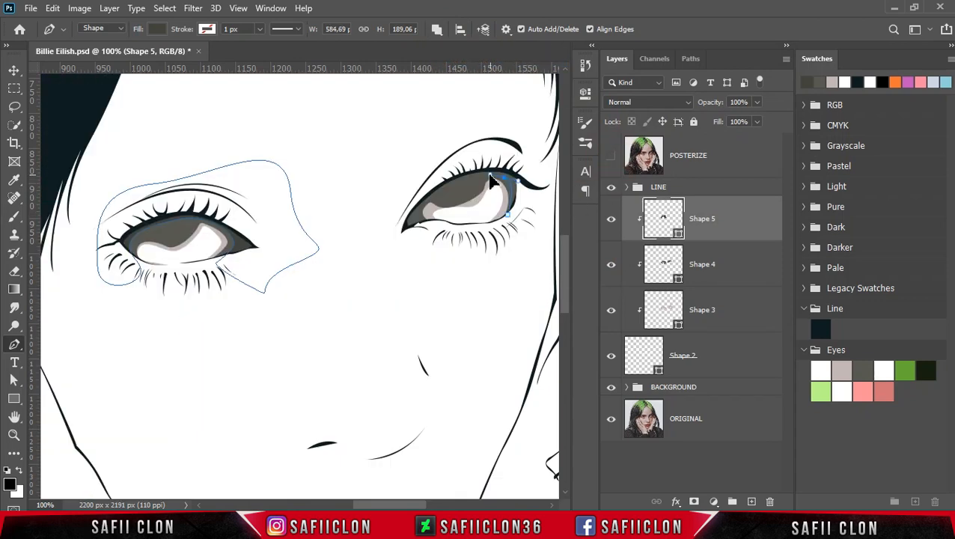
{"action": "left_click", "coordinate": [481, 182]}
{"action": "mouse_move", "coordinate": [446, 206]}
{"action": "left_mouse_down"}
{"action": "mouse_move", "coordinate": [429, 201]}
{"action": "mouse_move", "coordinate": [432, 235]}
{"action": "mouse_move", "coordinate": [386, 231]}
{"action": "left_mouse_up"}
{"action": "left_click", "coordinate": [431, 201]}
Step: Close the Shape 5 path around the outside of the right eye and toggle the layer's visibility to check the shading
{"action": "left_click_drag", "start_coordinate": [428, 165], "coordinate": [475, 146]}
{"action": "left_click_drag", "start_coordinate": [503, 135], "coordinate": [522, 140]}
{"action": "left_click_drag", "start_coordinate": [528, 148], "coordinate": [536, 187]}
{"action": "left_click", "coordinate": [527, 211]}
{"action": "left_click", "coordinate": [509, 215]}
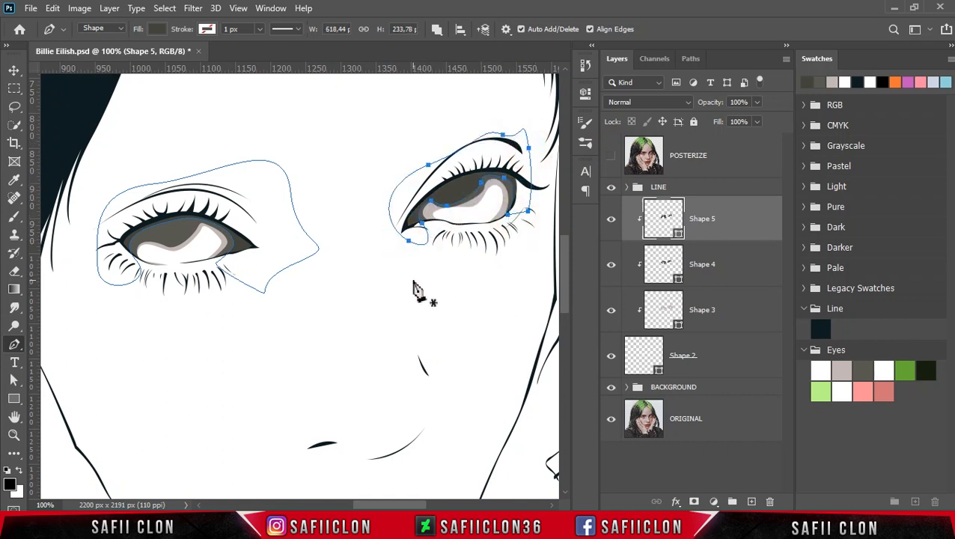
{"action": "left_click", "coordinate": [610, 220]}
{"action": "left_click", "coordinate": [611, 220]}
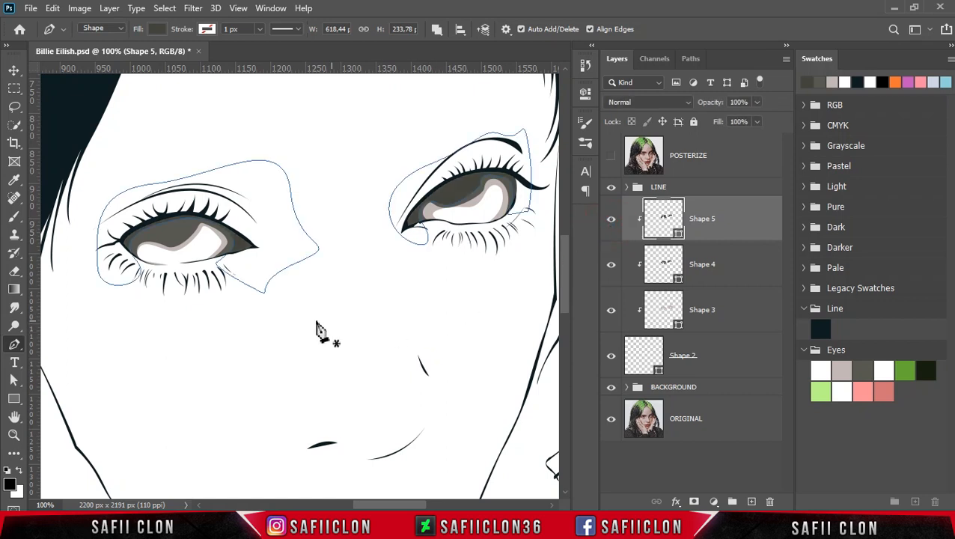
Step: Draw a 113 px circle with the Ellipse tool in the blank area below and between the eyes
{"action": "left_click", "coordinate": [12, 404]}
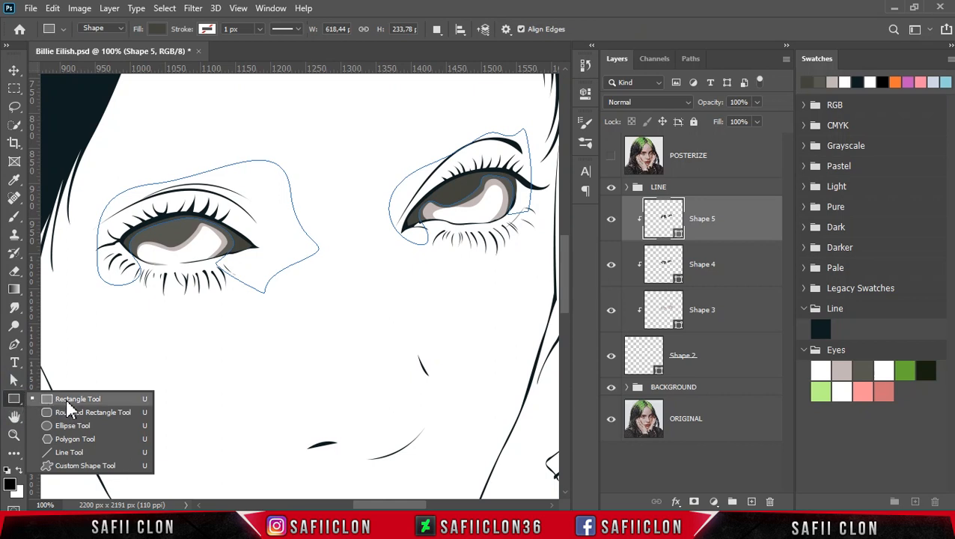
{"action": "left_click", "coordinate": [75, 432]}
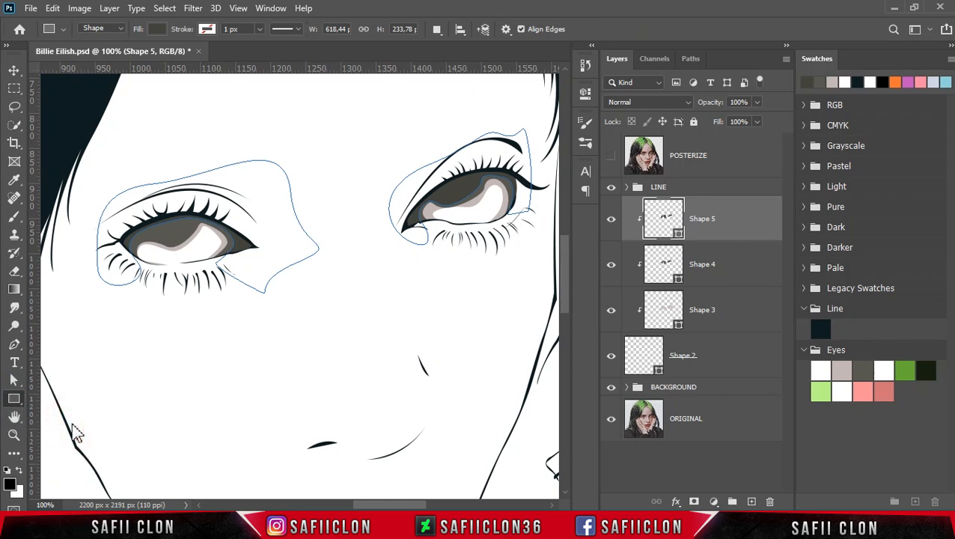
{"action": "left_click_drag", "start_coordinate": [269, 317], "coordinate": [353, 398]}
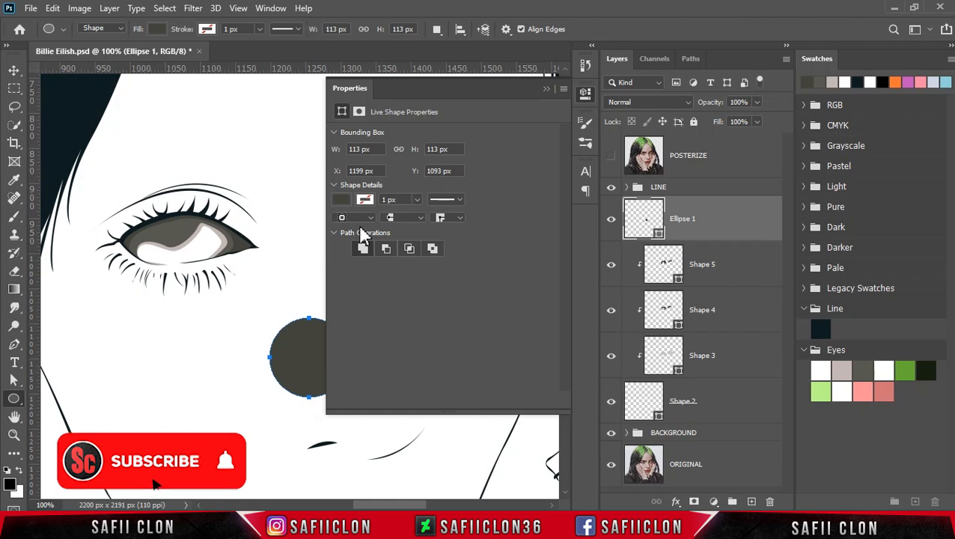
Step: Scale Ellipse 1 to about 89 px and place it over the left eye's iris on the POSTERIZE reference, showing the reference only for alignment
{"action": "left_click", "coordinate": [546, 88]}
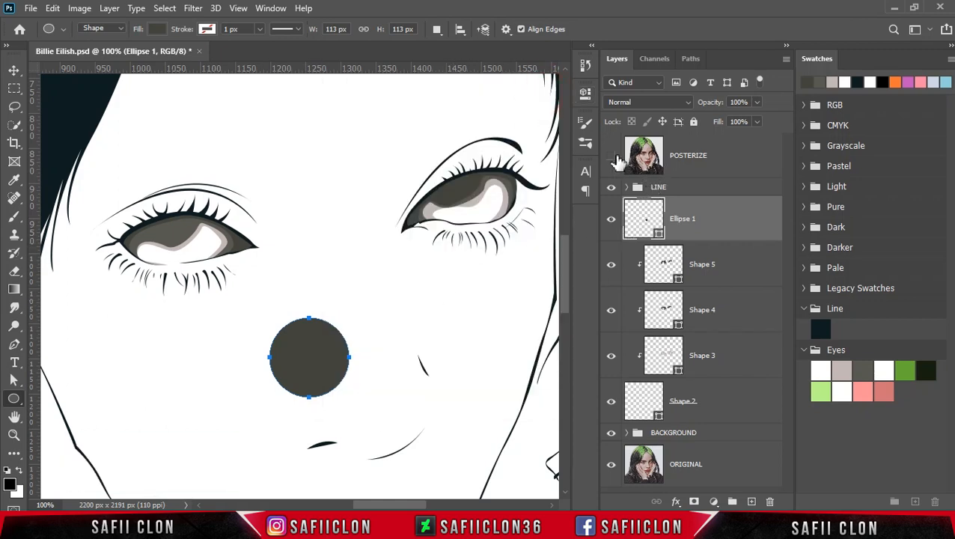
{"action": "left_click", "coordinate": [611, 156]}
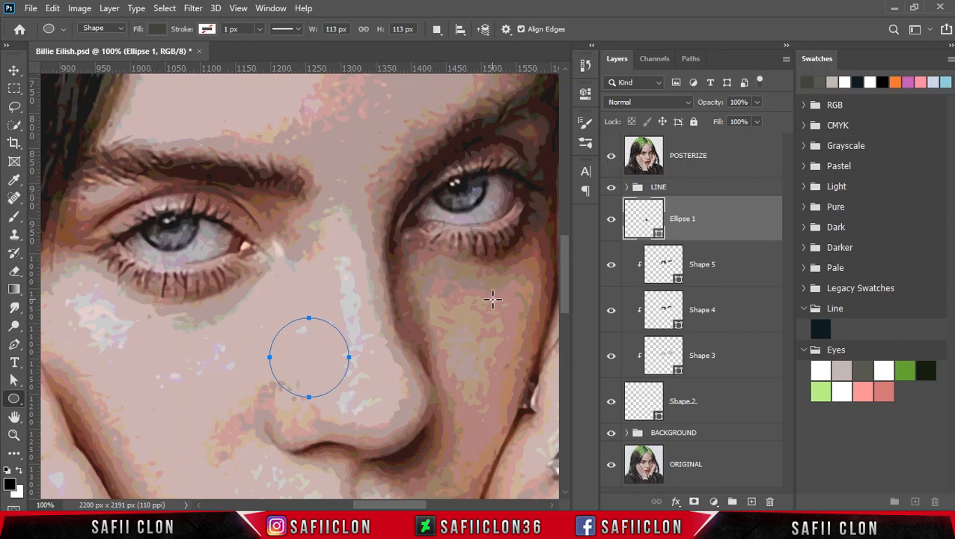
{"action": "key", "text": "ctrl+t"}
{"action": "left_click_drag", "start_coordinate": [311, 350], "coordinate": [144, 203]}
{"action": "mouse_move", "coordinate": [208, 186]}
{"action": "left_mouse_down"}
{"action": "mouse_move", "coordinate": [197, 195]}
{"action": "mouse_move", "coordinate": [204, 187]}
{"action": "left_mouse_up"}
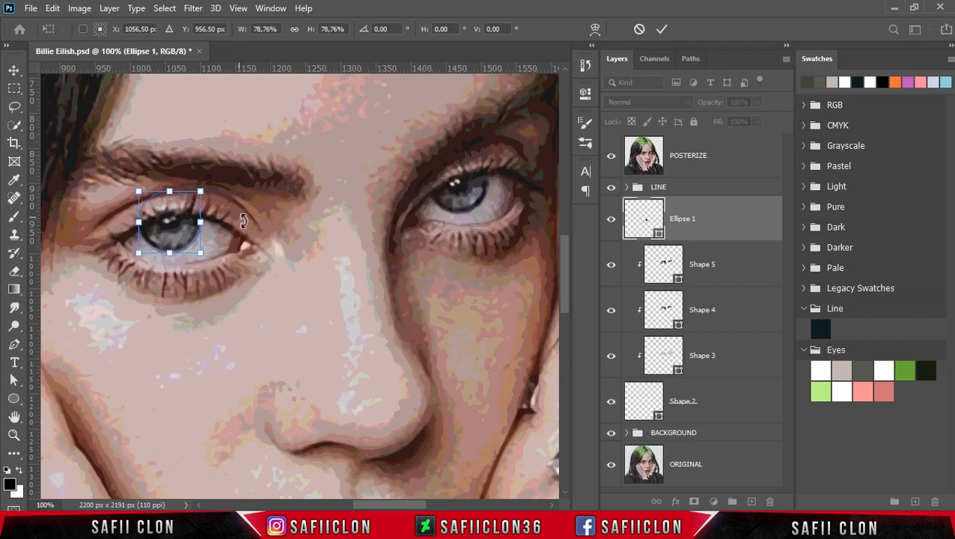
{"action": "left_click", "coordinate": [663, 30]}
{"action": "left_click", "coordinate": [610, 156]}
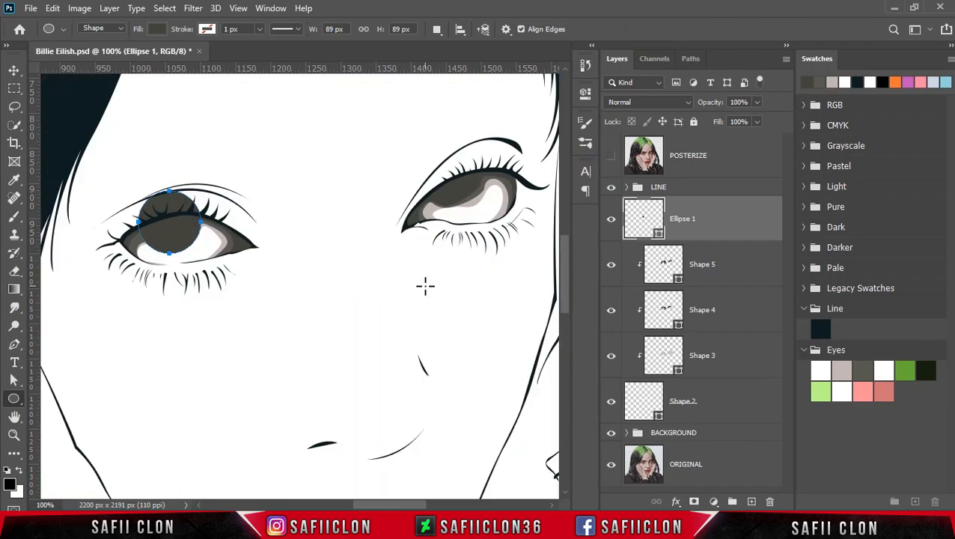
Step: Clip Ellipse 1 to the eye layers below and set its fill to the white ffffff swatch from the Eyes group
{"action": "right_click", "coordinate": [715, 221]}
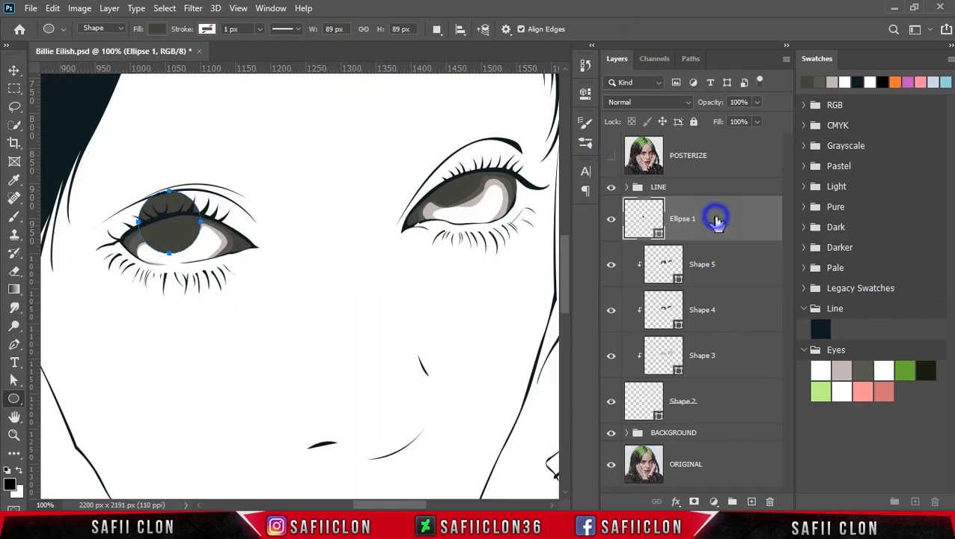
{"action": "left_click", "coordinate": [768, 271]}
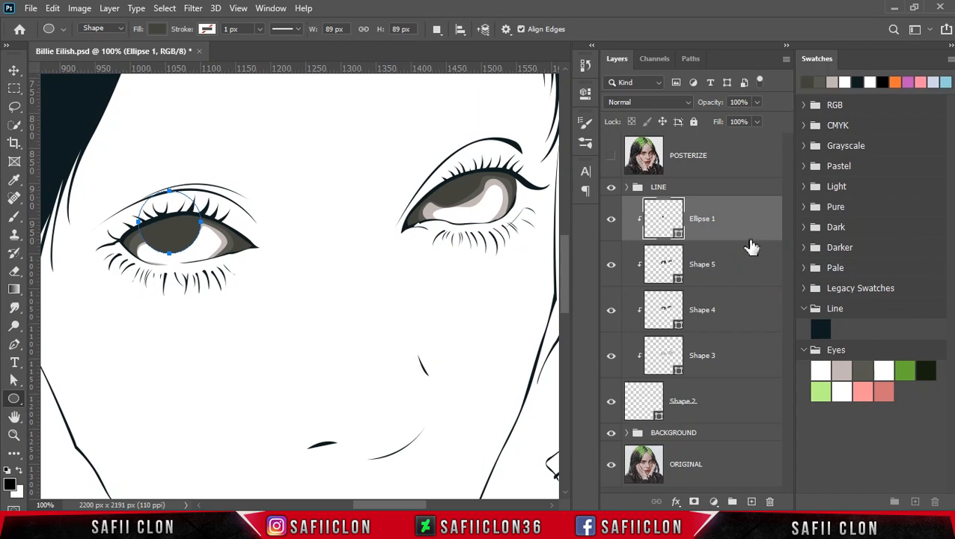
{"action": "double_click", "coordinate": [678, 238]}
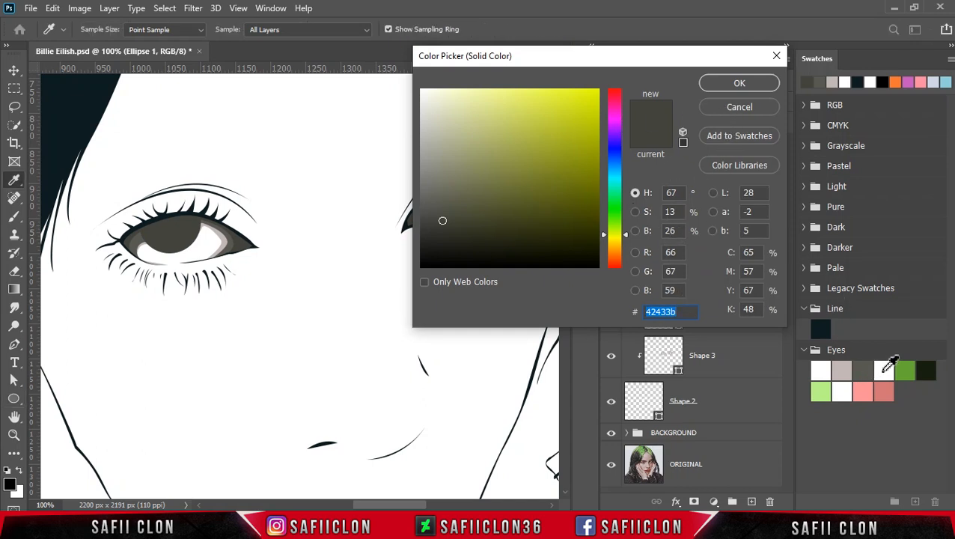
{"action": "left_click", "coordinate": [884, 370]}
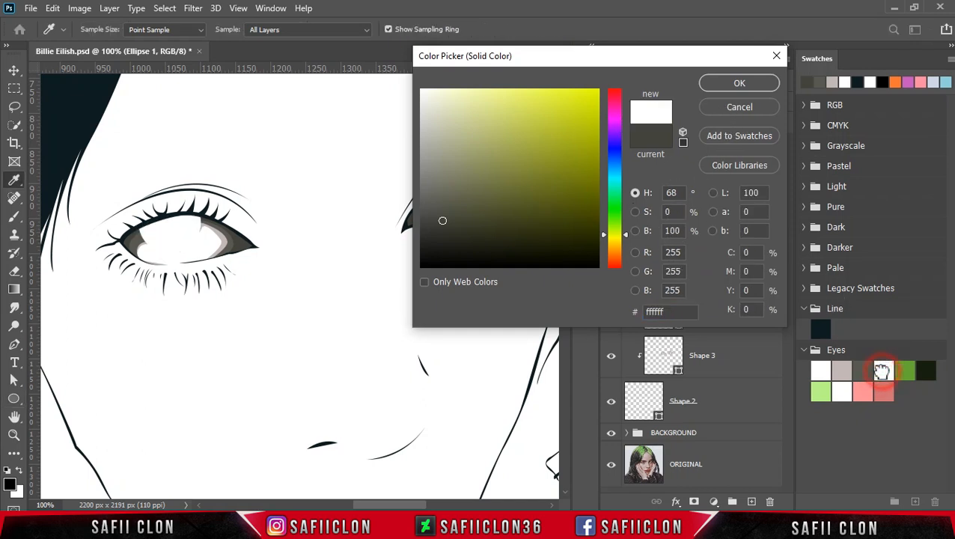
{"action": "left_click", "coordinate": [746, 82]}
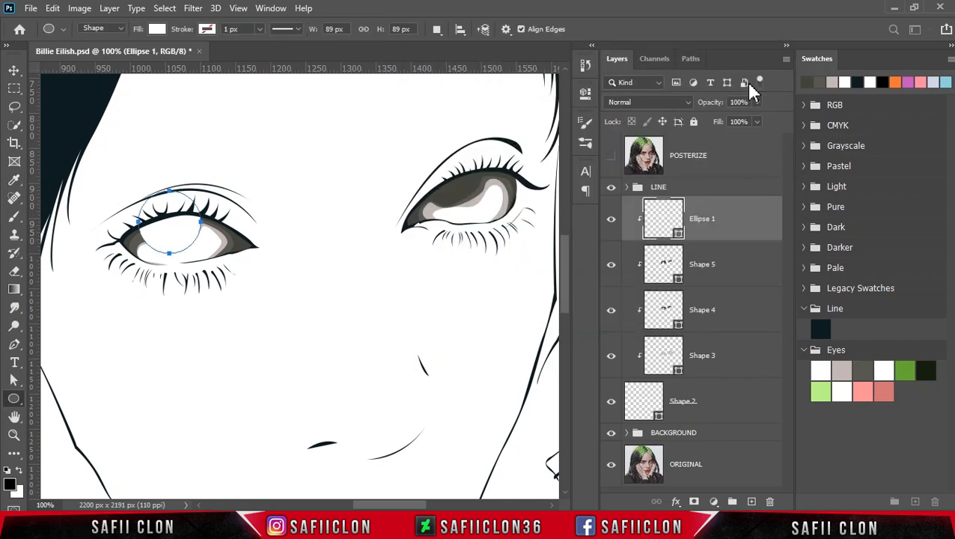
Step: Duplicate the clipped Ellipse 1 layer twice, keeping the default copy names
{"action": "right_click", "coordinate": [729, 226]}
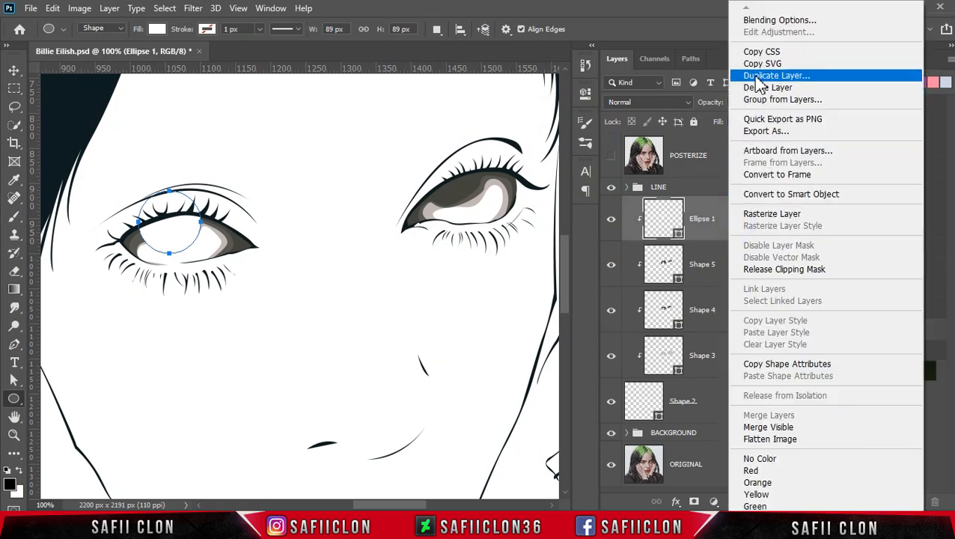
{"action": "left_click", "coordinate": [758, 80]}
{"action": "left_click", "coordinate": [595, 134]}
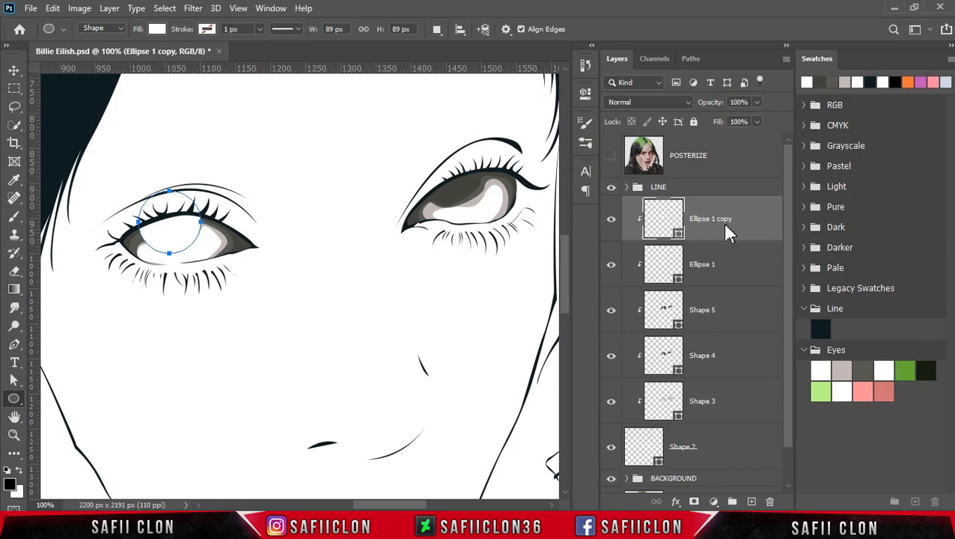
{"action": "right_click", "coordinate": [744, 218]}
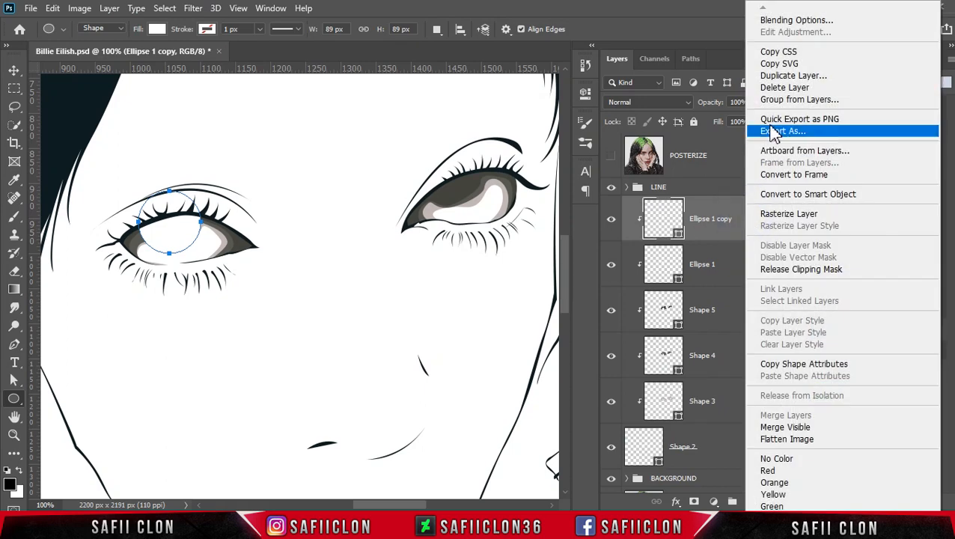
{"action": "left_click", "coordinate": [779, 75]}
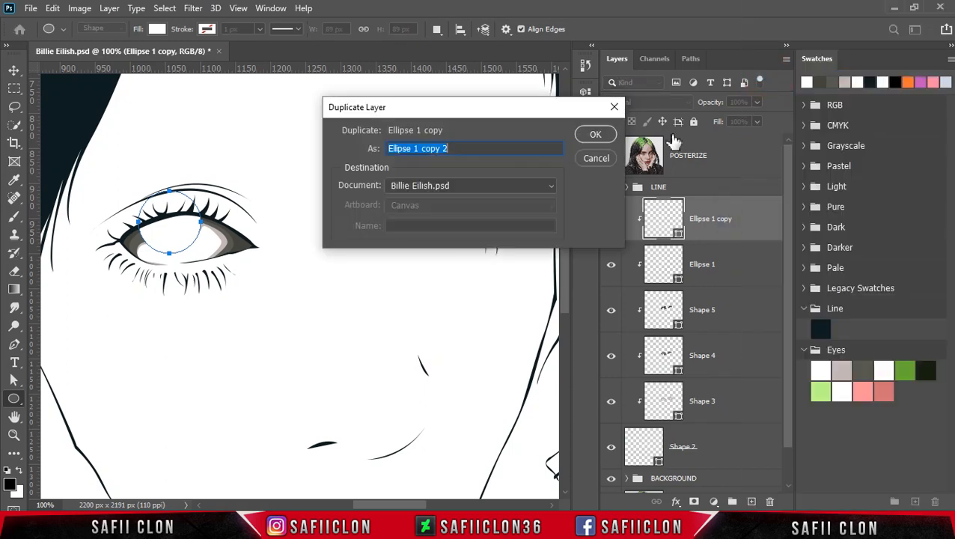
{"action": "left_click", "coordinate": [596, 134]}
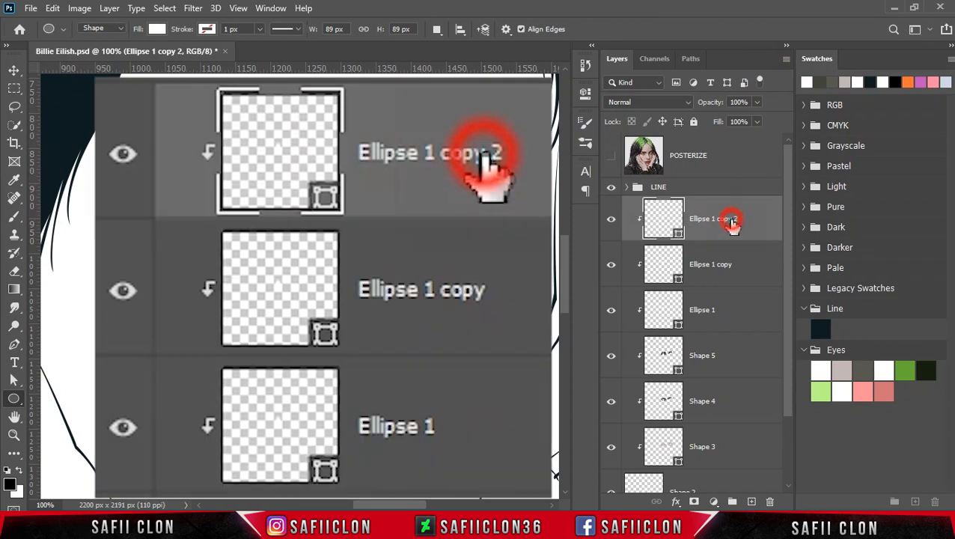
Step: Rename the upper copy as Ellipse 3 and the lower copy as Ellipse 2, and hide both layers
{"action": "double_click", "coordinate": [735, 219]}
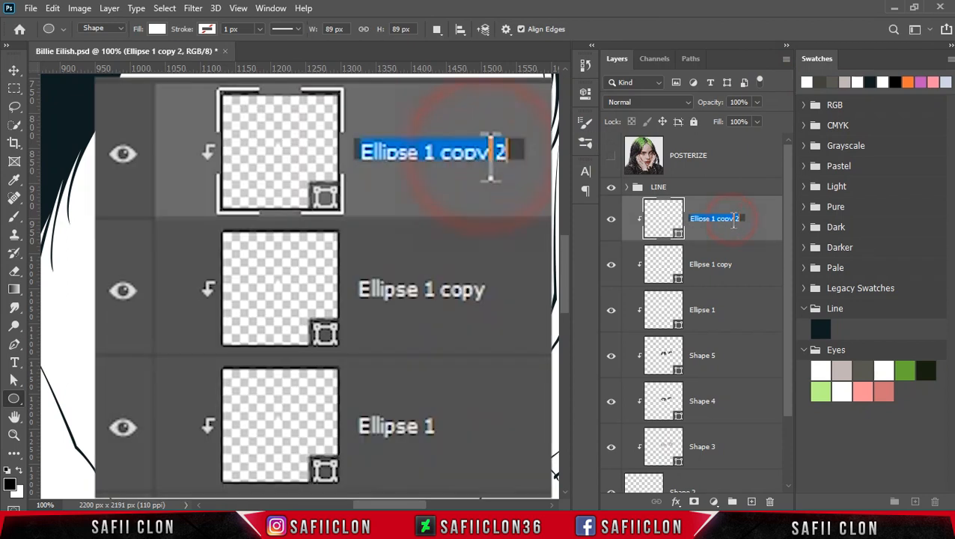
{"action": "left_click_drag", "start_coordinate": [741, 218], "coordinate": [712, 219]}
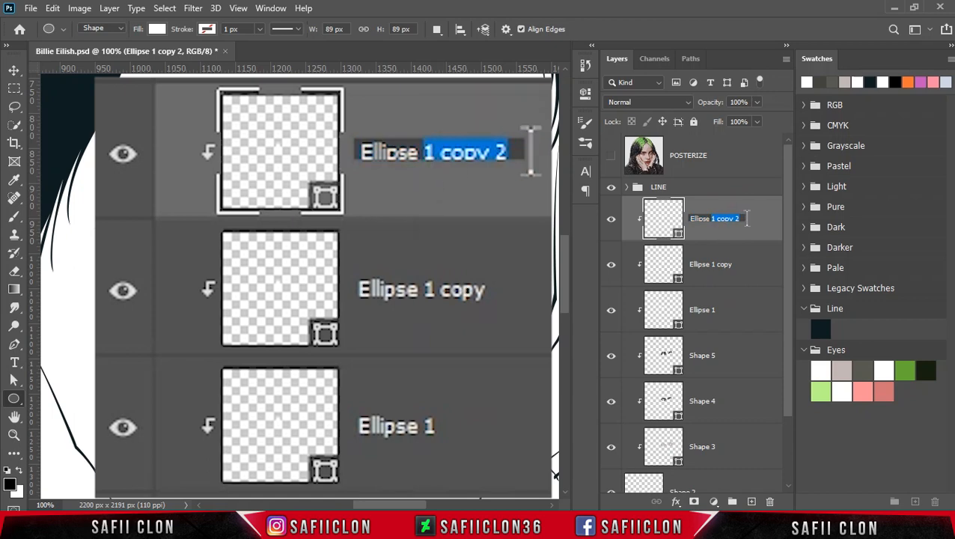
{"action": "type", "text": "3"}
{"action": "left_click", "coordinate": [752, 219]}
{"action": "left_click", "coordinate": [715, 264]}
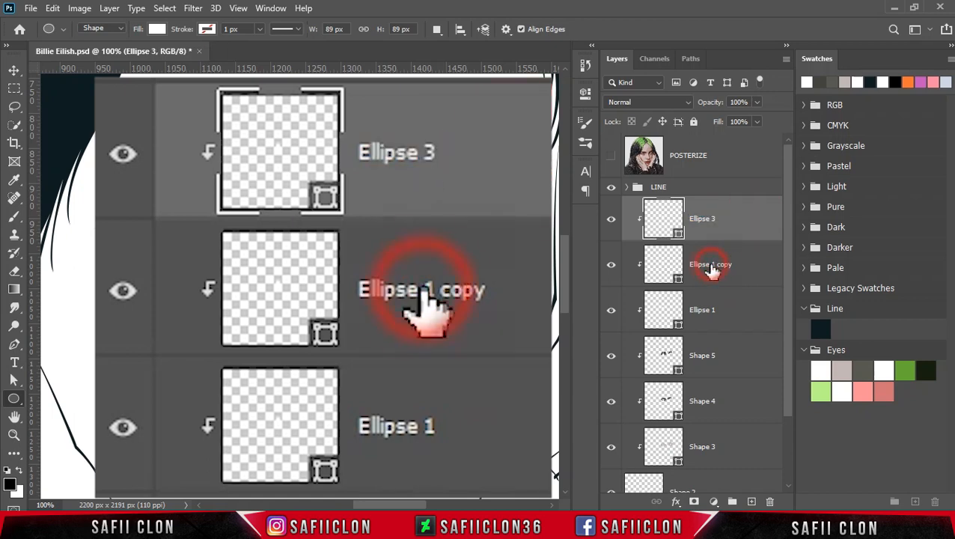
{"action": "double_click", "coordinate": [715, 266]}
{"action": "left_click_drag", "start_coordinate": [733, 264], "coordinate": [711, 264]}
{"action": "type", "text": "2"}
{"action": "left_click", "coordinate": [751, 267]}
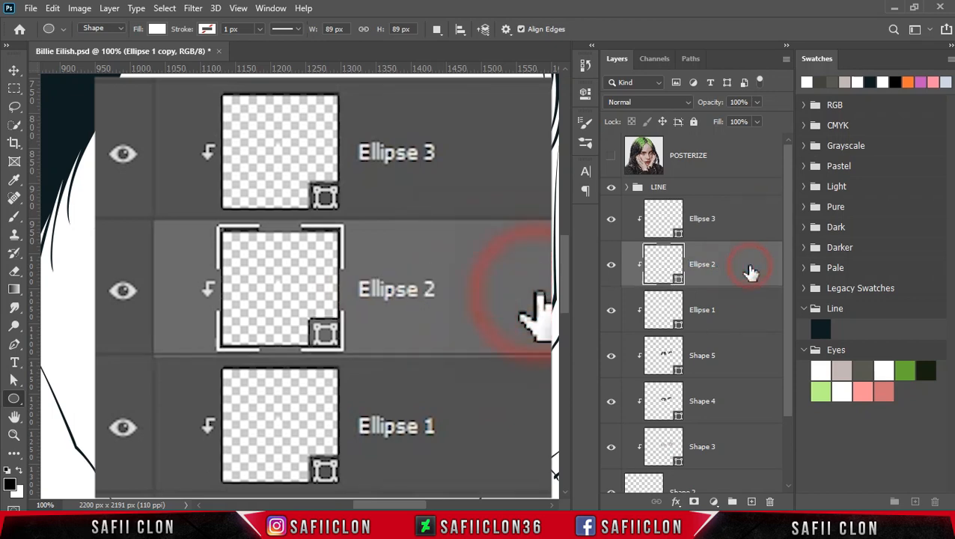
{"action": "left_click", "coordinate": [611, 219]}
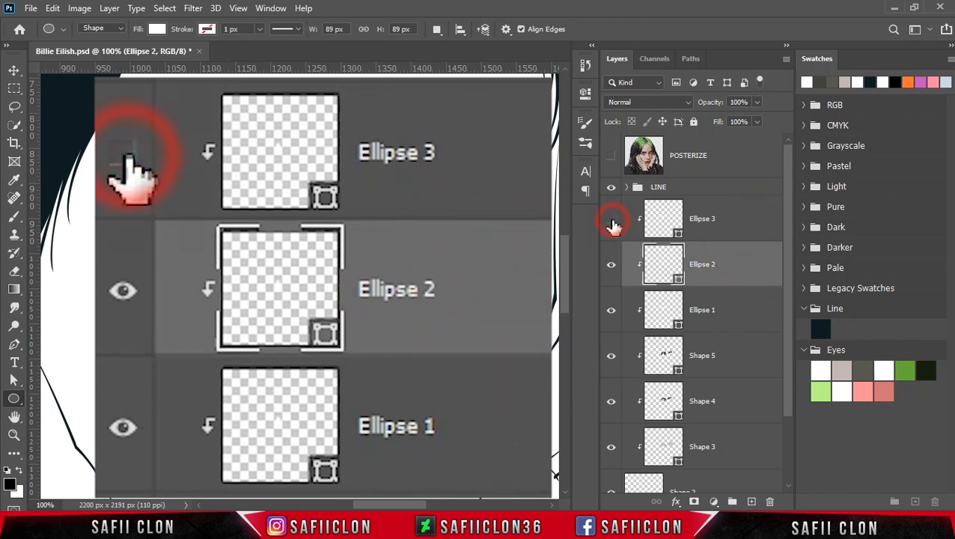
{"action": "left_click", "coordinate": [610, 266]}
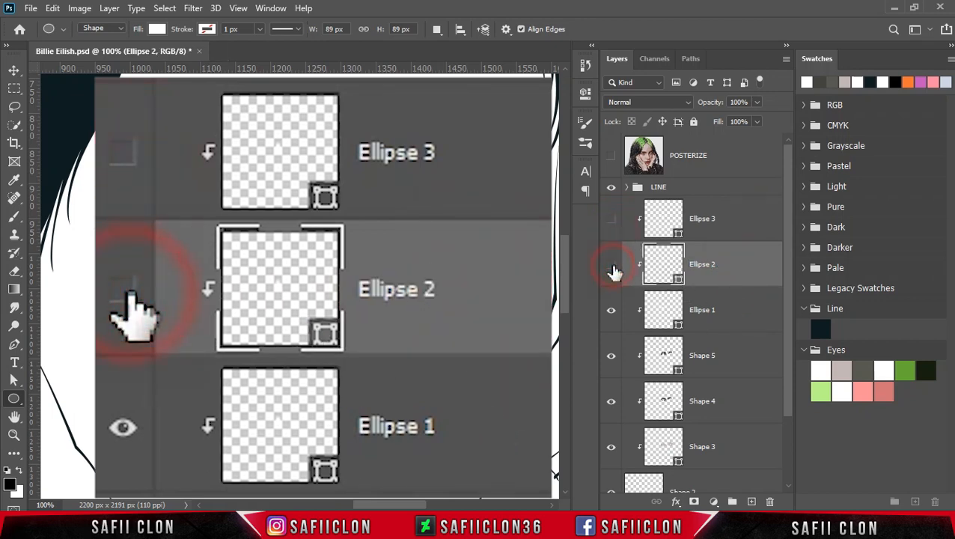
Step: Add a Stroke layer style to Ellipse 1 with a solid color fill of 0e1d20 sampled from the dark hair
{"action": "left_click", "coordinate": [745, 314]}
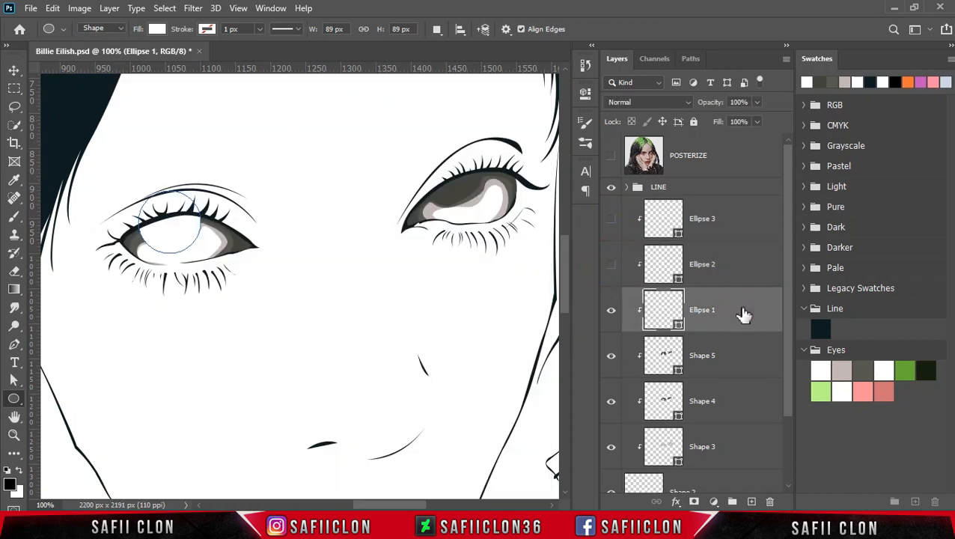
{"action": "right_click", "coordinate": [743, 313]}
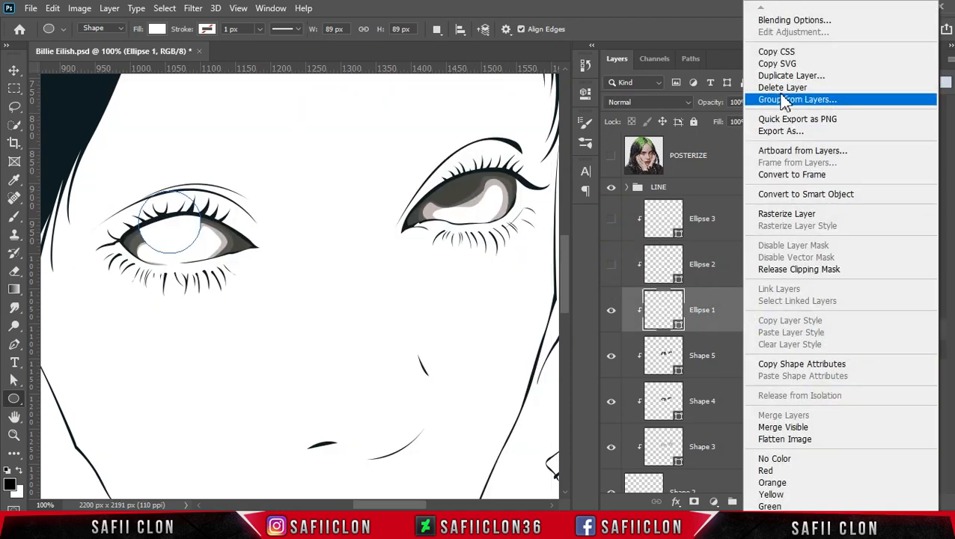
{"action": "left_click", "coordinate": [783, 20]}
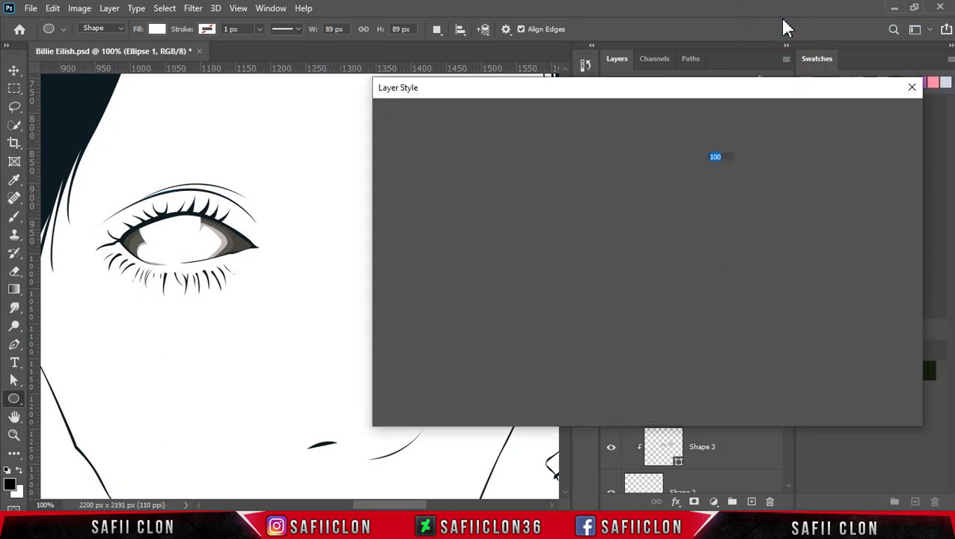
{"action": "left_click_drag", "start_coordinate": [537, 86], "coordinate": [486, 112]}
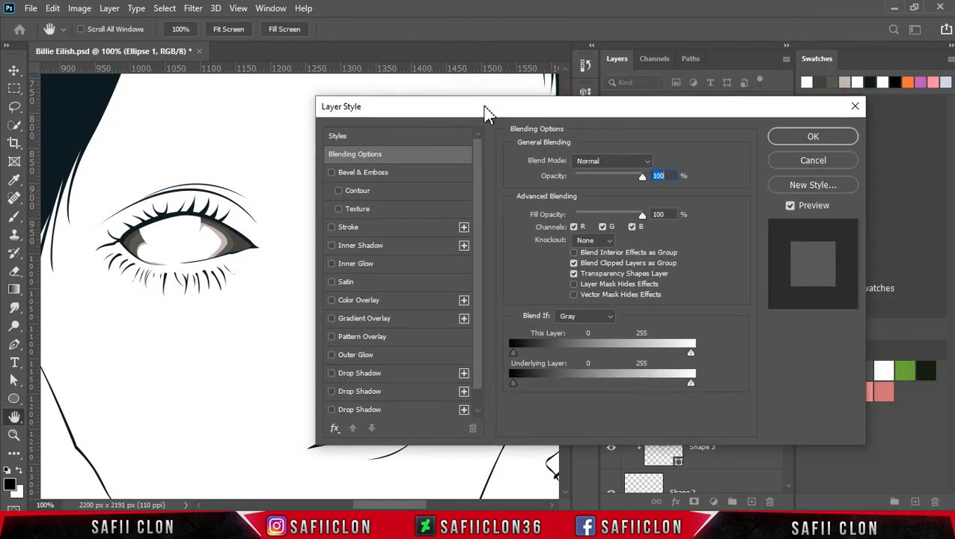
{"action": "left_click", "coordinate": [383, 234]}
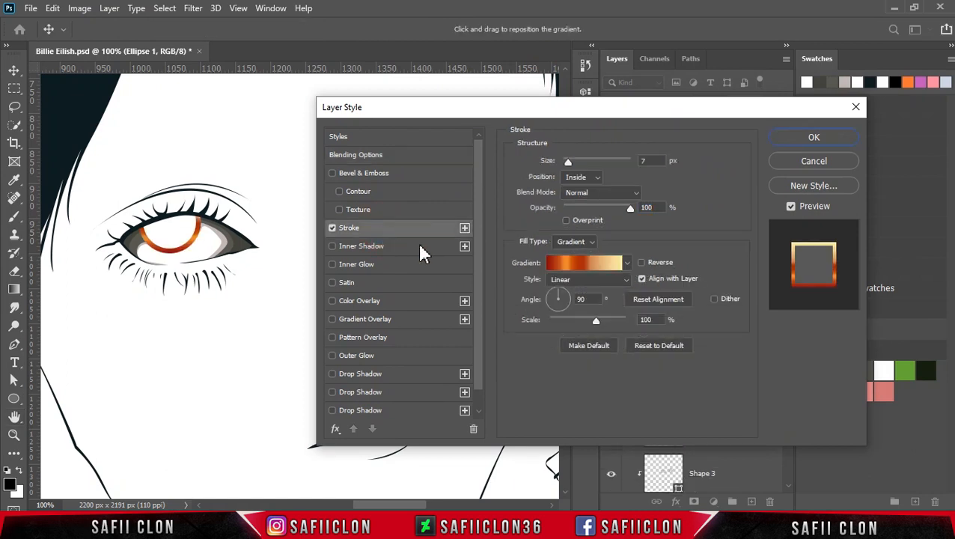
{"action": "left_click", "coordinate": [595, 242]}
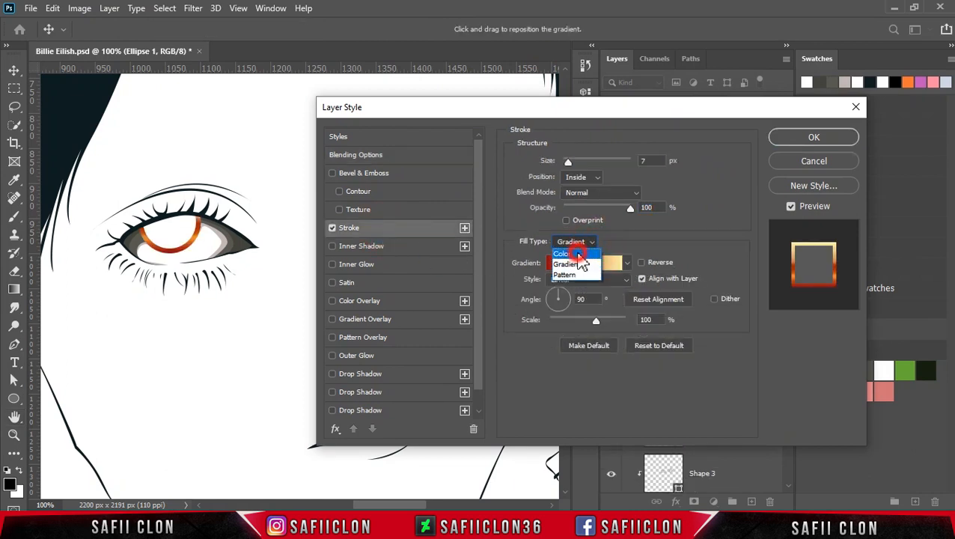
{"action": "left_click", "coordinate": [586, 257]}
{"action": "left_click", "coordinate": [545, 265]}
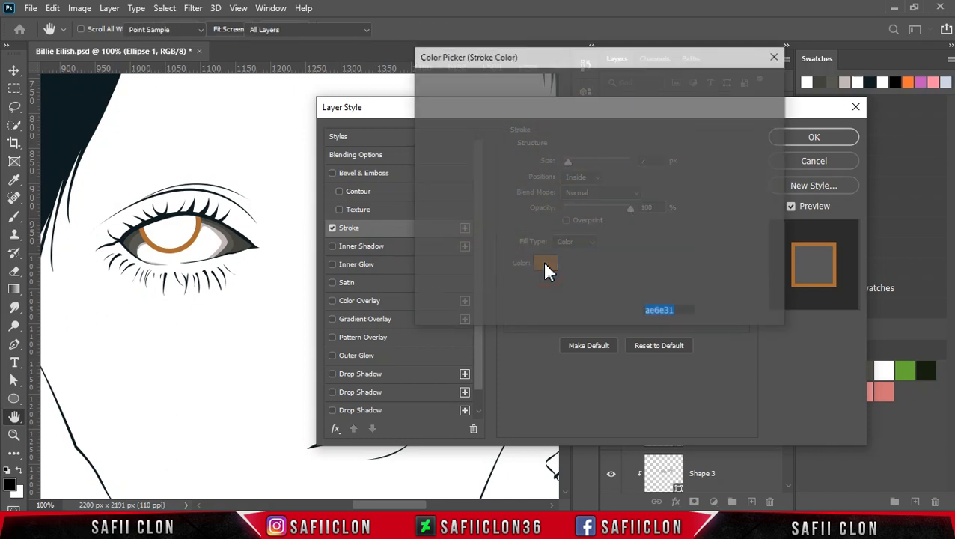
{"action": "left_click", "coordinate": [61, 105]}
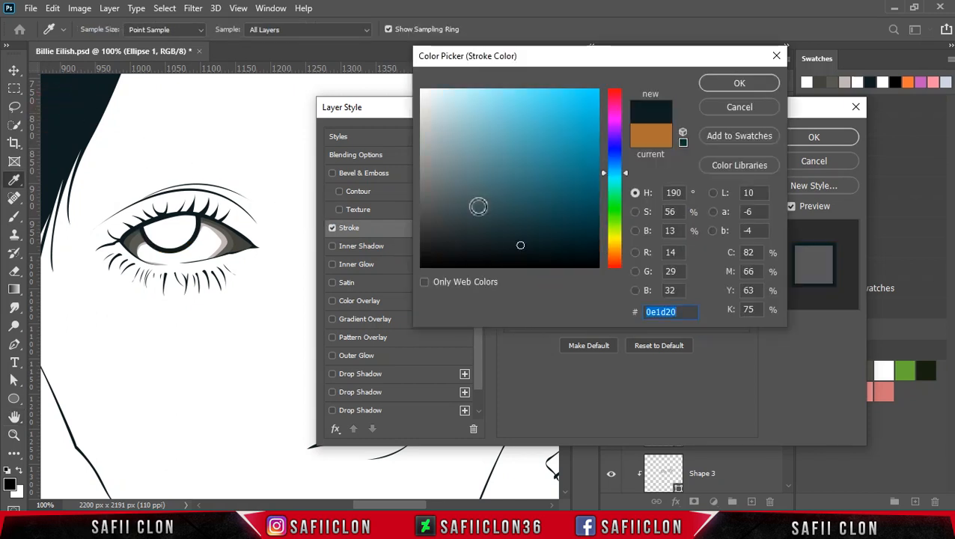
{"action": "left_click", "coordinate": [737, 84]}
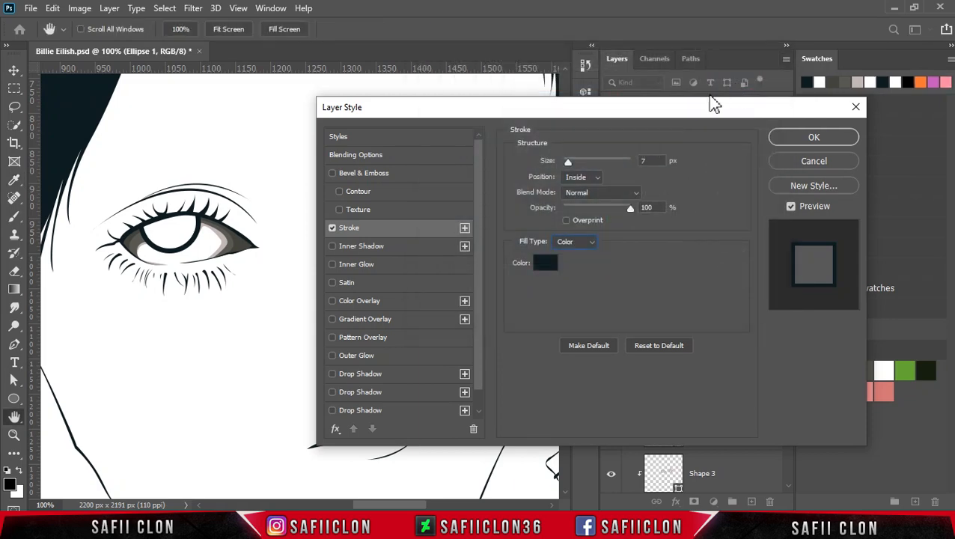
Step: Set Ellipse 1's stroke size to 6 px with the Inside position and Normal blend mode, and apply the layer style
{"action": "left_click", "coordinate": [600, 178]}
{"action": "left_click", "coordinate": [629, 193]}
{"action": "left_click", "coordinate": [580, 171]}
{"action": "type", "text": "6"}
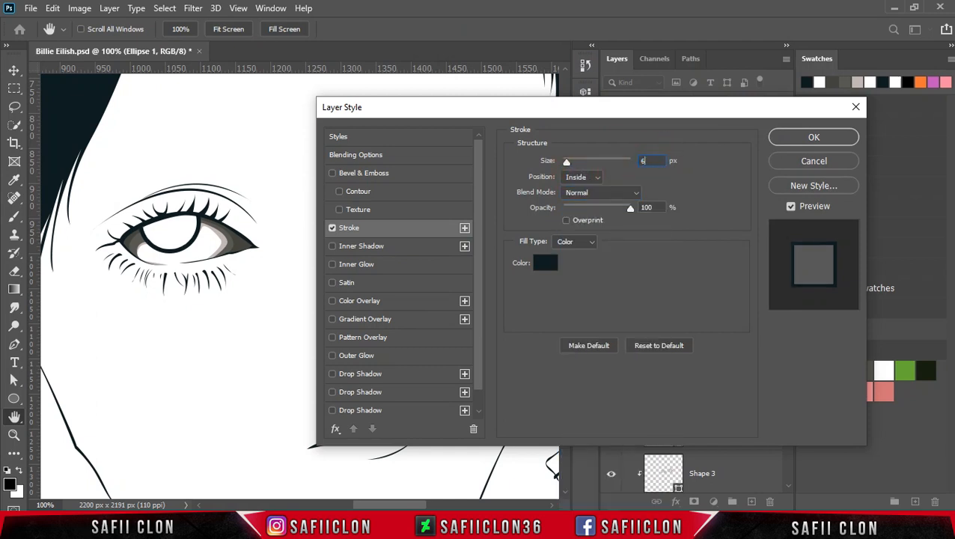
{"action": "left_click", "coordinate": [800, 141]}
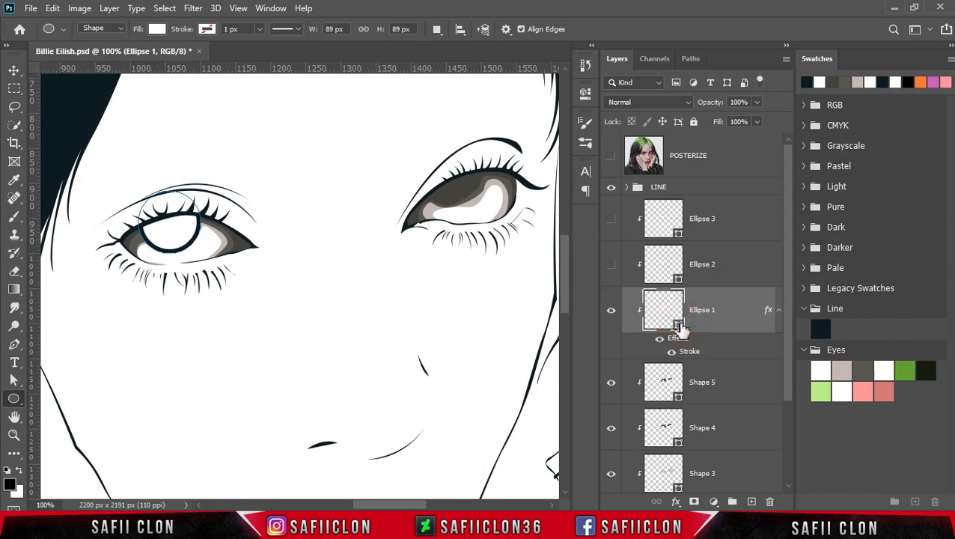
Step: Set Ellipse 1's fill to the green 67ac35 swatch from the Eyes group
{"action": "double_click", "coordinate": [679, 327]}
{"action": "left_click", "coordinate": [905, 370]}
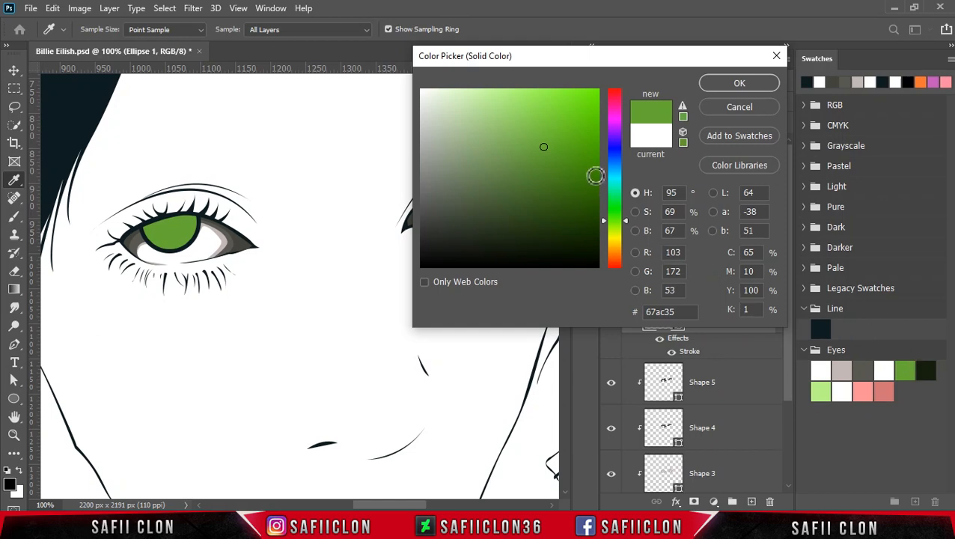
{"action": "left_click", "coordinate": [743, 83]}
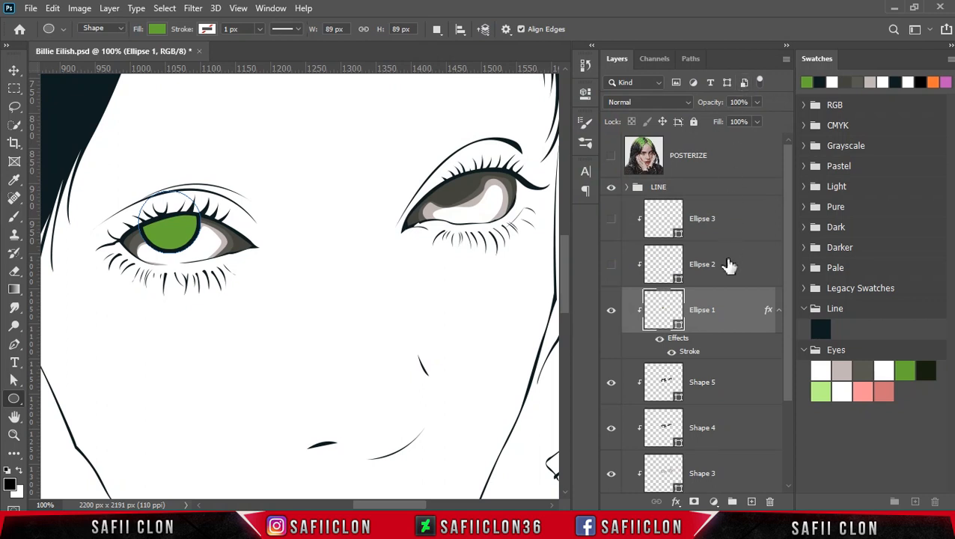
Step: Show the Ellipse 2 layer and set its fill to the dark 16200e swatch from the Eyes group
{"action": "left_click", "coordinate": [739, 268]}
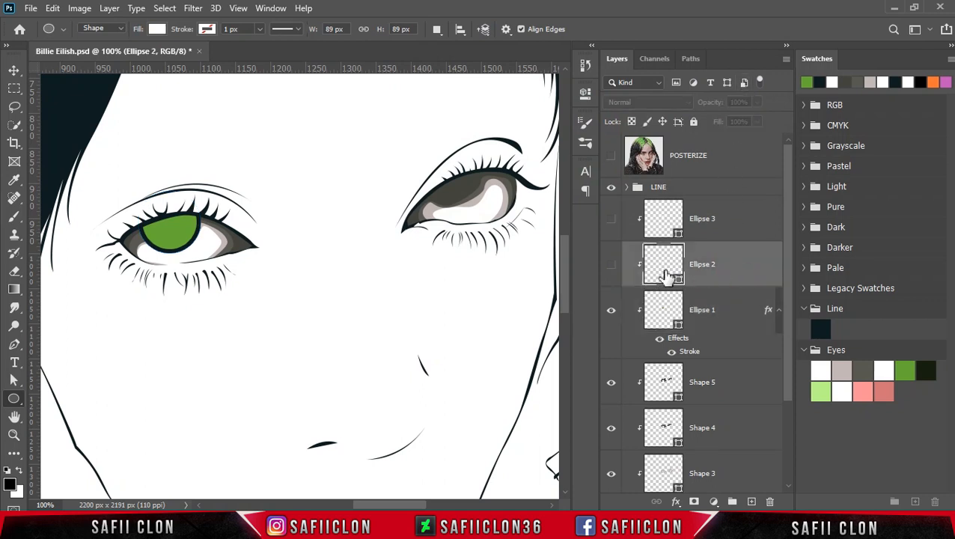
{"action": "left_click", "coordinate": [611, 267]}
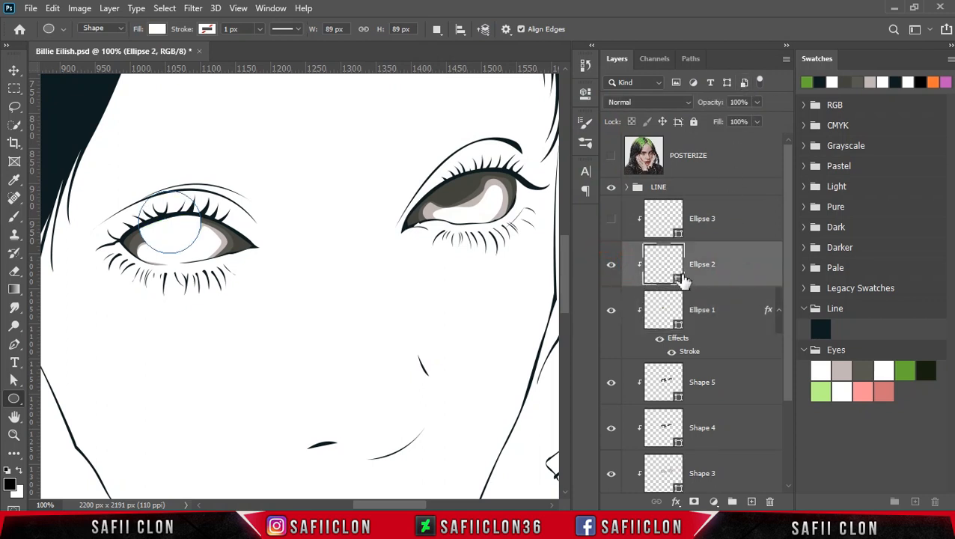
{"action": "double_click", "coordinate": [677, 277]}
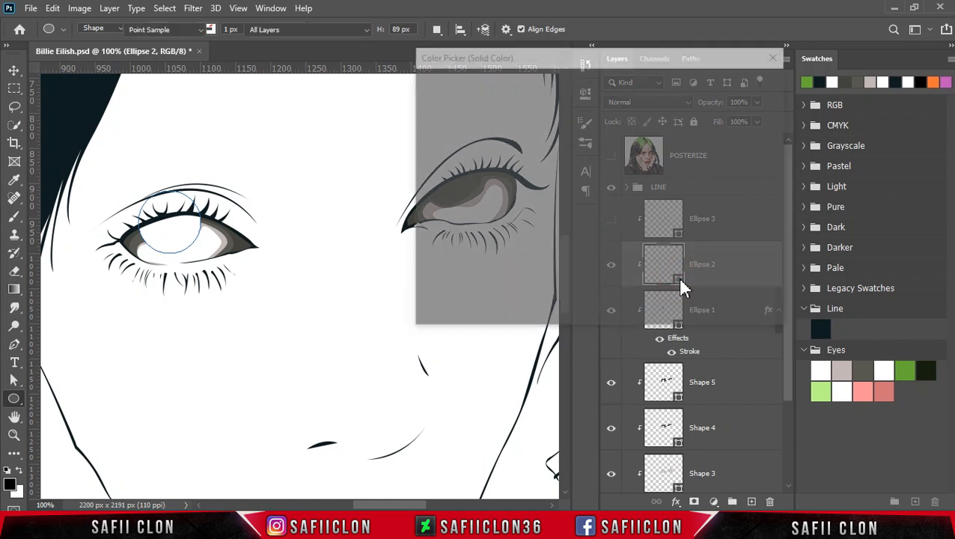
{"action": "left_click", "coordinate": [929, 371]}
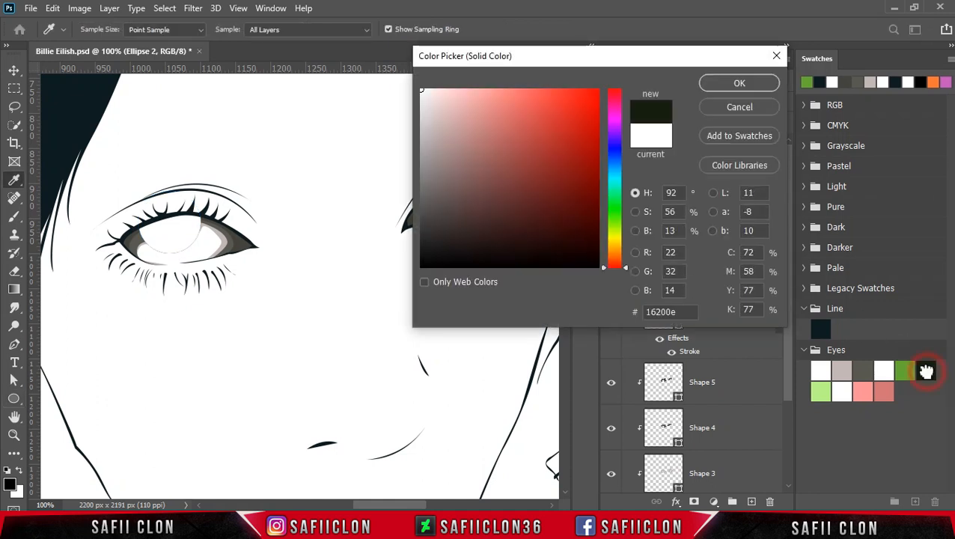
{"action": "left_click", "coordinate": [737, 85]}
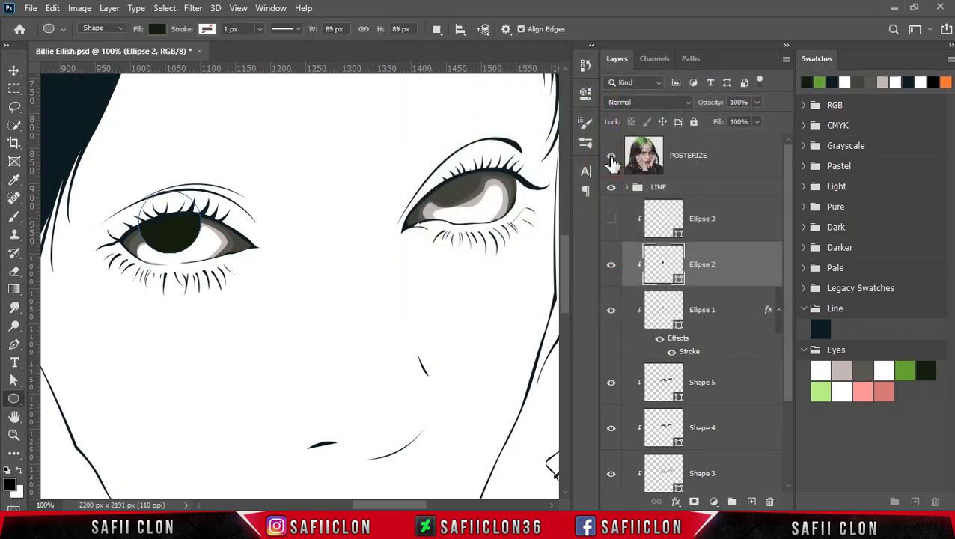
Step: Scale Ellipse 2 to about 55% and fit it over the pupil, showing the POSTERIZE layer as a temporary reference
{"action": "left_click", "coordinate": [612, 158]}
{"action": "key", "text": "ctrl+t"}
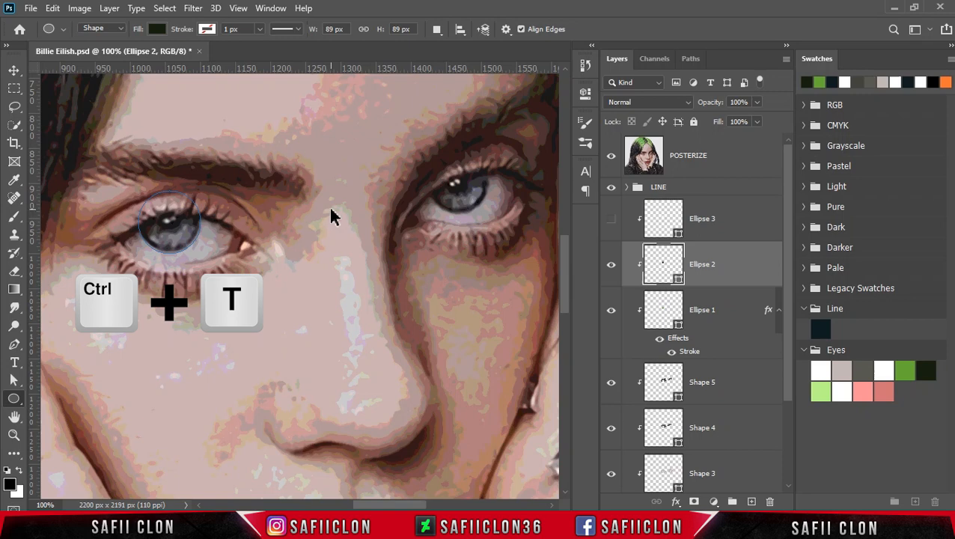
{"action": "left_click_drag", "start_coordinate": [201, 191], "coordinate": [150, 201]}
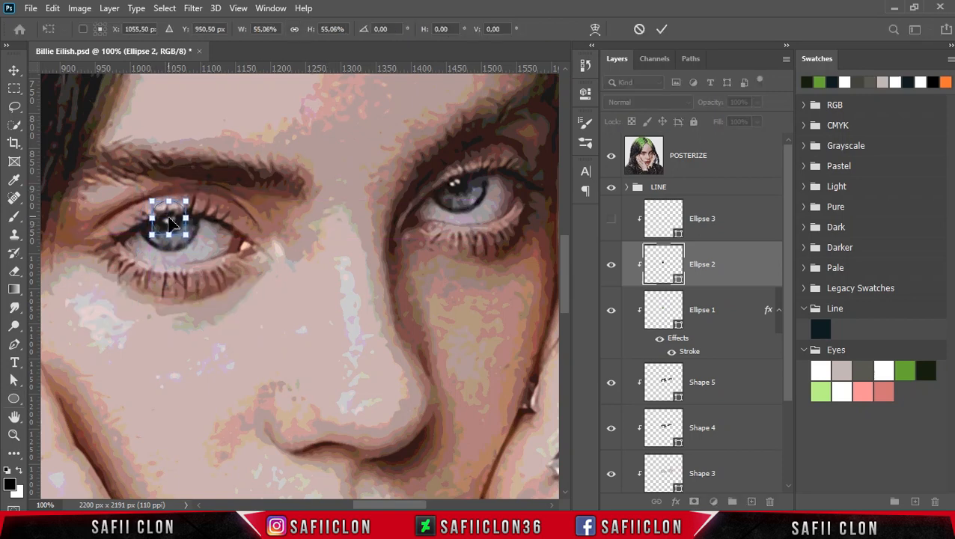
{"action": "left_click", "coordinate": [656, 31]}
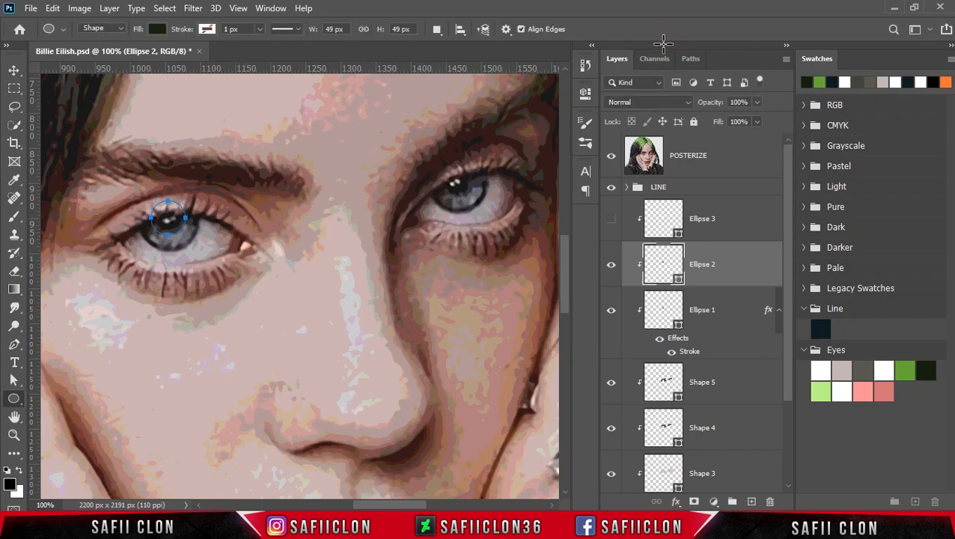
{"action": "left_click", "coordinate": [612, 156]}
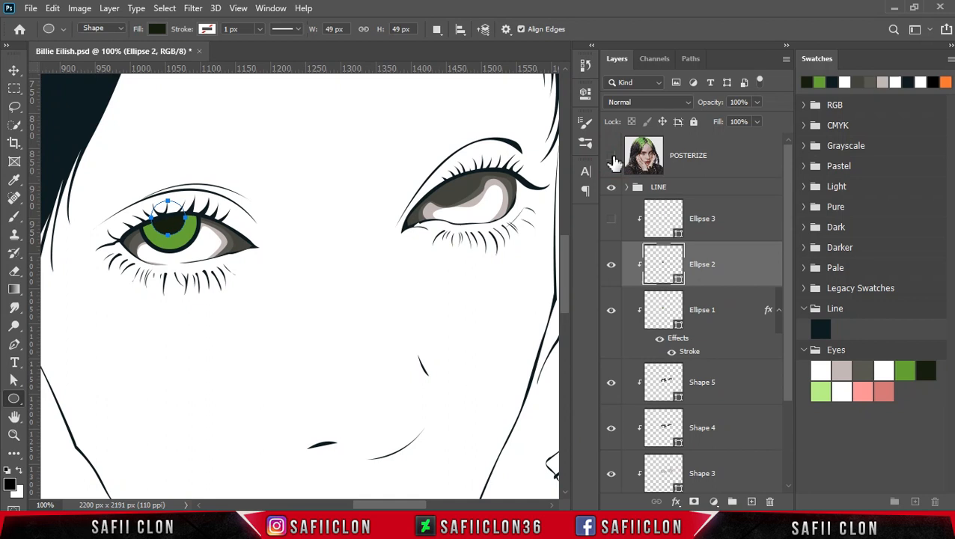
Step: Show the Ellipse 3 layer and set its fill to the near-black green swatch in the Eyes group
{"action": "left_click", "coordinate": [733, 228]}
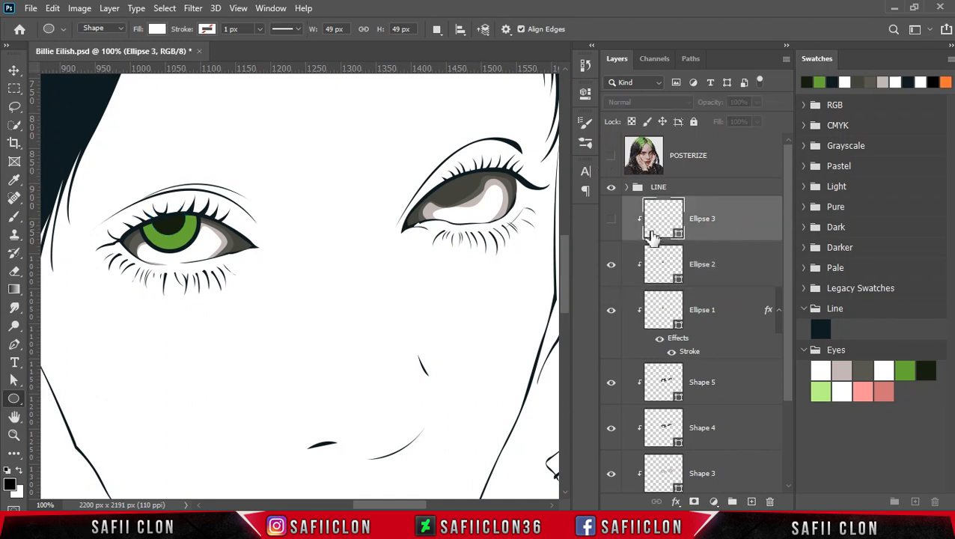
{"action": "left_click", "coordinate": [611, 223]}
{"action": "double_click", "coordinate": [676, 235]}
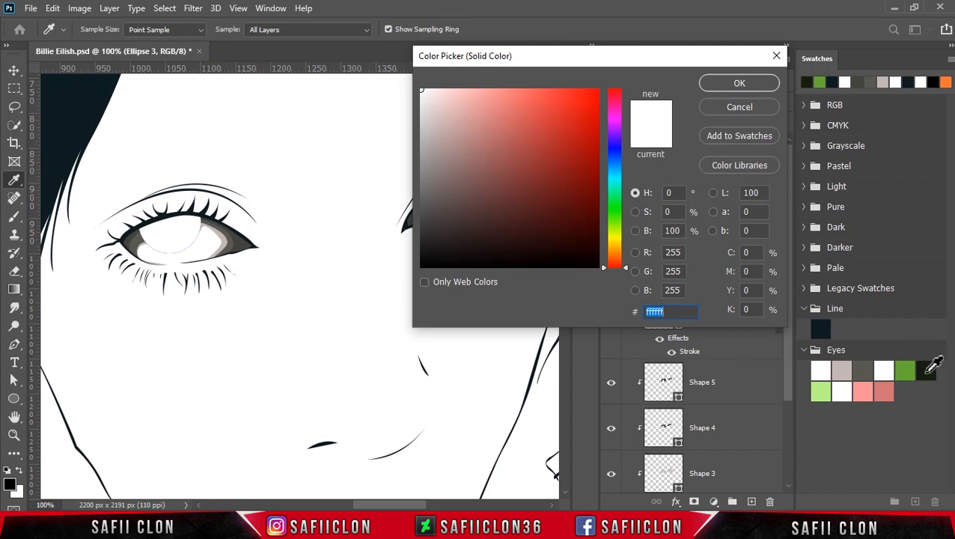
{"action": "left_click", "coordinate": [928, 371]}
{"action": "left_click", "coordinate": [741, 85]}
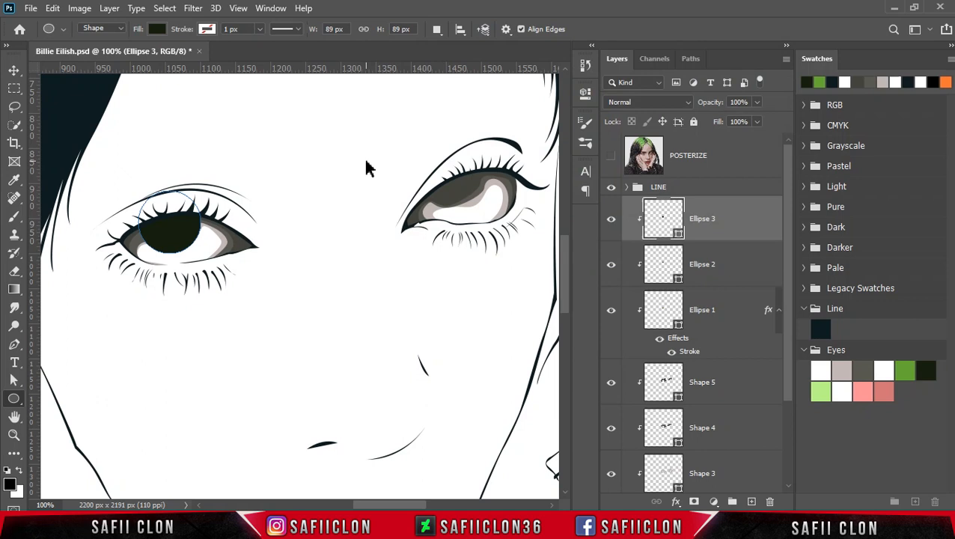
{"action": "key", "text": "ctrl+t"}
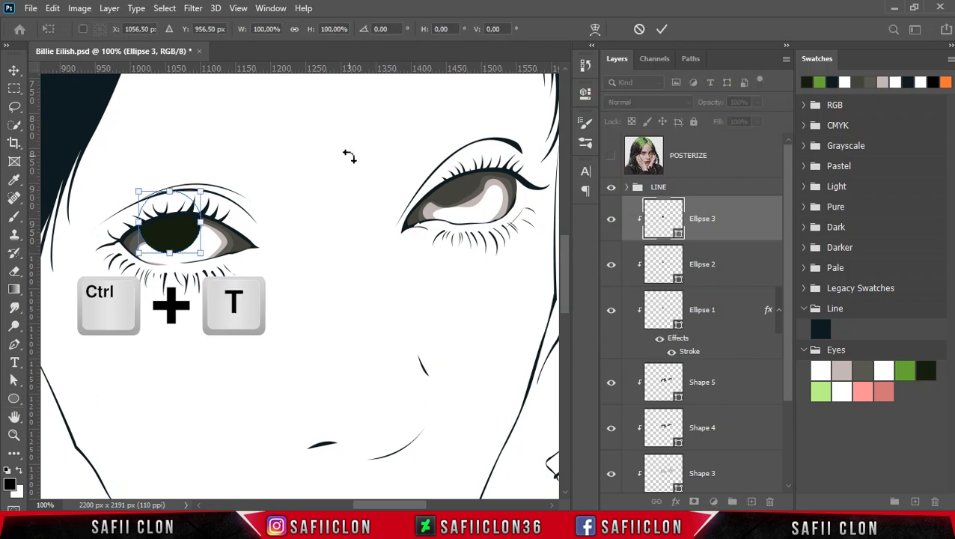
{"action": "key", "text": "ctrl+plus"}
{"action": "left_click_drag", "start_coordinate": [402, 507], "coordinate": [379, 503]}
{"action": "scroll", "coordinate": [360, 362], "scroll_direction": "up", "scroll_amount": 3}
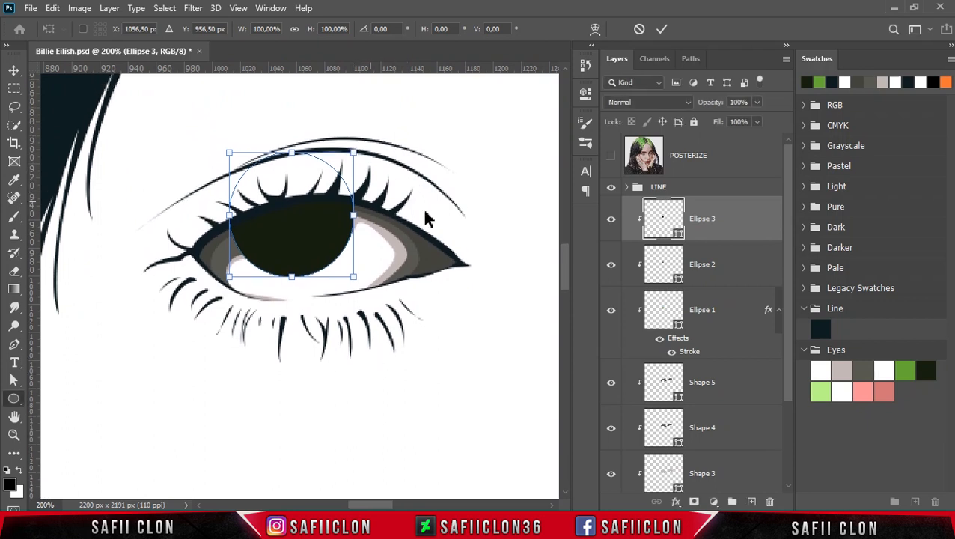
{"action": "left_click", "coordinate": [663, 29]}
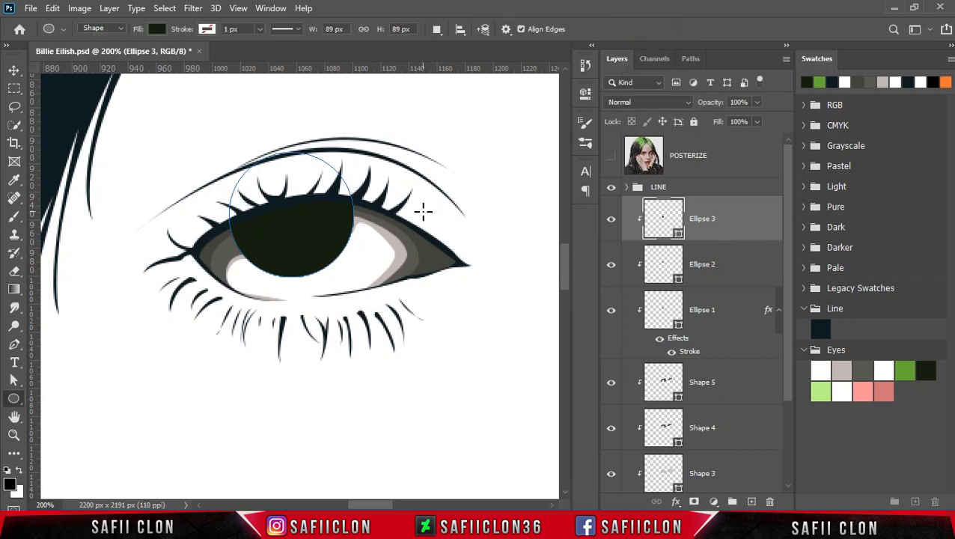
Step: Add a layer mask to the Ellipse 3 layer
{"action": "left_click", "coordinate": [731, 220]}
{"action": "left_click", "coordinate": [695, 502]}
{"action": "left_click", "coordinate": [711, 216]}
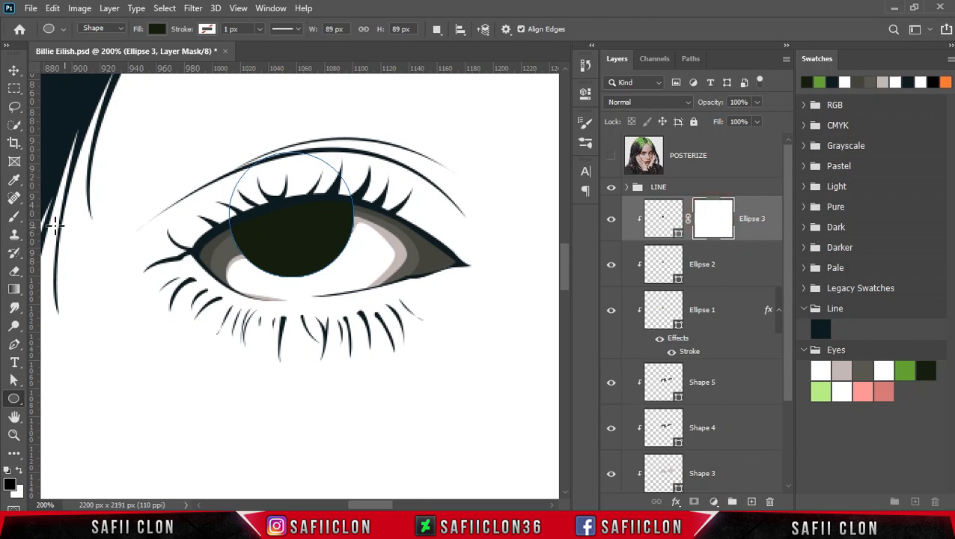
Step: Switch to the Brush tool and set a soft brush of 139 px at 6% opacity
{"action": "left_click_drag", "start_coordinate": [14, 216], "coordinate": [75, 228]}
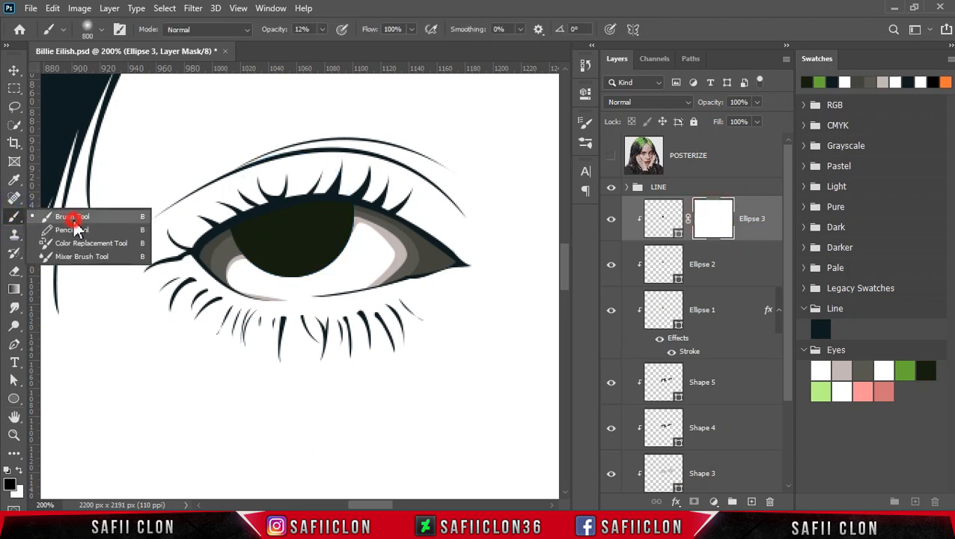
{"action": "left_click", "coordinate": [74, 223]}
{"action": "left_click", "coordinate": [104, 30]}
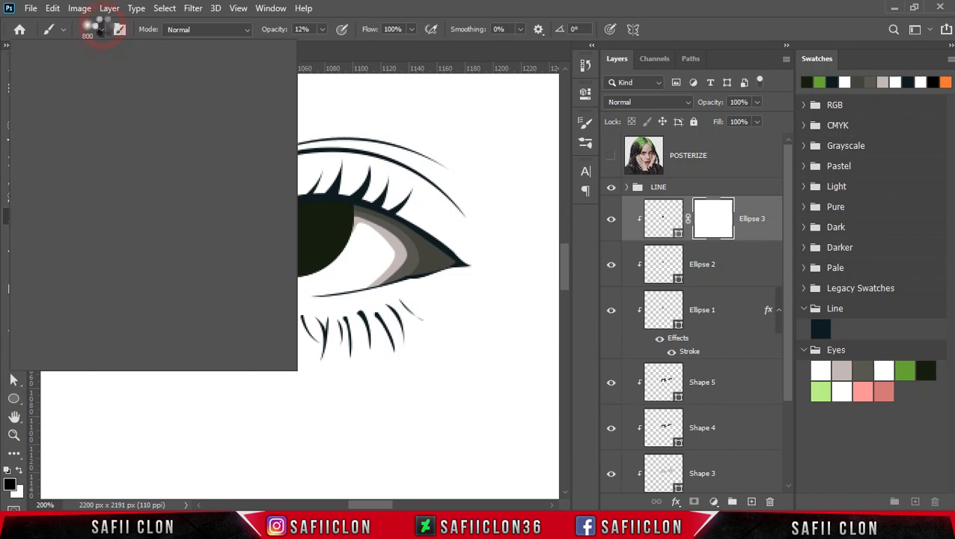
{"action": "left_click_drag", "start_coordinate": [158, 74], "coordinate": [138, 76]}
{"action": "left_click", "coordinate": [104, 30]}
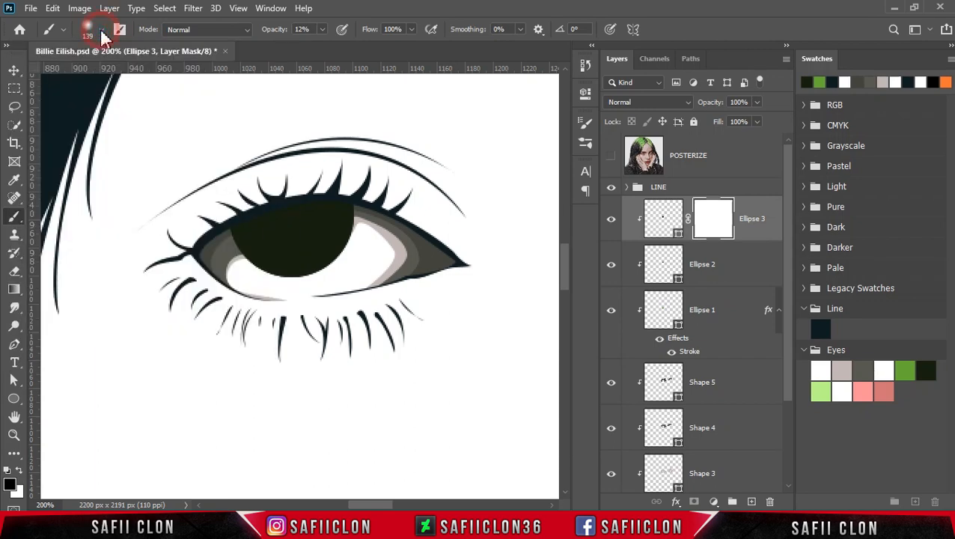
{"action": "left_click", "coordinate": [323, 31]}
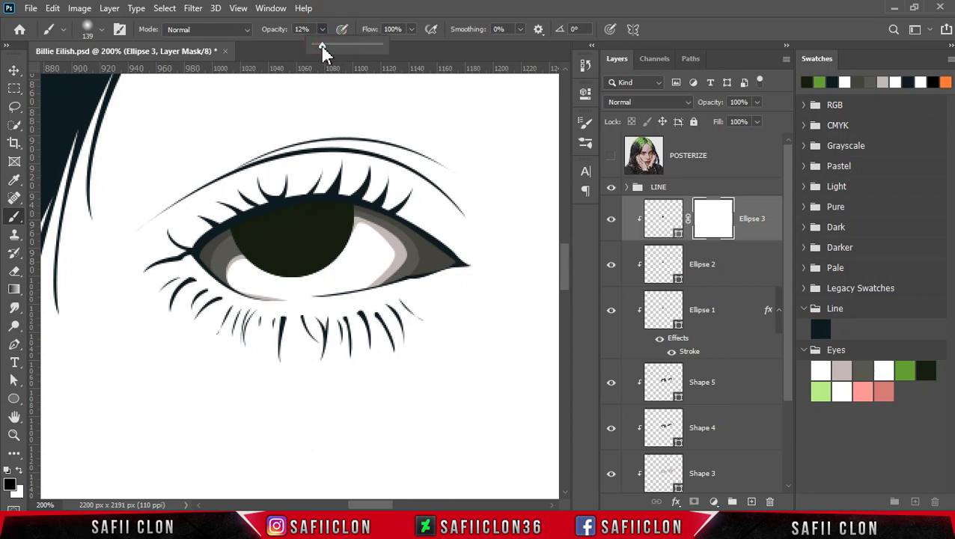
{"action": "left_click_drag", "start_coordinate": [321, 44], "coordinate": [319, 44]}
{"action": "left_click", "coordinate": [323, 31]}
Step: Reduce the brush to 30 px and paint black on Ellipse 3's mask over the lower iris at 6% and 3% opacity
{"action": "key", "text": "bracketleft"}
{"action": "key", "text": "bracketleft"}
{"action": "key", "text": "bracketleft"}
{"action": "key", "text": "bracketleft"}
{"action": "key", "text": "bracketleft"}
{"action": "key", "text": "bracketleft"}
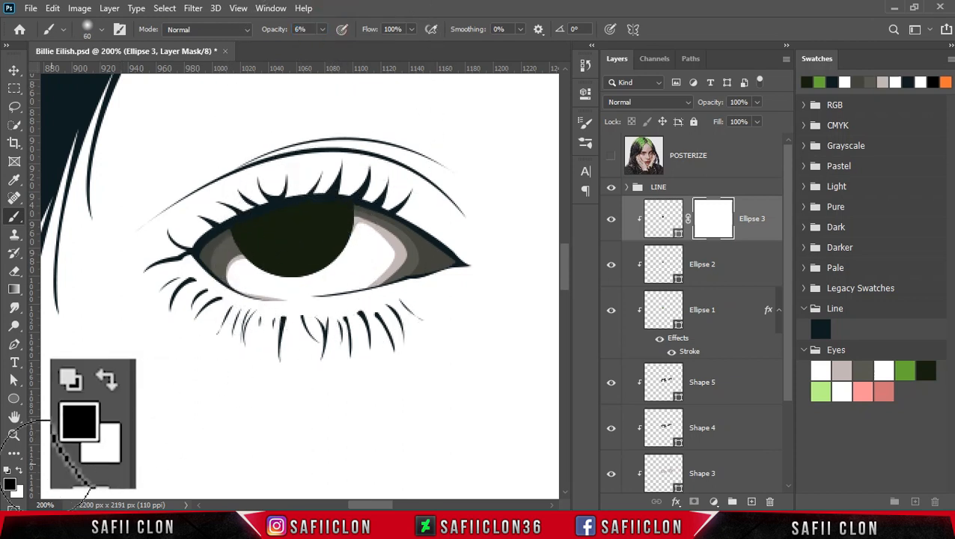
{"action": "key", "text": "bracketleft"}
{"action": "key", "text": "bracketleft"}
{"action": "key", "text": "bracketleft"}
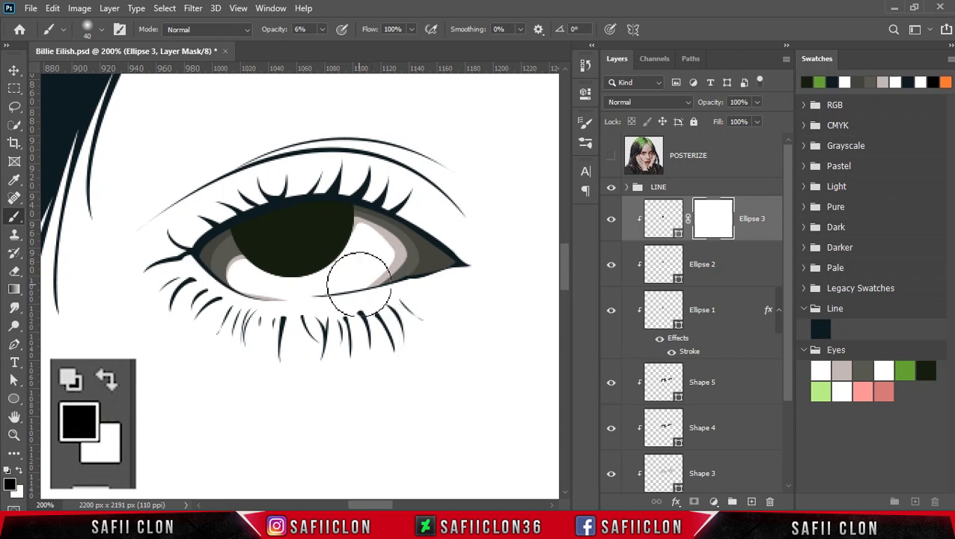
{"action": "mouse_move", "coordinate": [345, 245]}
{"action": "left_mouse_down"}
{"action": "mouse_move", "coordinate": [330, 219]}
{"action": "mouse_move", "coordinate": [309, 260]}
{"action": "mouse_move", "coordinate": [334, 241]}
{"action": "mouse_move", "coordinate": [324, 253]}
{"action": "left_mouse_up"}
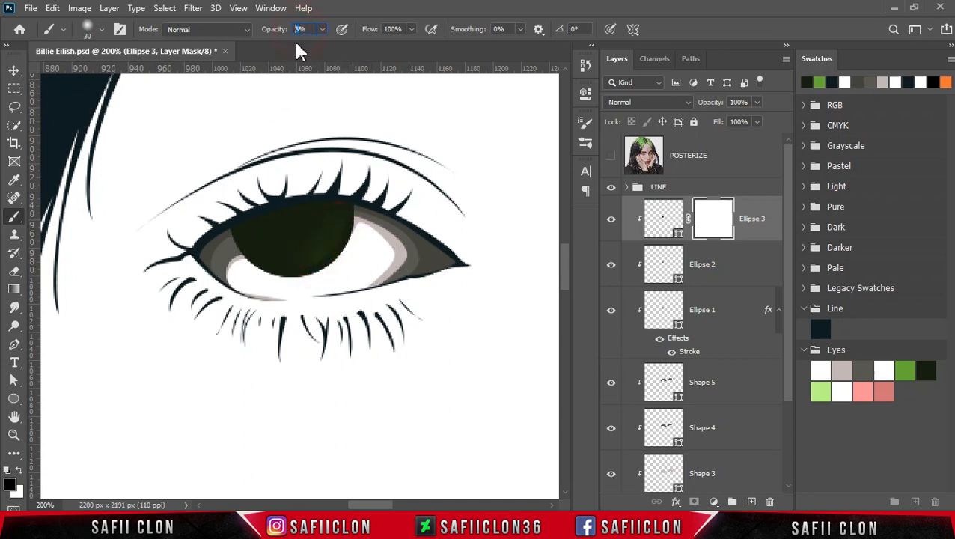
{"action": "left_click", "coordinate": [322, 29]}
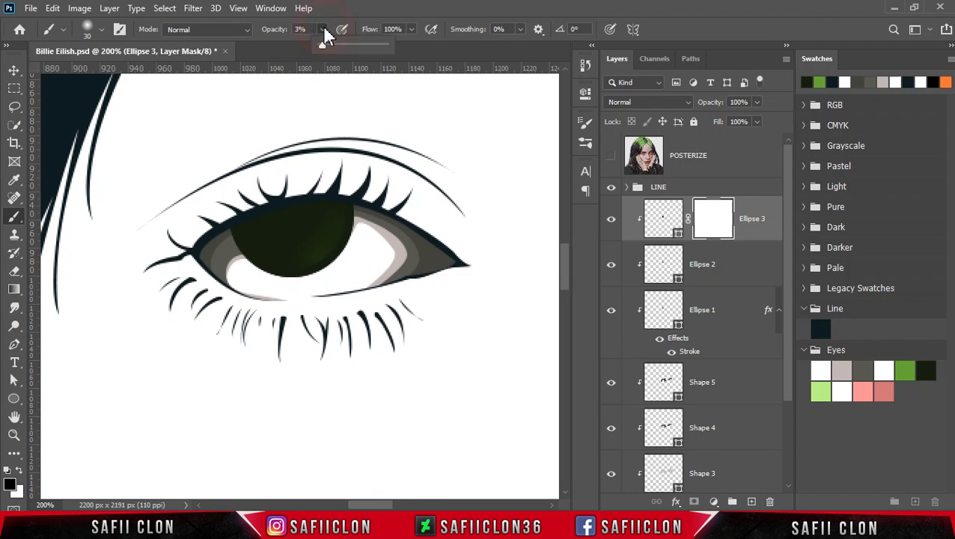
{"action": "mouse_move", "coordinate": [312, 262]}
{"action": "left_mouse_down"}
{"action": "mouse_move", "coordinate": [262, 257]}
{"action": "mouse_move", "coordinate": [327, 239]}
{"action": "mouse_move", "coordinate": [283, 258]}
{"action": "mouse_move", "coordinate": [276, 234]}
{"action": "mouse_move", "coordinate": [261, 244]}
{"action": "mouse_move", "coordinate": [297, 258]}
{"action": "mouse_move", "coordinate": [267, 249]}
{"action": "mouse_move", "coordinate": [304, 254]}
{"action": "mouse_move", "coordinate": [338, 214]}
{"action": "mouse_move", "coordinate": [323, 242]}
{"action": "mouse_move", "coordinate": [264, 244]}
{"action": "mouse_move", "coordinate": [277, 254]}
{"action": "mouse_move", "coordinate": [336, 228]}
{"action": "mouse_move", "coordinate": [270, 249]}
{"action": "mouse_move", "coordinate": [325, 245]}
{"action": "mouse_move", "coordinate": [265, 251]}
{"action": "mouse_move", "coordinate": [336, 235]}
{"action": "mouse_move", "coordinate": [264, 248]}
{"action": "mouse_move", "coordinate": [335, 242]}
{"action": "mouse_move", "coordinate": [294, 253]}
{"action": "mouse_move", "coordinate": [276, 246]}
{"action": "mouse_move", "coordinate": [324, 235]}
{"action": "left_mouse_up"}
Step: Continue painting Ellipse 3's mask with a 15 px brush at 9% opacity to reveal bright green around the pupil
{"action": "key", "text": "bracketleft"}
{"action": "key", "text": "bracketleft"}
{"action": "key", "text": "bracketleft"}
{"action": "key", "text": "bracketleft"}
{"action": "left_click", "coordinate": [323, 30]}
{"action": "left_click_drag", "start_coordinate": [323, 46], "coordinate": [328, 47]}
{"action": "left_click", "coordinate": [317, 247]}
{"action": "key", "text": "bracketright"}
{"action": "key", "text": "bracketright"}
{"action": "mouse_move", "coordinate": [317, 247]}
{"action": "left_mouse_down"}
{"action": "mouse_move", "coordinate": [260, 240]}
{"action": "mouse_move", "coordinate": [300, 253]}
{"action": "mouse_move", "coordinate": [323, 191]}
{"action": "mouse_move", "coordinate": [284, 255]}
{"action": "mouse_move", "coordinate": [332, 232]}
{"action": "mouse_move", "coordinate": [270, 250]}
{"action": "mouse_move", "coordinate": [354, 242]}
{"action": "mouse_move", "coordinate": [272, 253]}
{"action": "mouse_move", "coordinate": [327, 234]}
{"action": "mouse_move", "coordinate": [276, 255]}
{"action": "mouse_move", "coordinate": [318, 241]}
{"action": "left_mouse_up"}
{"action": "key", "text": "ctrl+minus"}
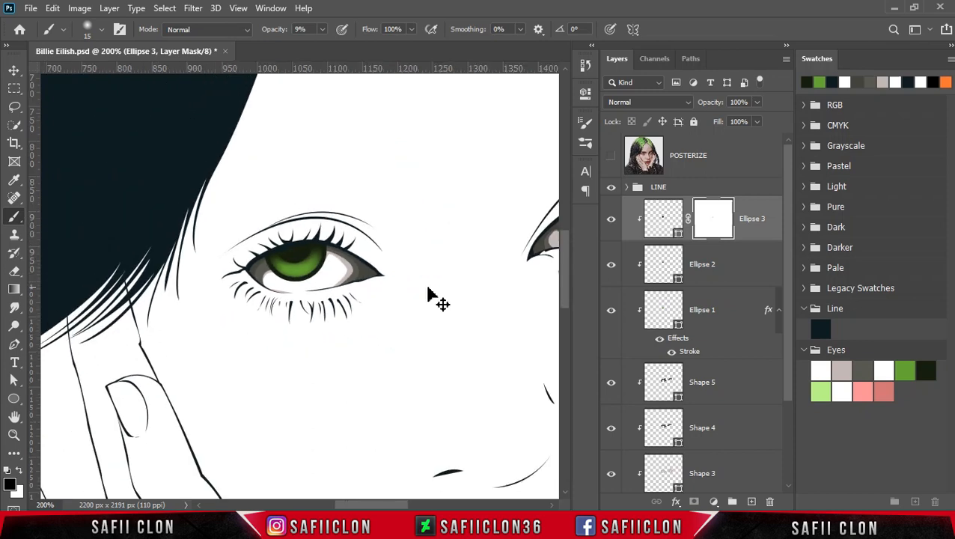
{"action": "key", "text": "ctrl+minus"}
{"action": "key", "text": "ctrl+plus"}
{"action": "key", "text": "ctrl+plus"}
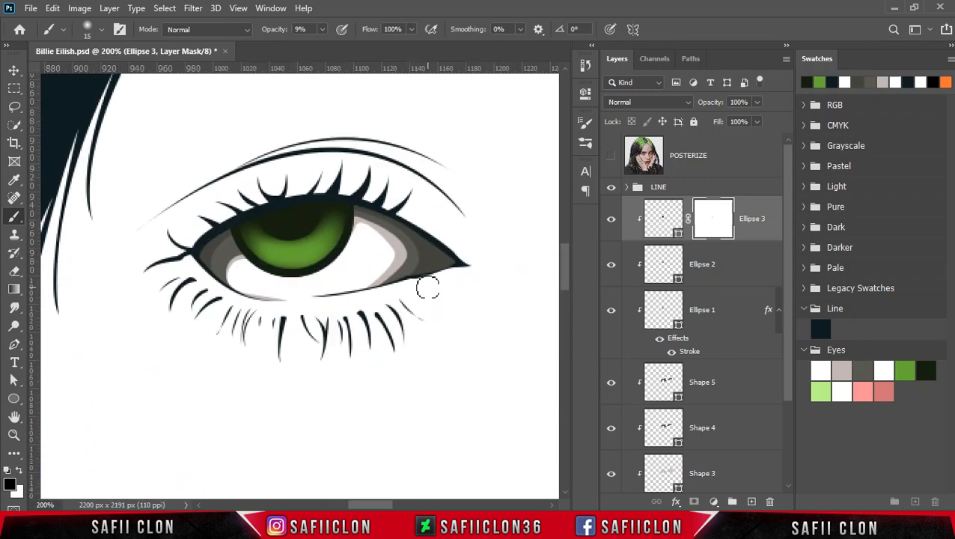
Step: Add a second Stroke effect to Ellipse 1's layer style and set the lower stroke's color to white
{"action": "left_click", "coordinate": [735, 314]}
{"action": "right_click", "coordinate": [735, 311]}
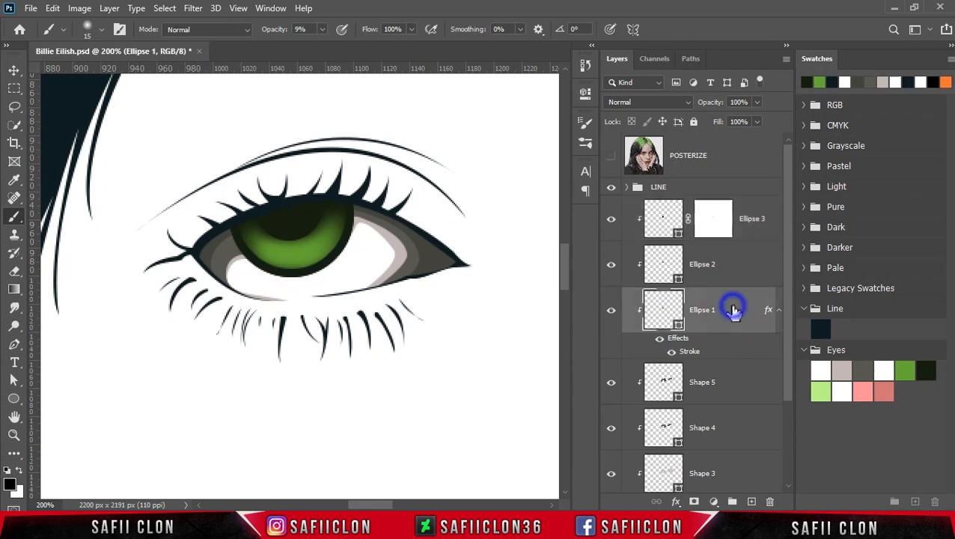
{"action": "left_click", "coordinate": [774, 22]}
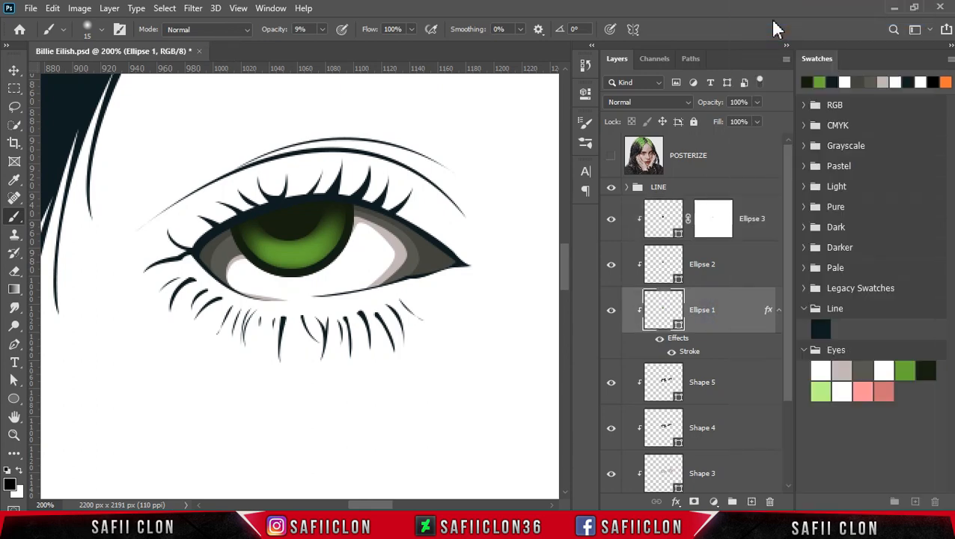
{"action": "left_click_drag", "start_coordinate": [555, 118], "coordinate": [653, 60]}
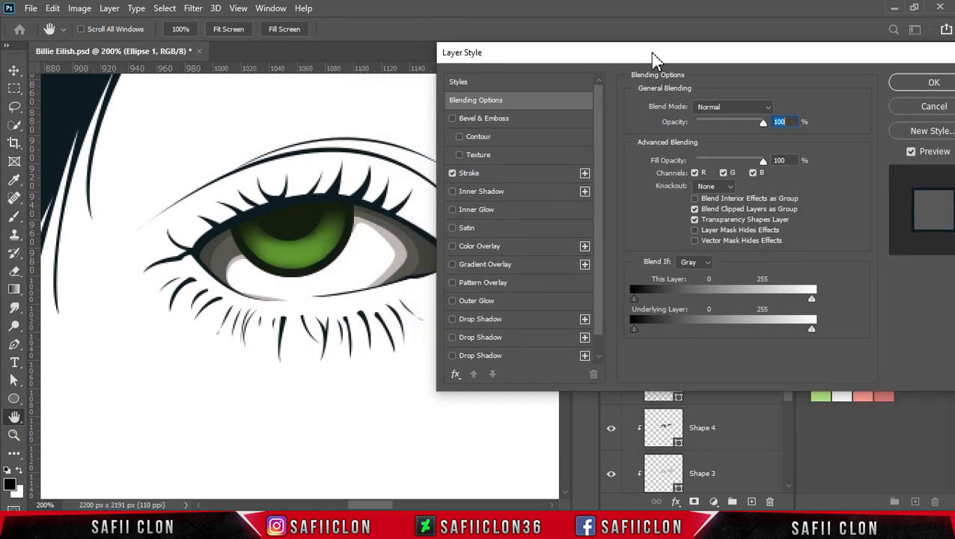
{"action": "left_click", "coordinate": [585, 174]}
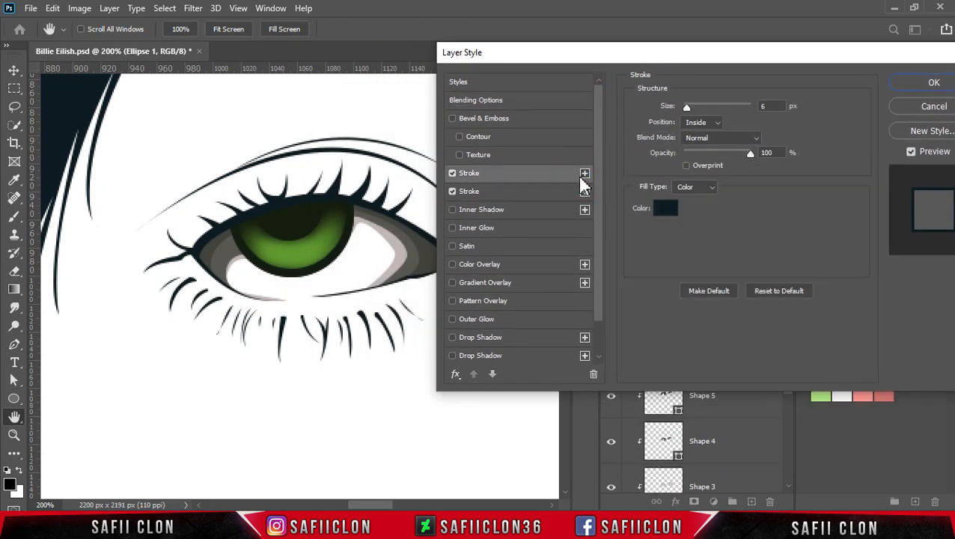
{"action": "left_click", "coordinate": [530, 192]}
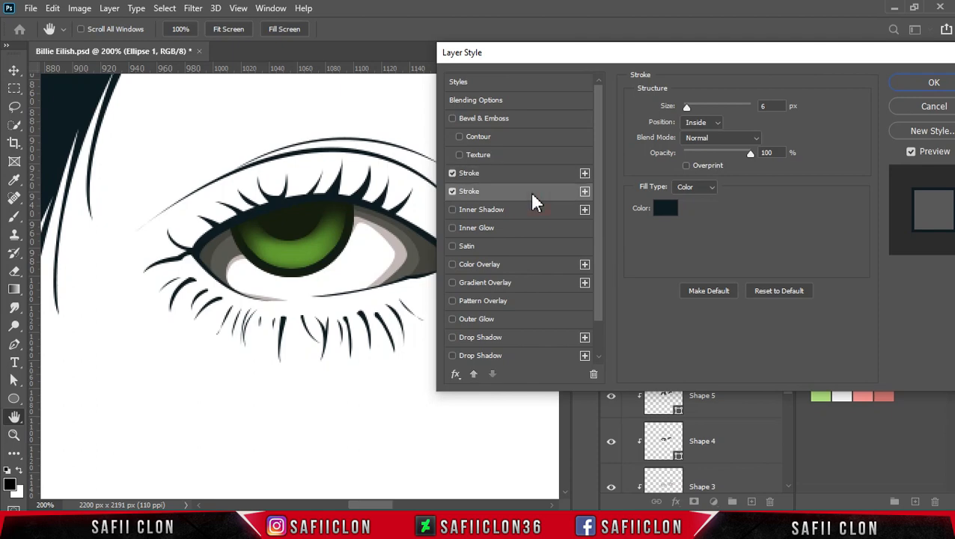
{"action": "left_click", "coordinate": [667, 215]}
{"action": "left_click_drag", "start_coordinate": [475, 158], "coordinate": [413, 87]}
{"action": "left_click", "coordinate": [725, 84]}
Step: Set the white stroke's size to 9 px and apply Ellipse 1's layer style
{"action": "left_click_drag", "start_coordinate": [689, 107], "coordinate": [693, 111]}
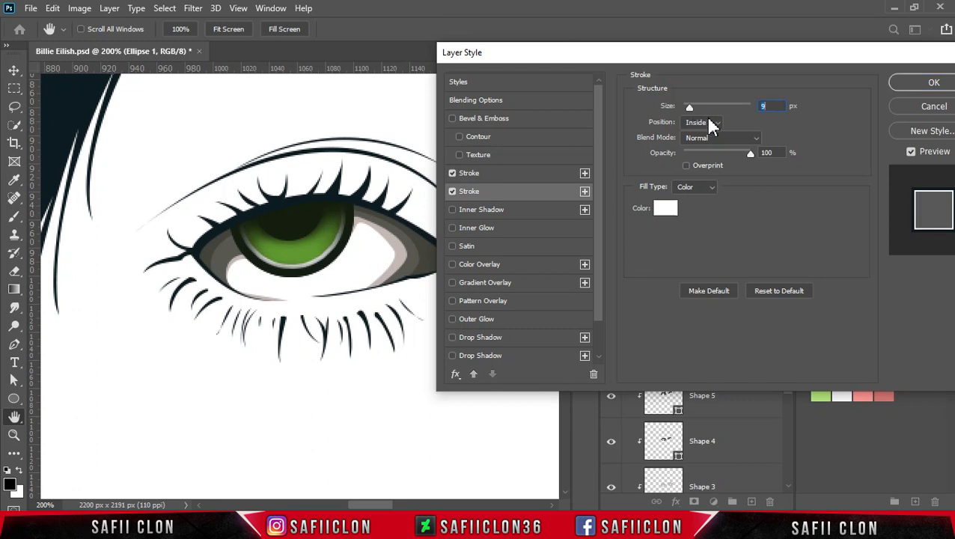
{"action": "left_click", "coordinate": [761, 107]}
{"action": "type", "text": "5"}
{"action": "double_click", "coordinate": [769, 105]}
{"action": "type", "text": "9"}
{"action": "left_click_drag", "start_coordinate": [863, 60], "coordinate": [759, 70]}
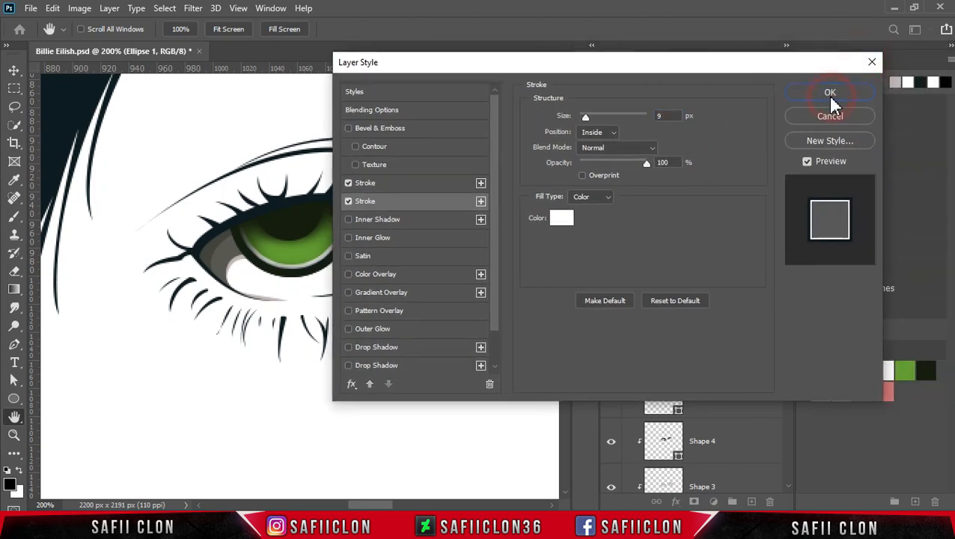
{"action": "left_click", "coordinate": [829, 95]}
Step: Examine the shaded green iris against the whole face and up close
{"action": "key", "text": "ctrl+minus"}
{"action": "key", "text": "ctrl+minus"}
{"action": "key", "text": "ctrl+minus"}
{"action": "key", "text": "ctrl+minus"}
{"action": "key", "text": "ctrl+minus"}
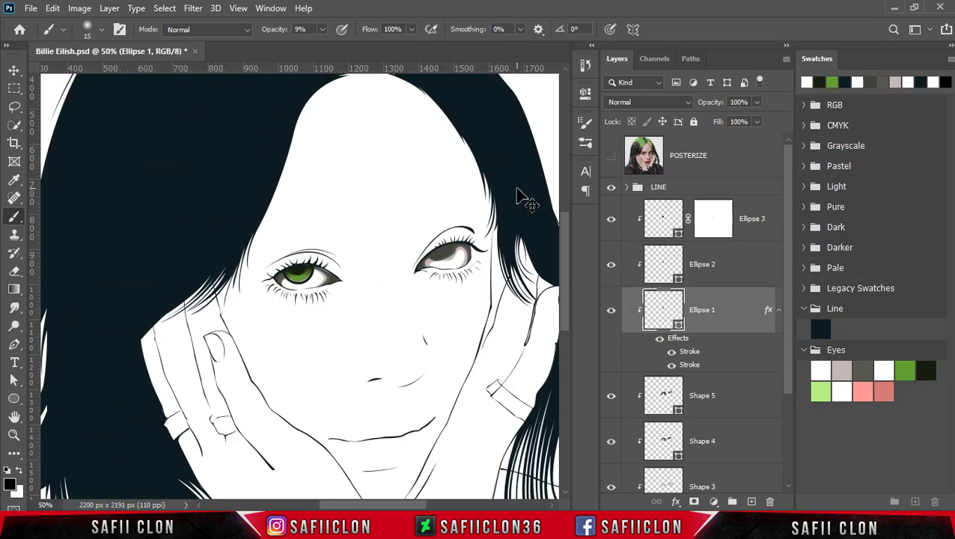
{"action": "key", "text": "ctrl+plus"}
{"action": "key", "text": "ctrl+plus"}
{"action": "key", "text": "ctrl+plus"}
{"action": "key", "text": "ctrl+plus"}
{"action": "key", "text": "ctrl+plus"}
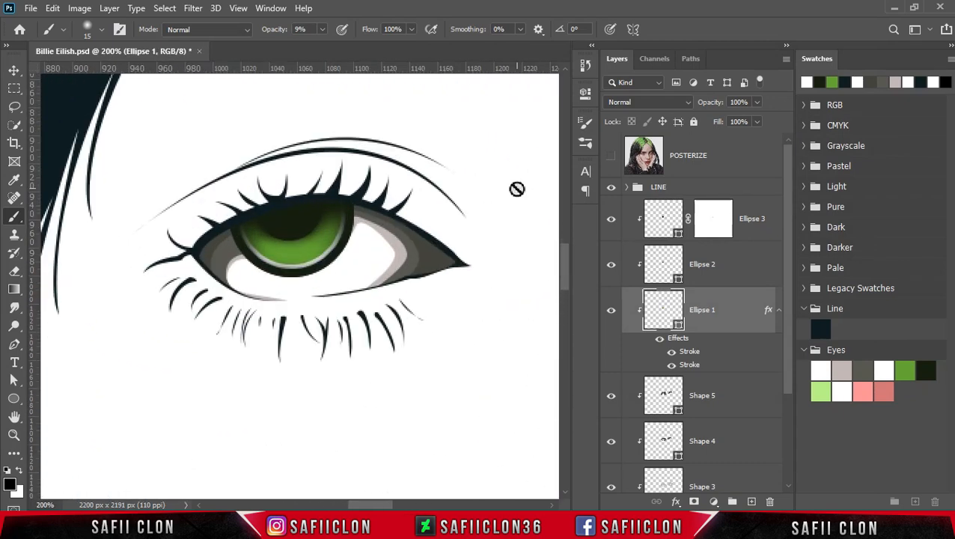
Step: Draw a small highlight about 12 by 7 px over the pupil as a Pen tool shape above Ellipse 3, tracing the POSTERIZE reference
{"action": "left_click", "coordinate": [752, 215]}
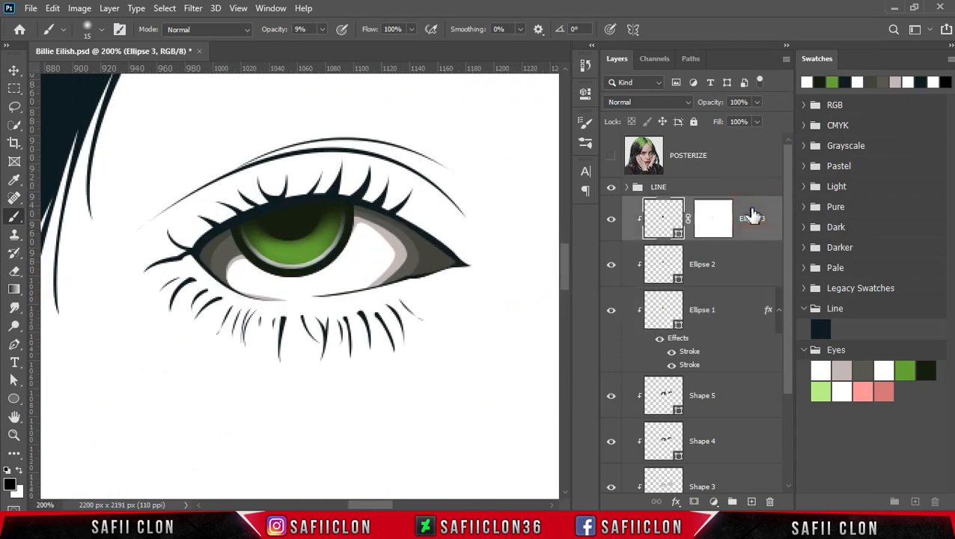
{"action": "left_click", "coordinate": [14, 346]}
{"action": "left_click", "coordinate": [57, 343]}
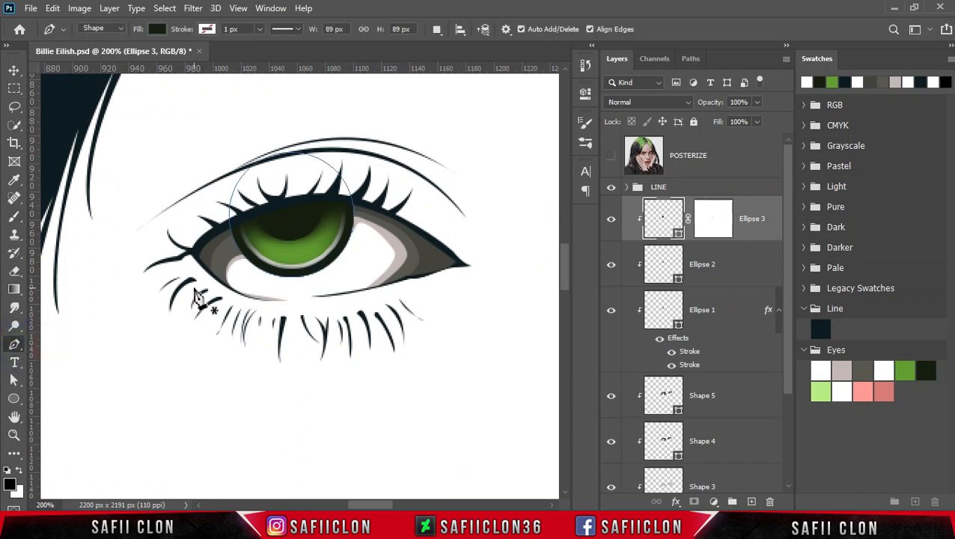
{"action": "left_click", "coordinate": [119, 29]}
{"action": "left_click", "coordinate": [112, 36]}
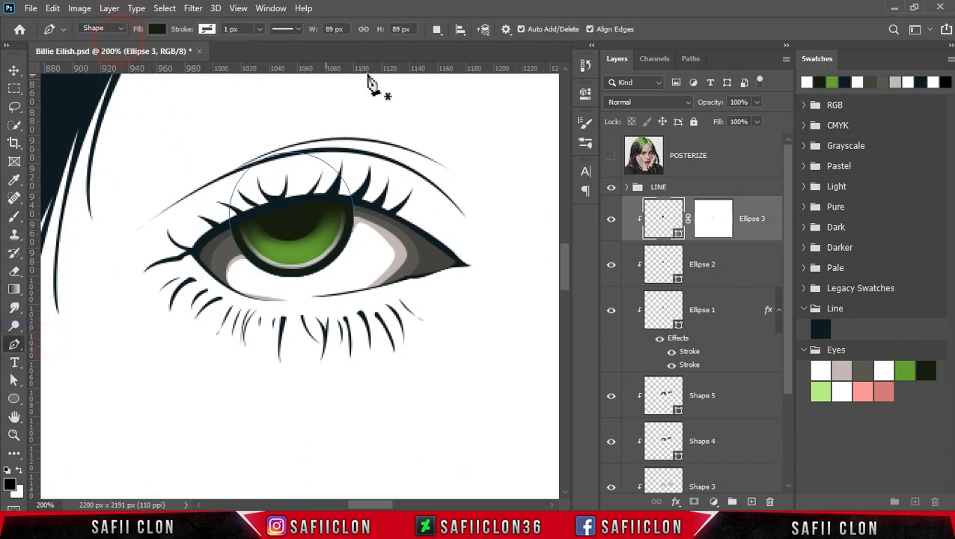
{"action": "left_click", "coordinate": [437, 29]}
{"action": "left_click", "coordinate": [453, 43]}
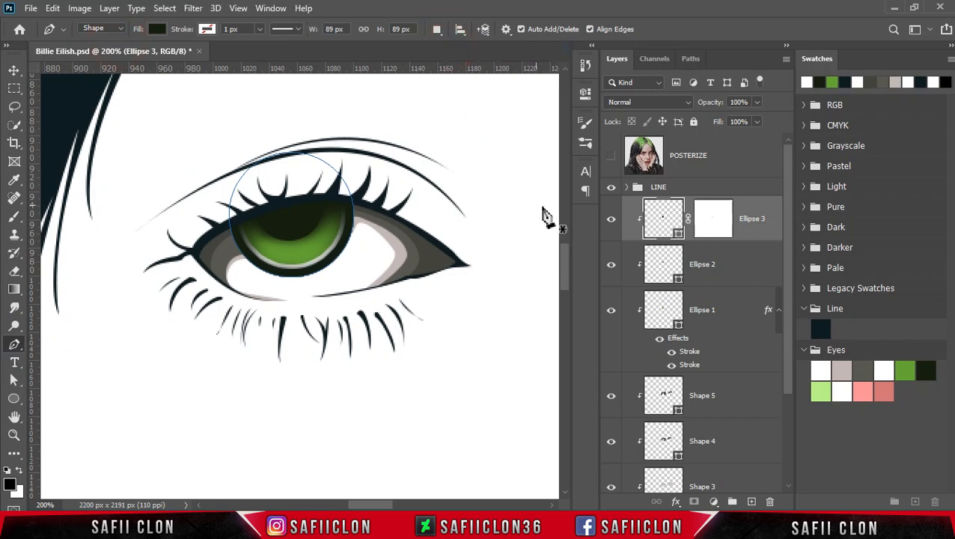
{"action": "left_click", "coordinate": [612, 157]}
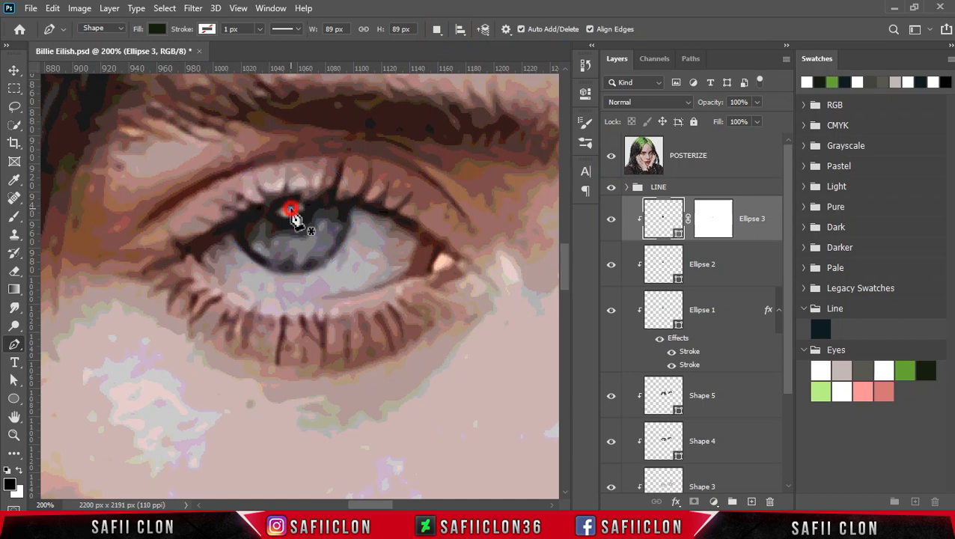
{"action": "left_click", "coordinate": [293, 213]}
{"action": "left_click", "coordinate": [279, 215]}
{"action": "left_click", "coordinate": [295, 214]}
{"action": "left_click", "coordinate": [295, 213]}
Step: Add a second small highlight beside the first one in Shape 6, using the Combine Shapes path operation
{"action": "left_click", "coordinate": [437, 29]}
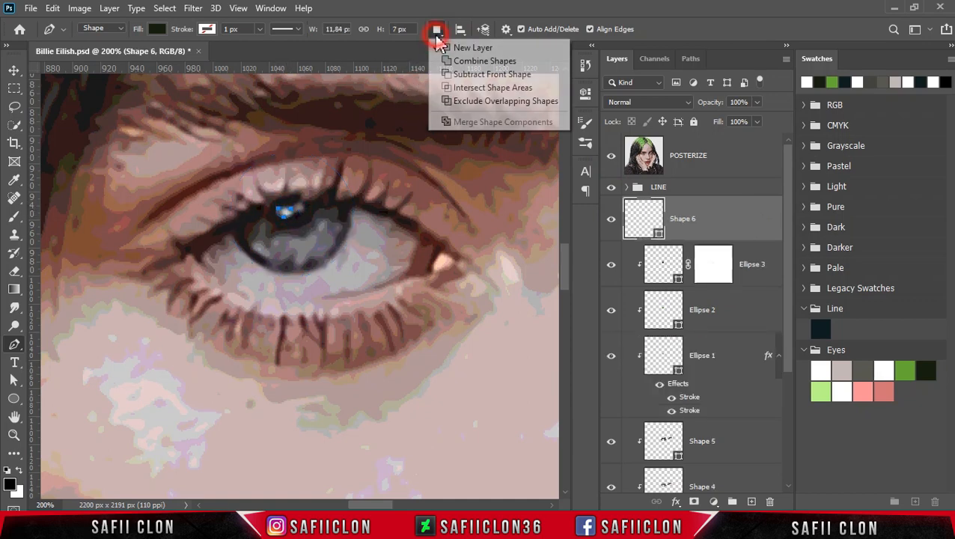
{"action": "left_click", "coordinate": [449, 61]}
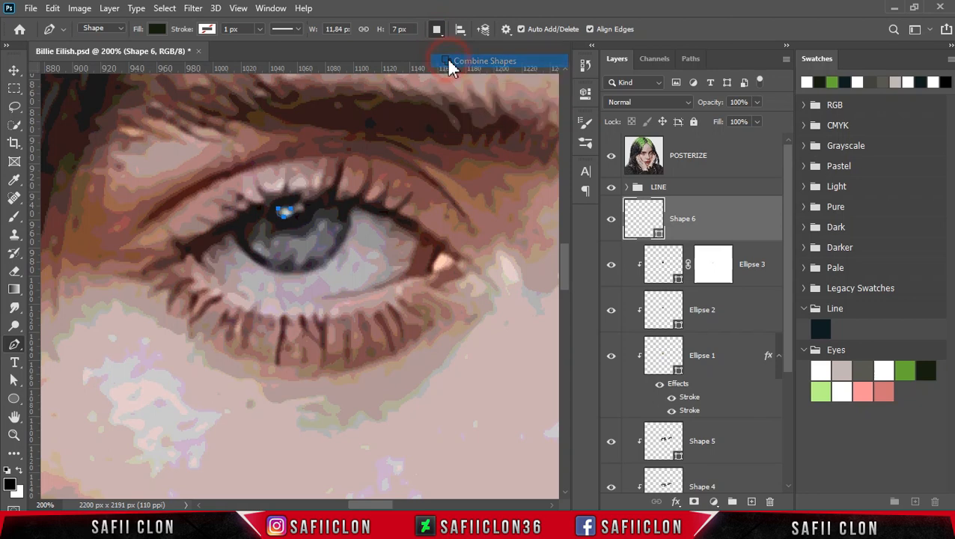
{"action": "left_click", "coordinate": [303, 210]}
{"action": "left_click", "coordinate": [302, 213]}
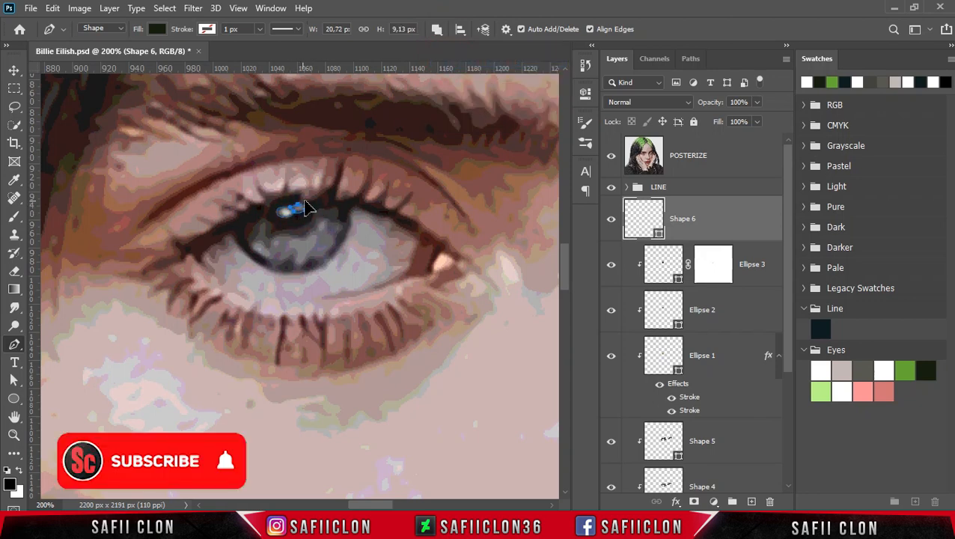
Step: Hide the POSTERIZE reference and set the fill of Shape 6 to white (#ffffff) from the Eyes swatches
{"action": "left_click", "coordinate": [610, 156]}
{"action": "left_click", "coordinate": [658, 234]}
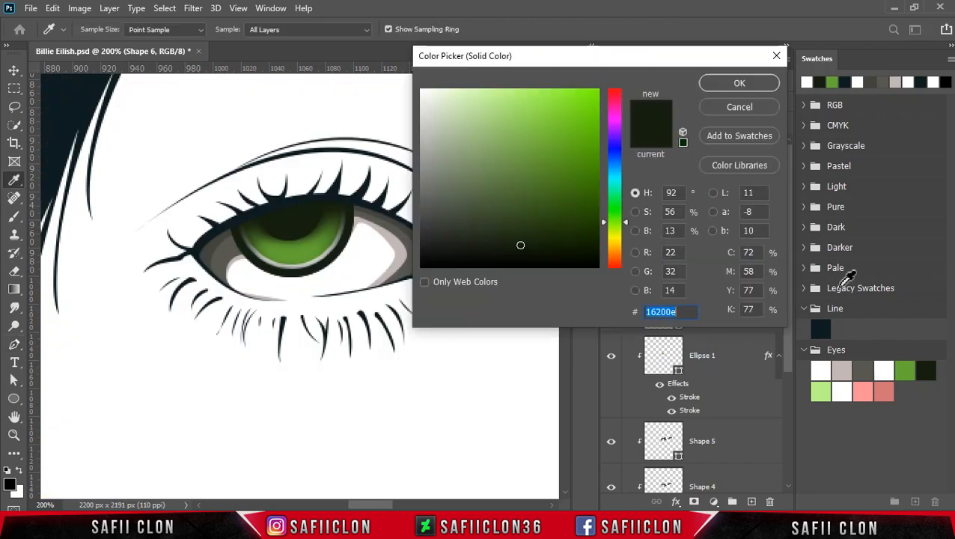
{"action": "left_click", "coordinate": [842, 392]}
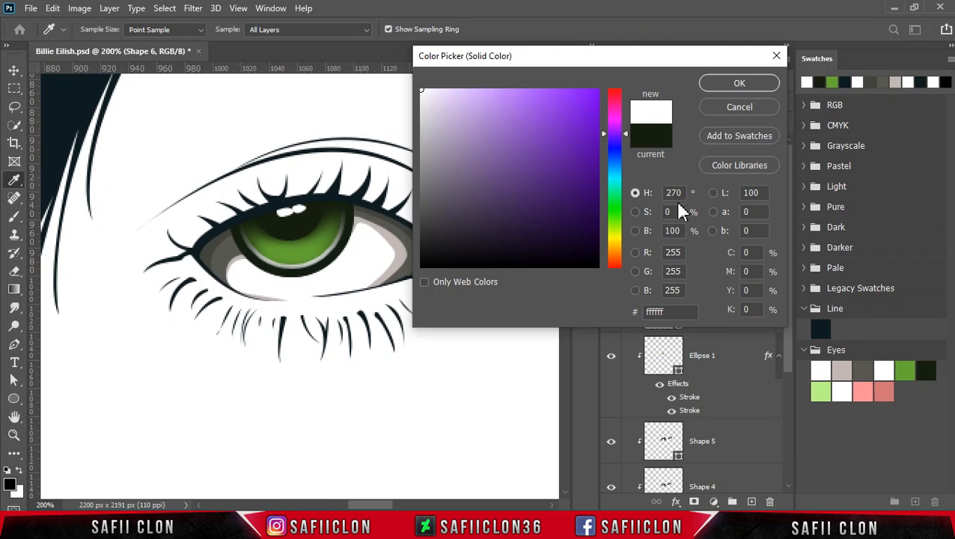
{"action": "left_click", "coordinate": [718, 86]}
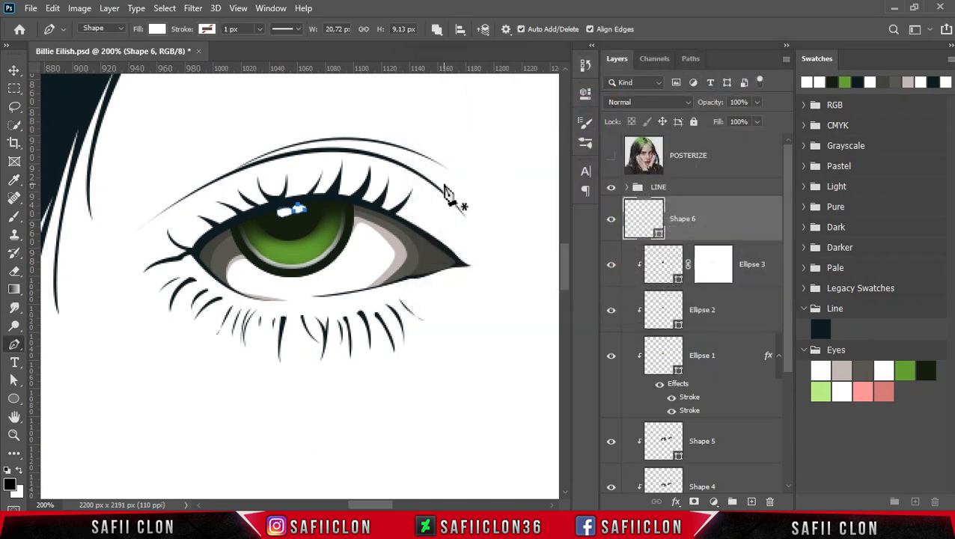
Step: Make Shape 6 a clipping mask and compare the eye with and without the pupil highlights
{"action": "right_click", "coordinate": [717, 220]}
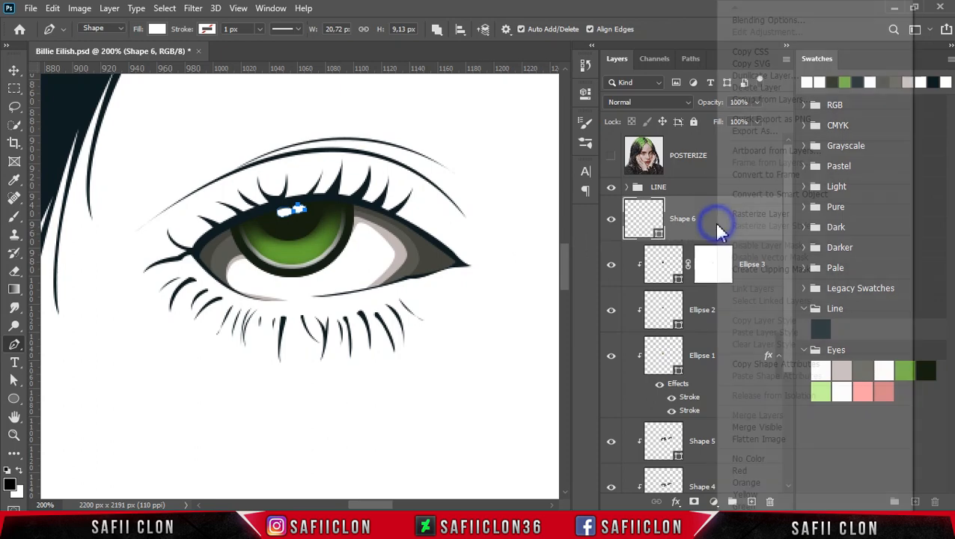
{"action": "left_click", "coordinate": [749, 268]}
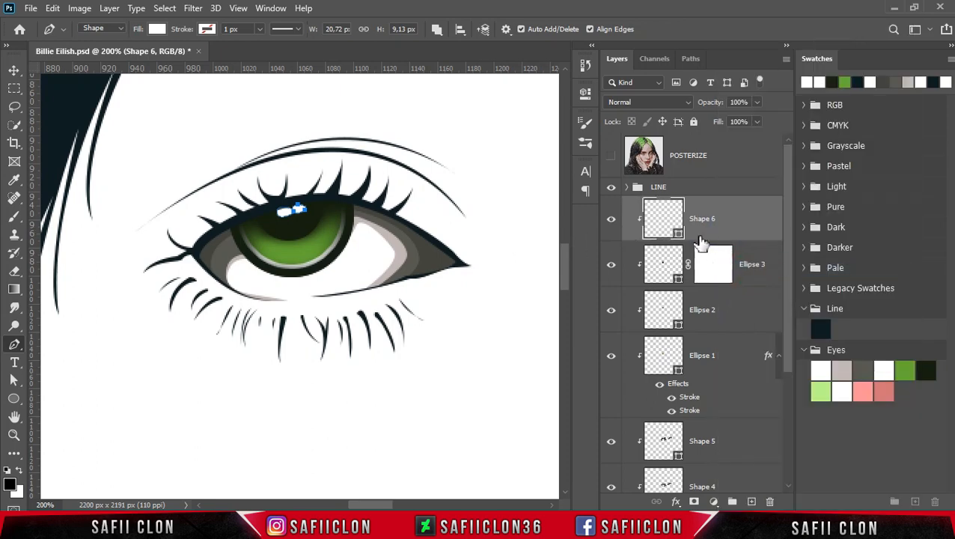
{"action": "left_click", "coordinate": [612, 220]}
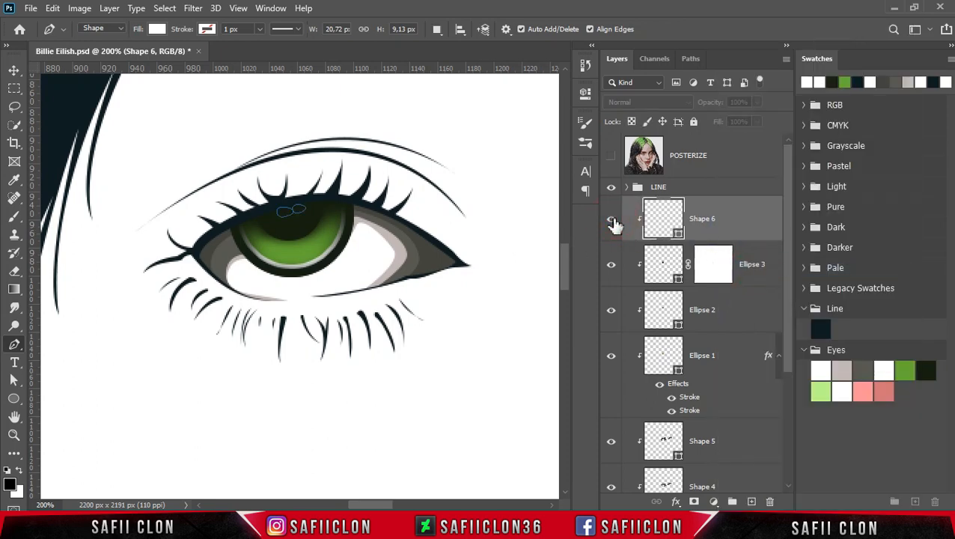
{"action": "left_click", "coordinate": [611, 220]}
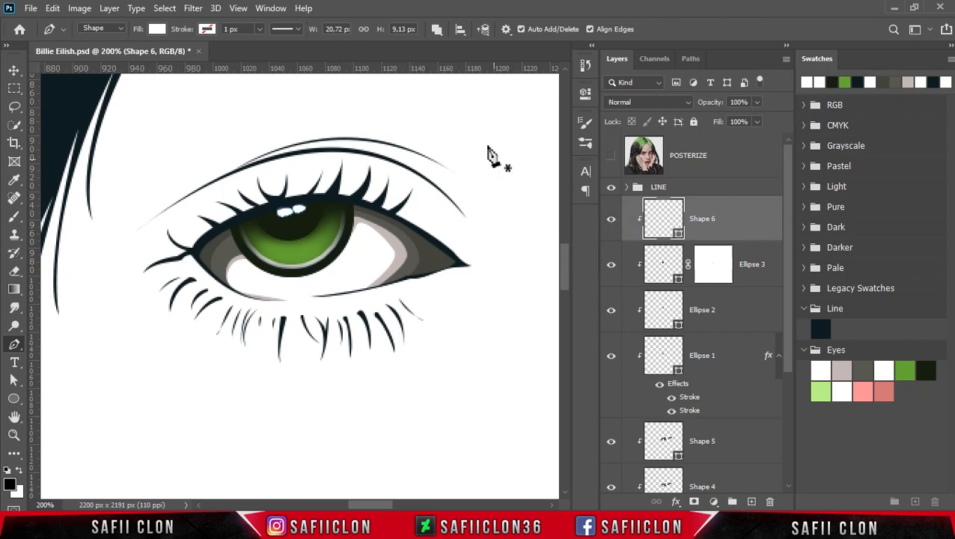
Step: Draw a teardrop streak about 5 by 11.5 px in the lower iris as a shape on its own new layer
{"action": "left_click", "coordinate": [437, 29]}
{"action": "left_click", "coordinate": [448, 49]}
{"action": "left_click", "coordinate": [612, 158]}
{"action": "left_click", "coordinate": [611, 158]}
{"action": "left_click", "coordinate": [281, 245]}
{"action": "left_click", "coordinate": [273, 257]}
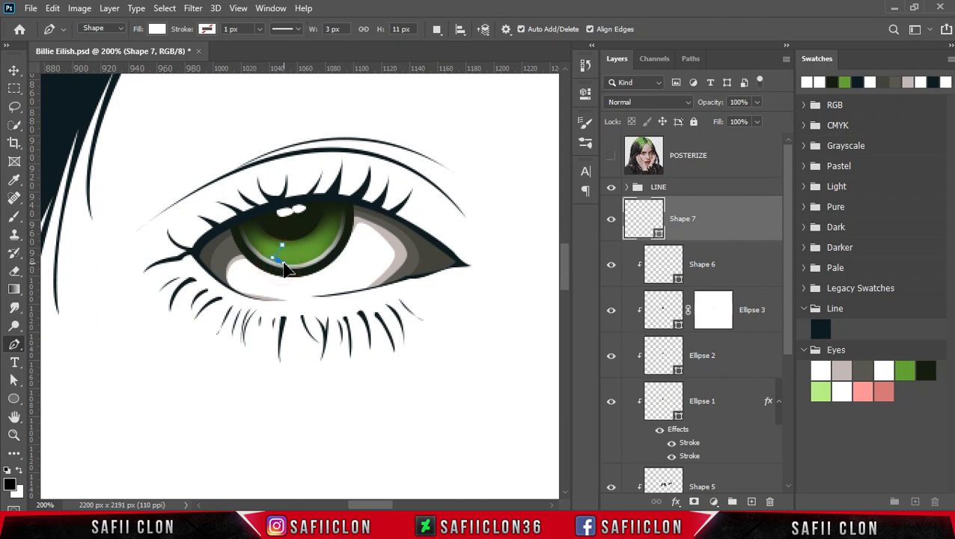
{"action": "left_click", "coordinate": [283, 246]}
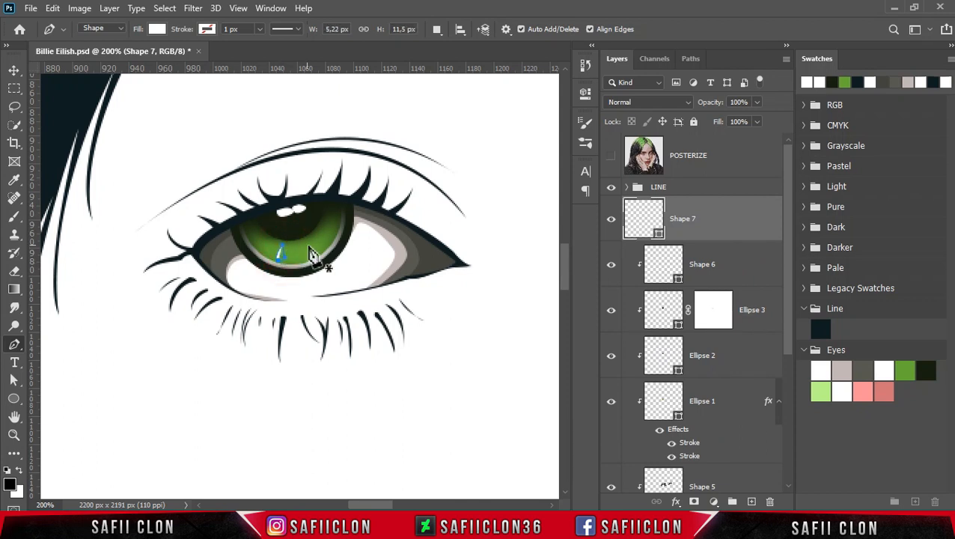
Step: Add five more teardrop streaks radiating around the pupil to Shape 7, using the Combine Shapes path operation
{"action": "left_click", "coordinate": [437, 29]}
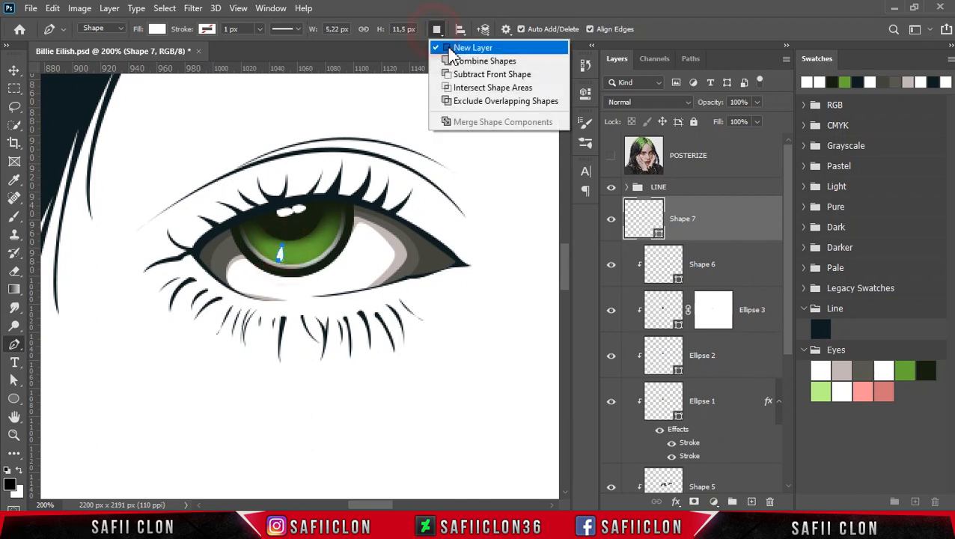
{"action": "left_click", "coordinate": [458, 61]}
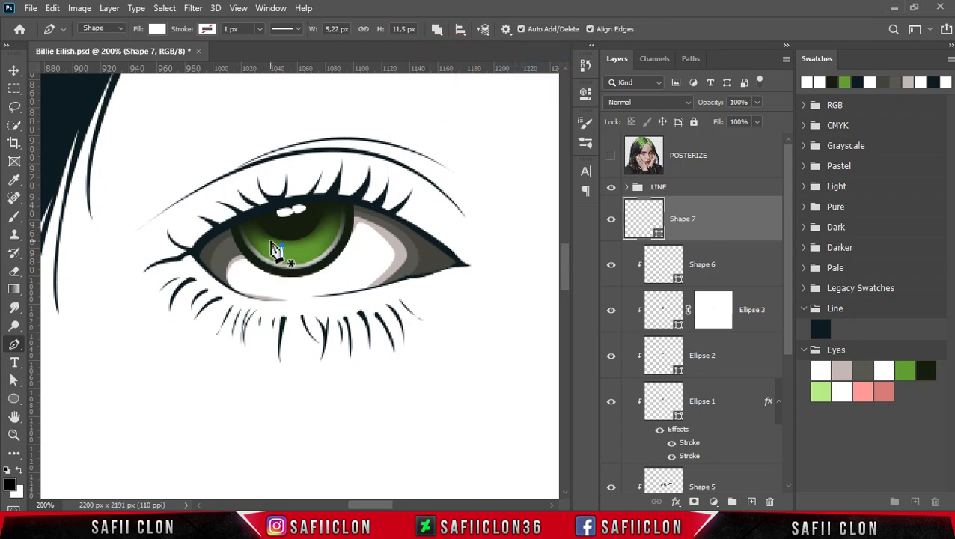
{"action": "left_click", "coordinate": [262, 255]}
{"action": "left_click", "coordinate": [277, 252]}
{"action": "left_click", "coordinate": [266, 241]}
{"action": "left_click", "coordinate": [244, 240]}
{"action": "left_click", "coordinate": [256, 239]}
{"action": "left_click", "coordinate": [298, 247]}
{"action": "left_click", "coordinate": [303, 262]}
{"action": "left_click", "coordinate": [298, 247]}
{"action": "left_click", "coordinate": [315, 252]}
{"action": "left_click", "coordinate": [323, 248]}
{"action": "left_click", "coordinate": [320, 229]}
{"action": "left_click", "coordinate": [337, 238]}
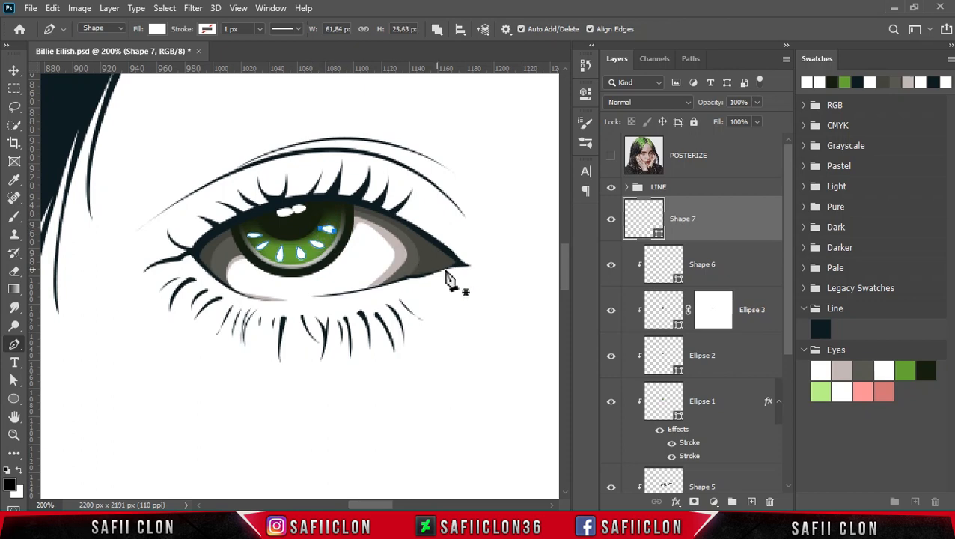
Step: Set the fill of Shape 7 to light green #befa8d, starting from the light green Eyes swatch
{"action": "double_click", "coordinate": [659, 235]}
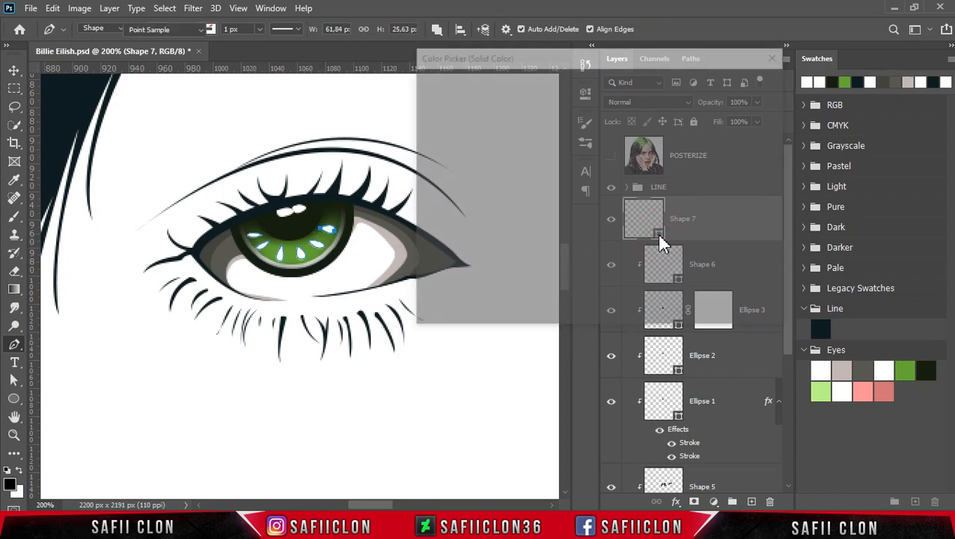
{"action": "left_click", "coordinate": [821, 390]}
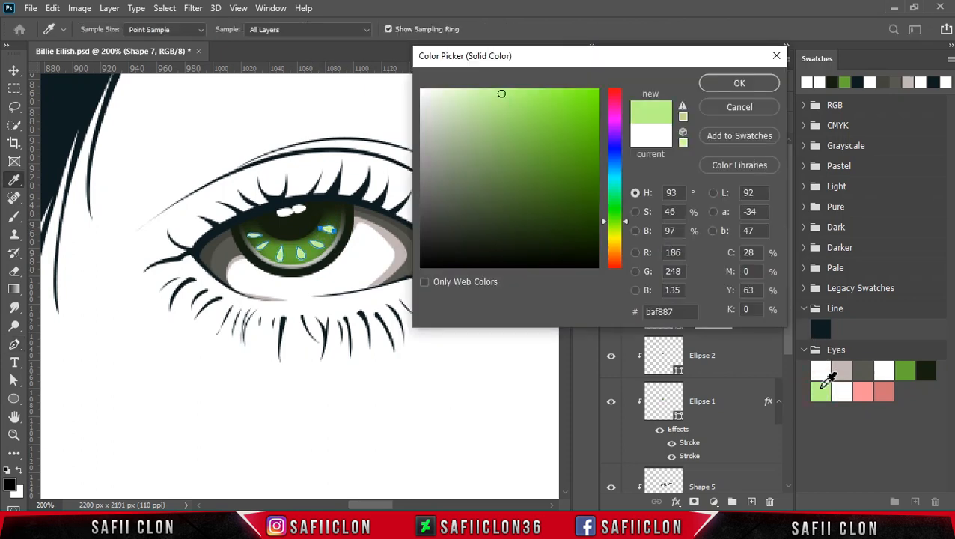
{"action": "left_click_drag", "start_coordinate": [500, 93], "coordinate": [494, 93]}
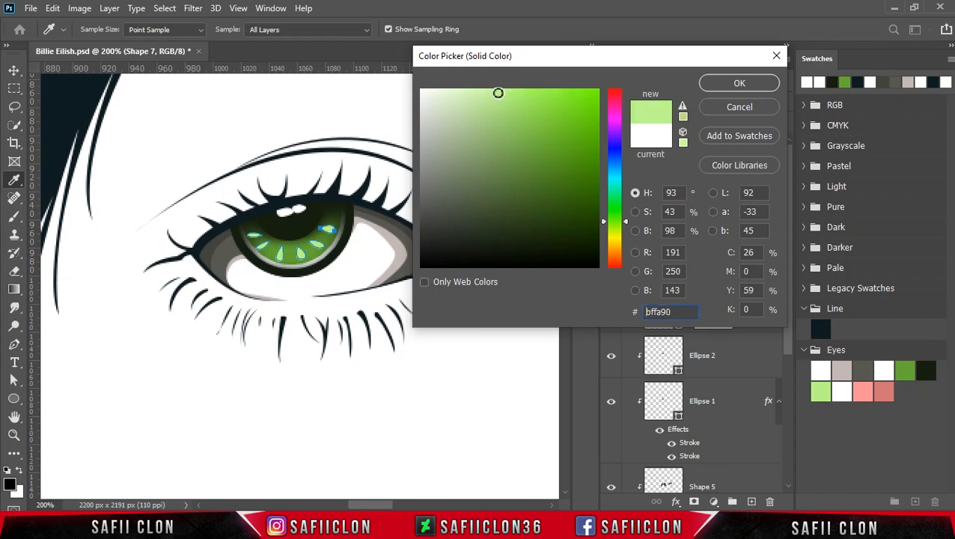
{"action": "left_click", "coordinate": [739, 84]}
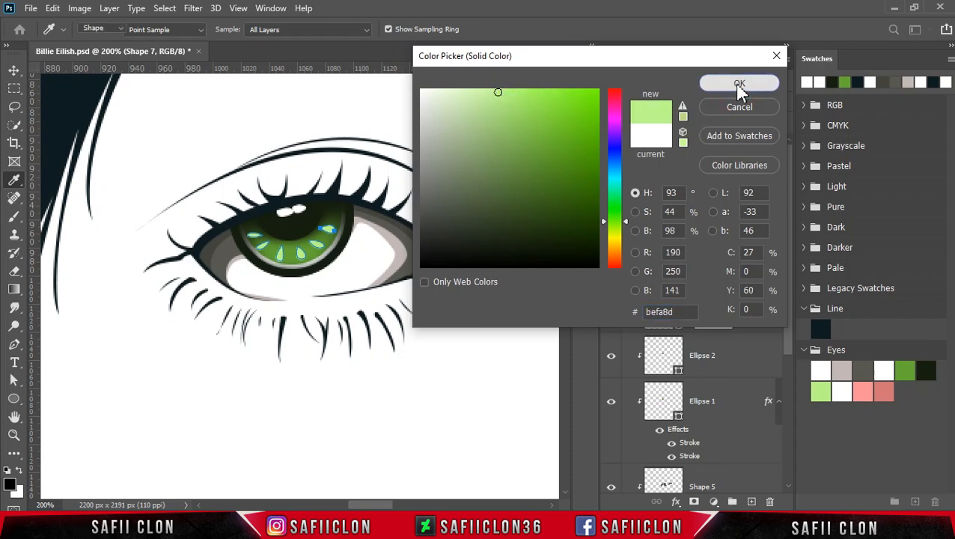
Step: Make Shape 7 a clipping mask and compare the iris with and without the streaks
{"action": "right_click", "coordinate": [728, 223]}
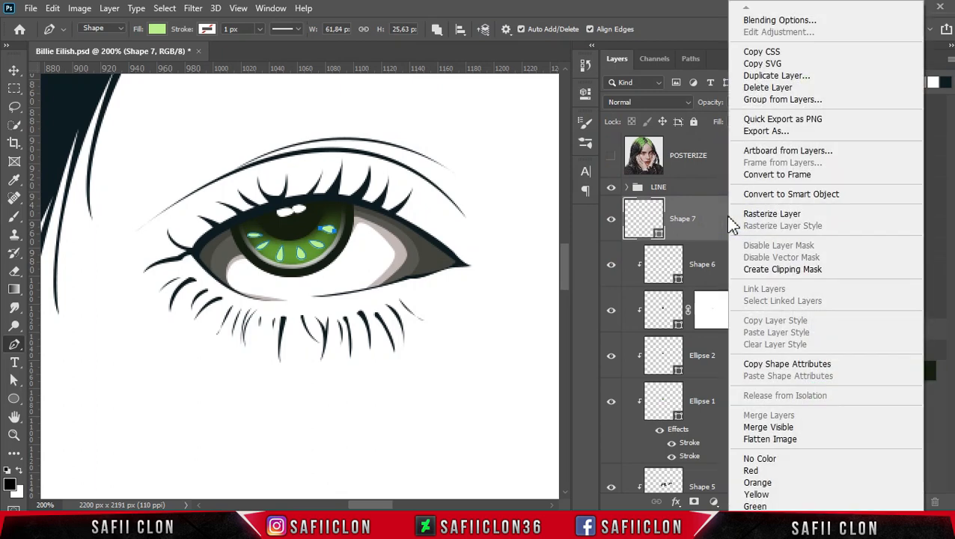
{"action": "left_click", "coordinate": [759, 271]}
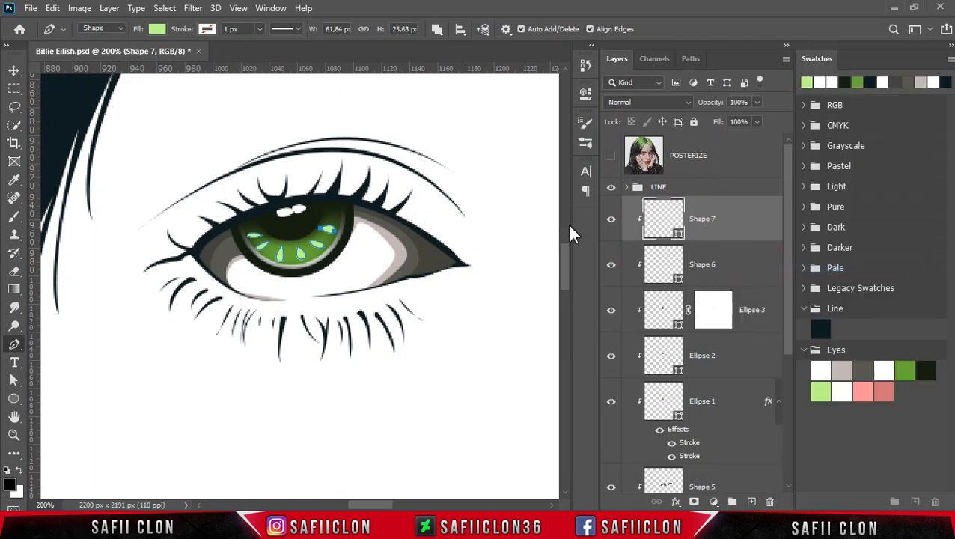
{"action": "left_click", "coordinate": [611, 226]}
{"action": "left_click", "coordinate": [612, 224]}
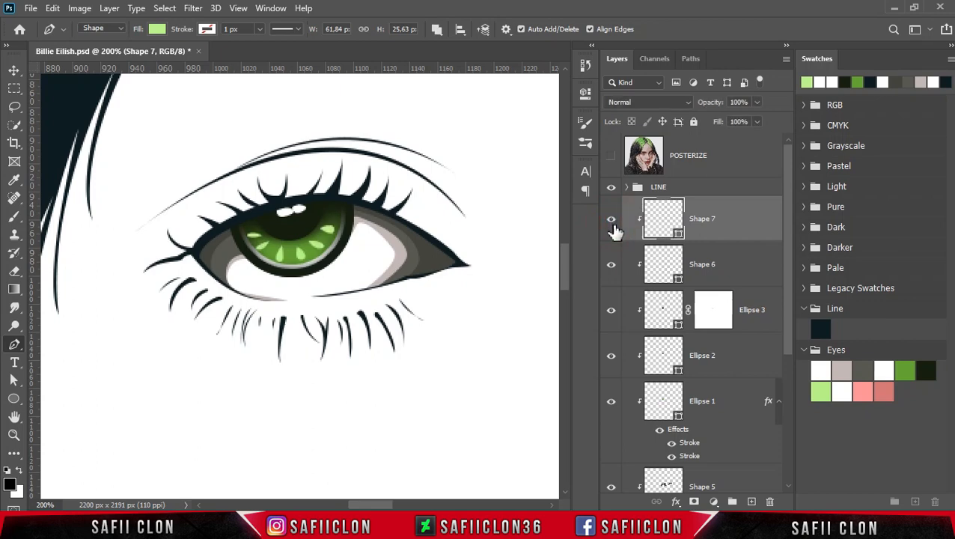
Step: Move Shape 7 below Ellipse 3 in the layer stack and check the streaks up close and against the face
{"action": "left_click", "coordinate": [608, 317]}
{"action": "left_click", "coordinate": [609, 319]}
{"action": "left_click_drag", "start_coordinate": [720, 218], "coordinate": [716, 332]}
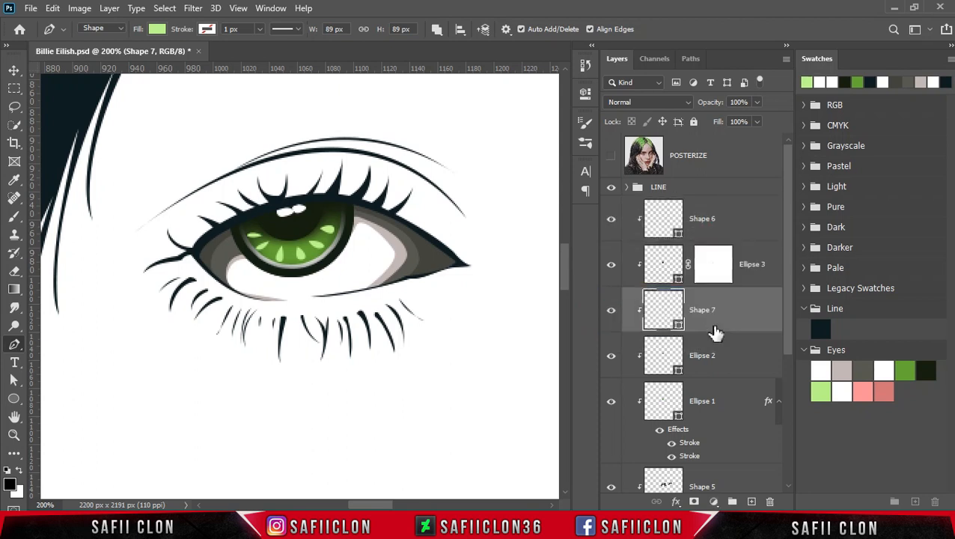
{"action": "left_click", "coordinate": [613, 316]}
{"action": "scroll", "coordinate": [503, 264], "scroll_direction": "down", "scroll_amount": 5}
{"action": "scroll", "coordinate": [503, 264], "scroll_direction": "up", "scroll_amount": 5}
{"action": "scroll", "coordinate": [503, 264], "scroll_direction": "down", "scroll_amount": 3}
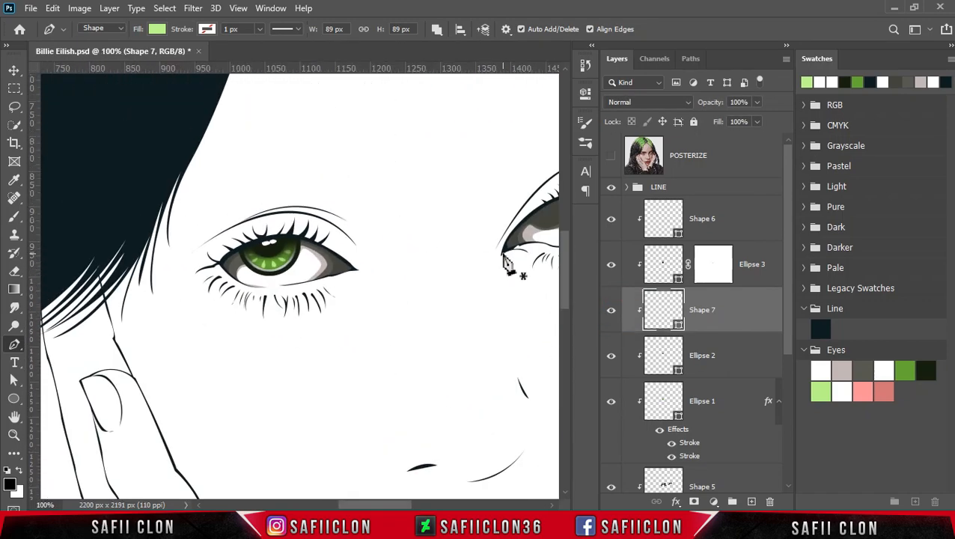
Step: Draw a curved crescent about 56 px wide and 28 px high across the lower iris as a new shape layer above Shape 6
{"action": "left_click", "coordinate": [734, 226]}
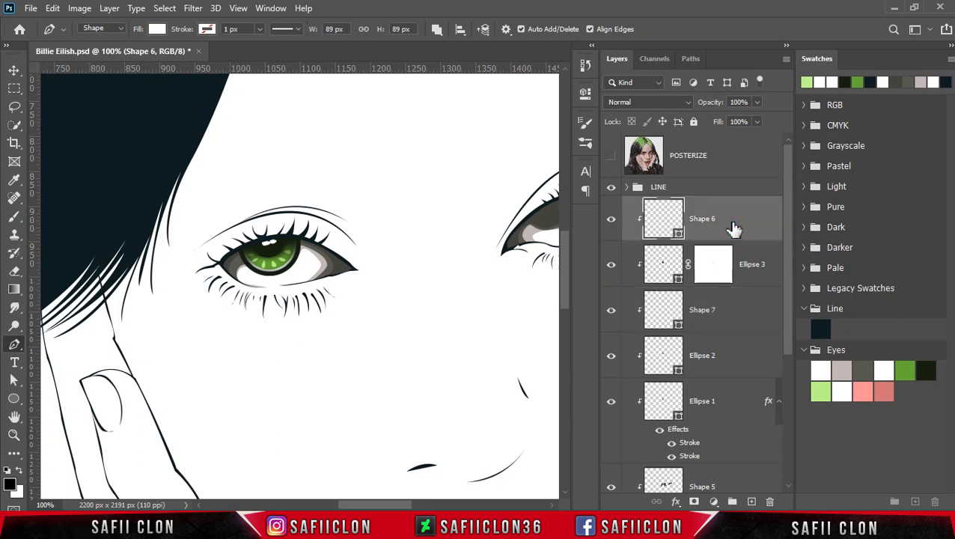
{"action": "left_click", "coordinate": [437, 29]}
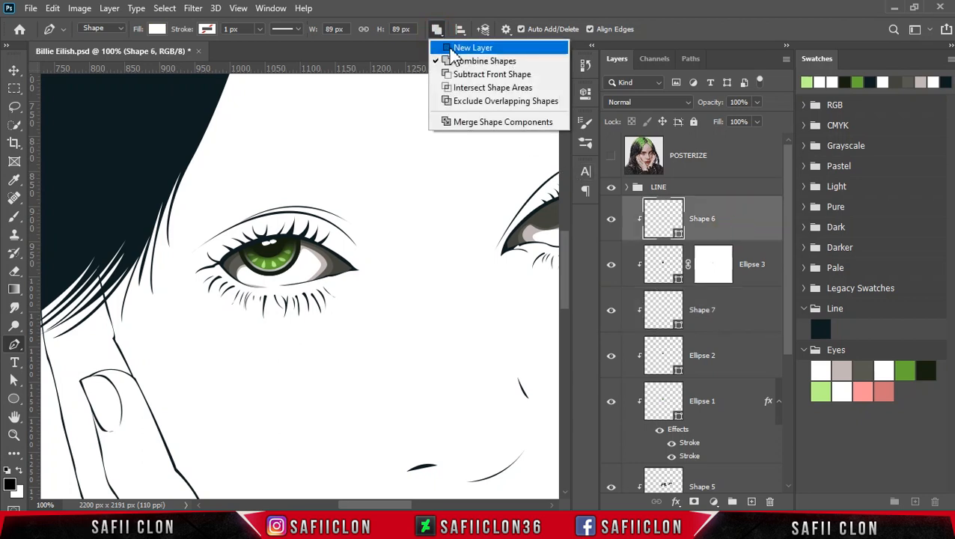
{"action": "left_click", "coordinate": [452, 50]}
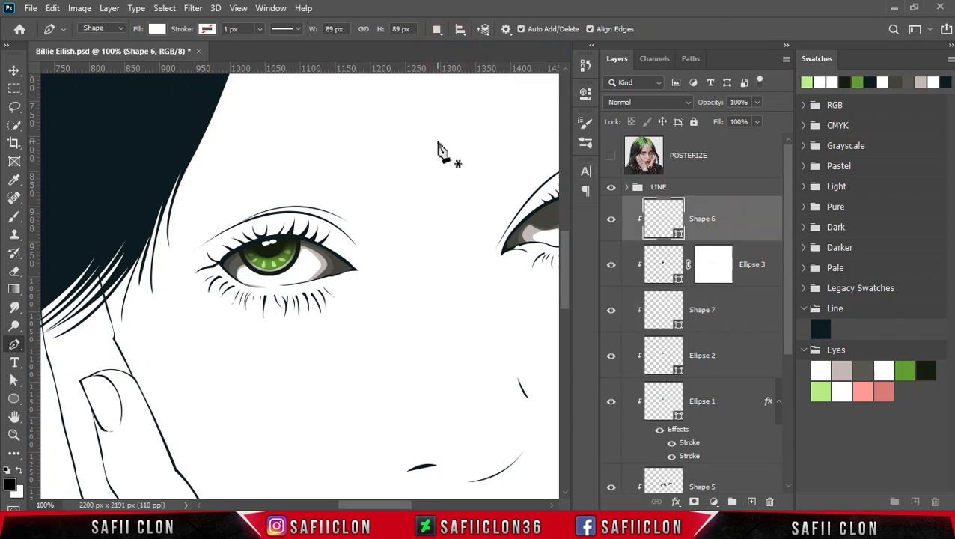
{"action": "key", "text": "ctrl+plus"}
{"action": "left_click", "coordinate": [204, 230]}
{"action": "left_click_drag", "start_coordinate": [268, 223], "coordinate": [290, 192]}
{"action": "left_click", "coordinate": [270, 223], "text": "alt"}
{"action": "left_click", "coordinate": [265, 231]}
{"action": "left_click", "coordinate": [283, 210]}
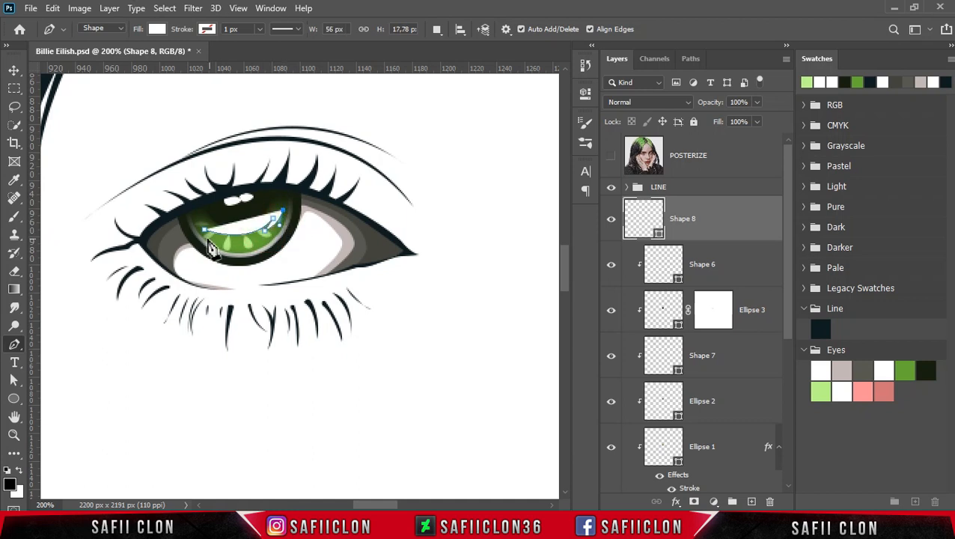
{"action": "left_click_drag", "start_coordinate": [209, 240], "coordinate": [153, 202]}
{"action": "left_click", "coordinate": [206, 228]}
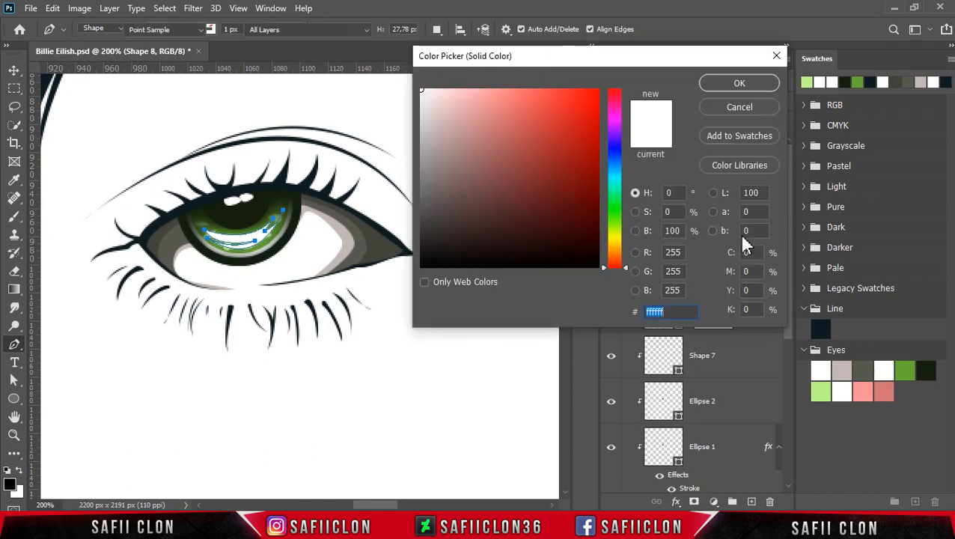
Step: Set the fill of Shape 8 to pale green #cfffa8, starting from the light green Eyes swatch
{"action": "left_click", "coordinate": [822, 393]}
{"action": "left_click_drag", "start_coordinate": [494, 100], "coordinate": [482, 91]}
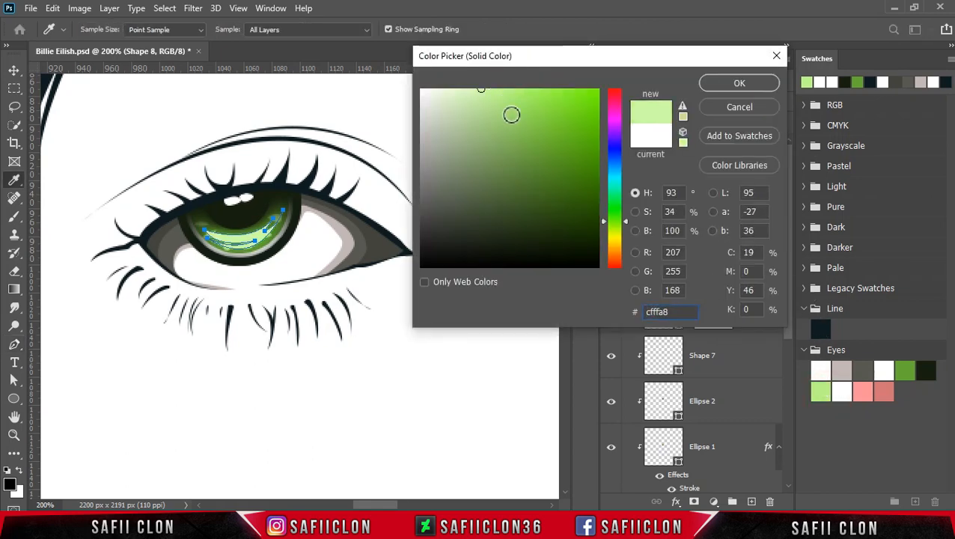
{"action": "left_click", "coordinate": [725, 83]}
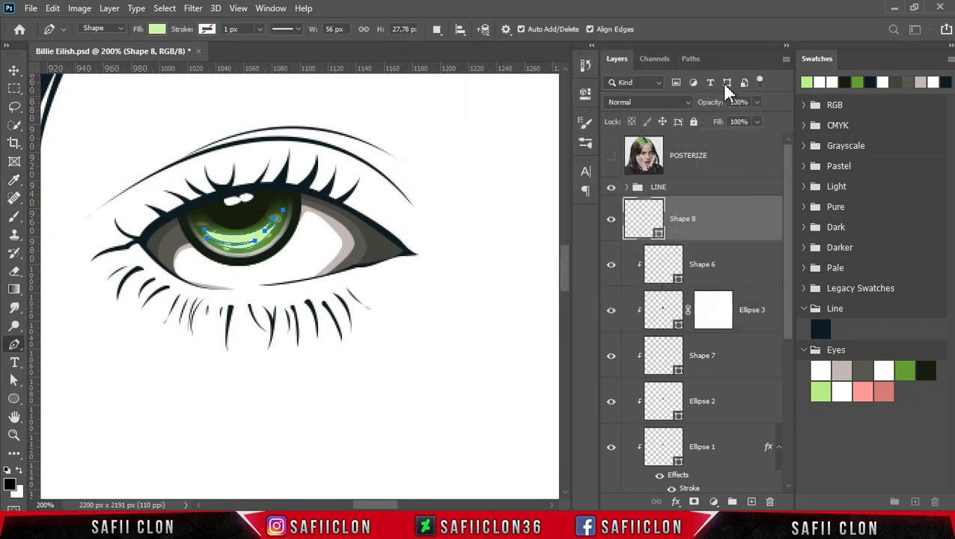
Step: Make Shape 8 a clipping mask and add a layer mask to it
{"action": "right_click", "coordinate": [707, 223]}
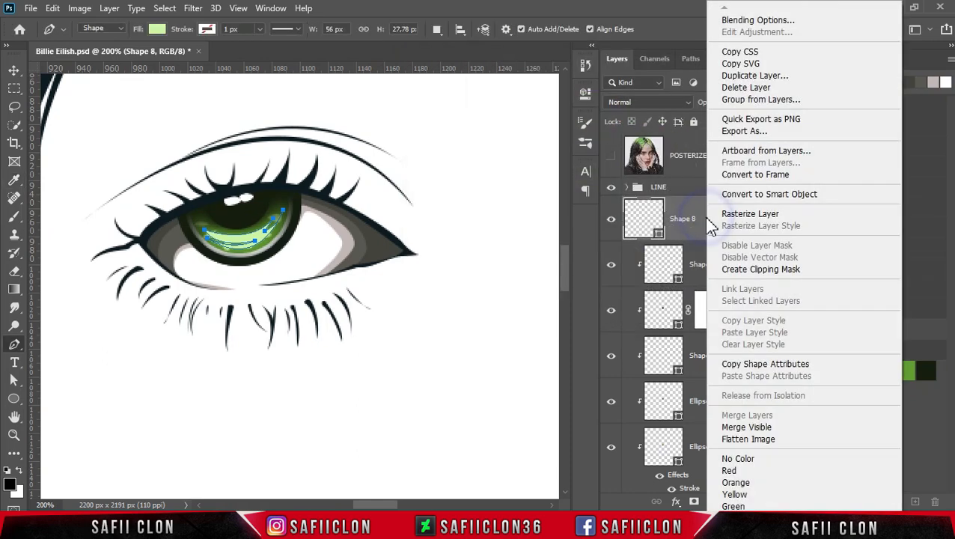
{"action": "left_click", "coordinate": [721, 269]}
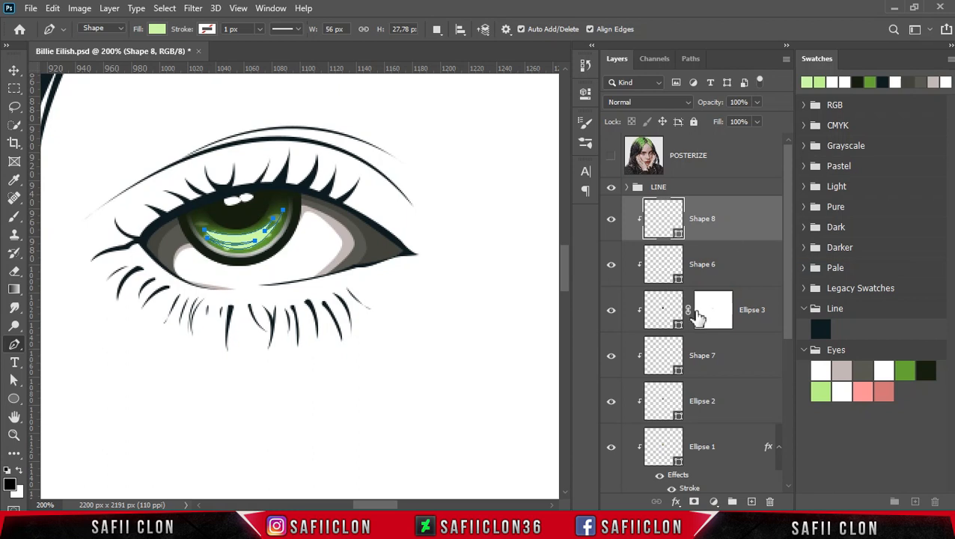
{"action": "left_click", "coordinate": [696, 503]}
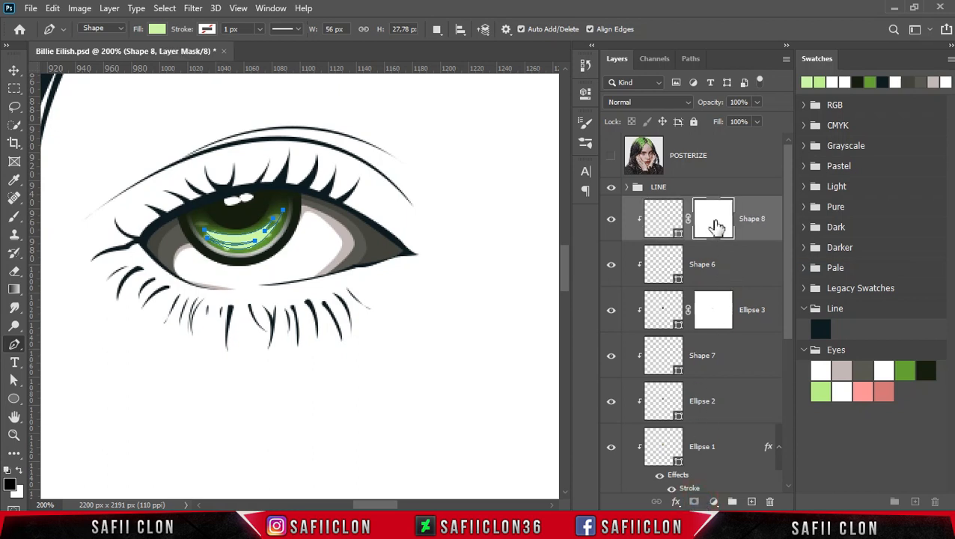
Step: Set up the Brush tool with a soft round 48 px tip and 9% opacity for the Shape 8 mask
{"action": "left_click", "coordinate": [16, 218]}
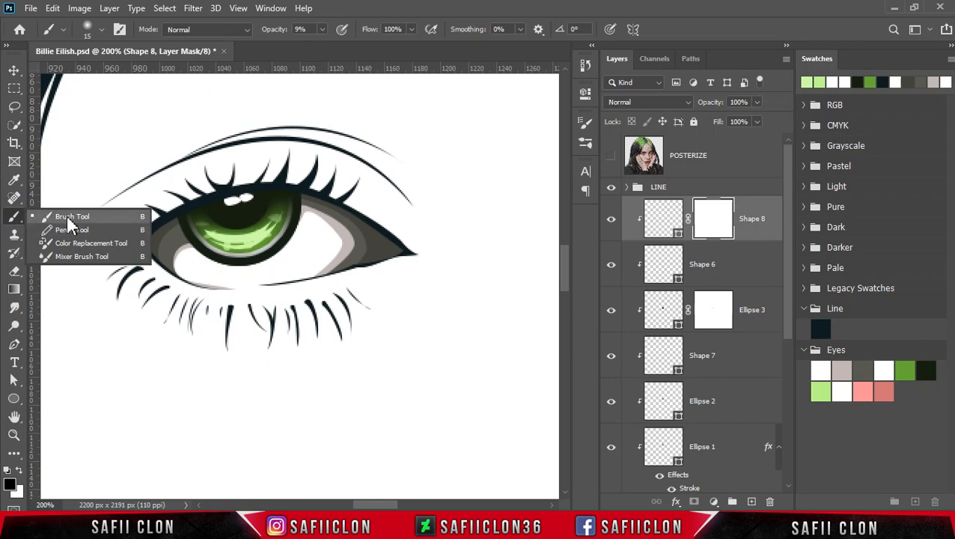
{"action": "left_click", "coordinate": [69, 217]}
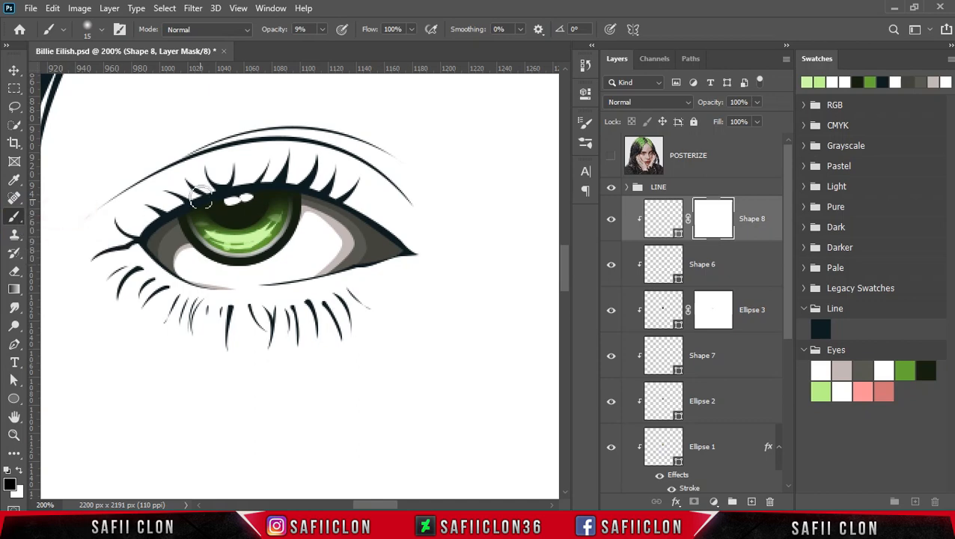
{"action": "left_click", "coordinate": [102, 30]}
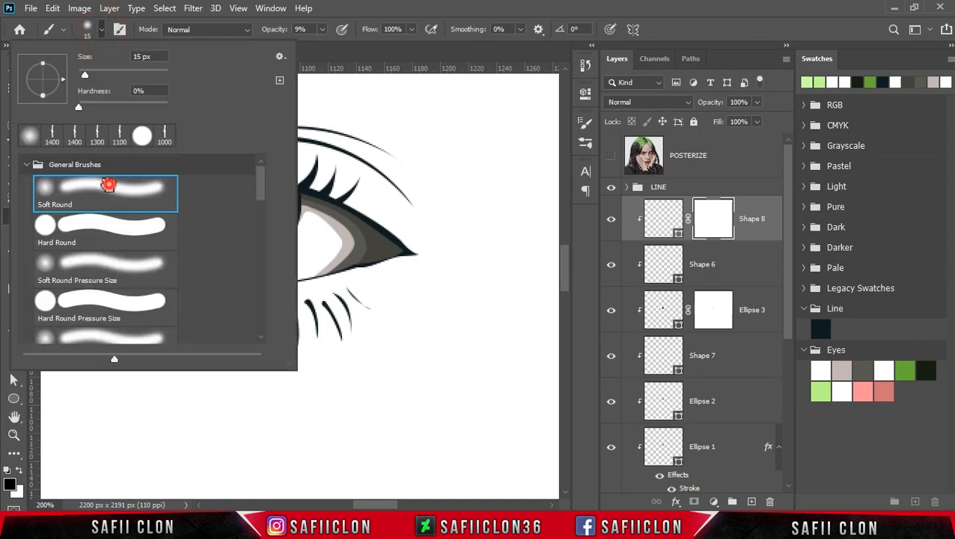
{"action": "left_click", "coordinate": [88, 72]}
{"action": "left_click_drag", "start_coordinate": [102, 81], "coordinate": [103, 47]}
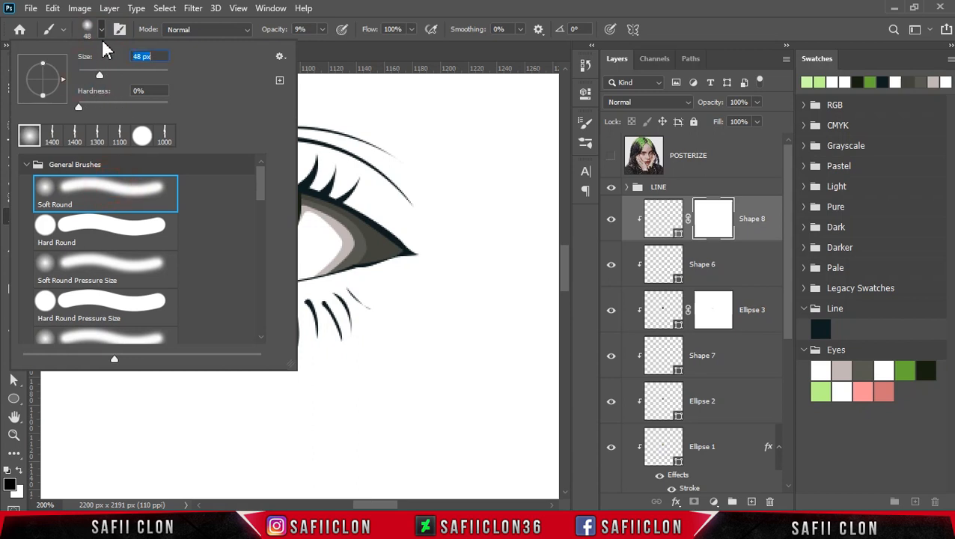
{"action": "left_click", "coordinate": [103, 30]}
{"action": "left_click", "coordinate": [322, 29]}
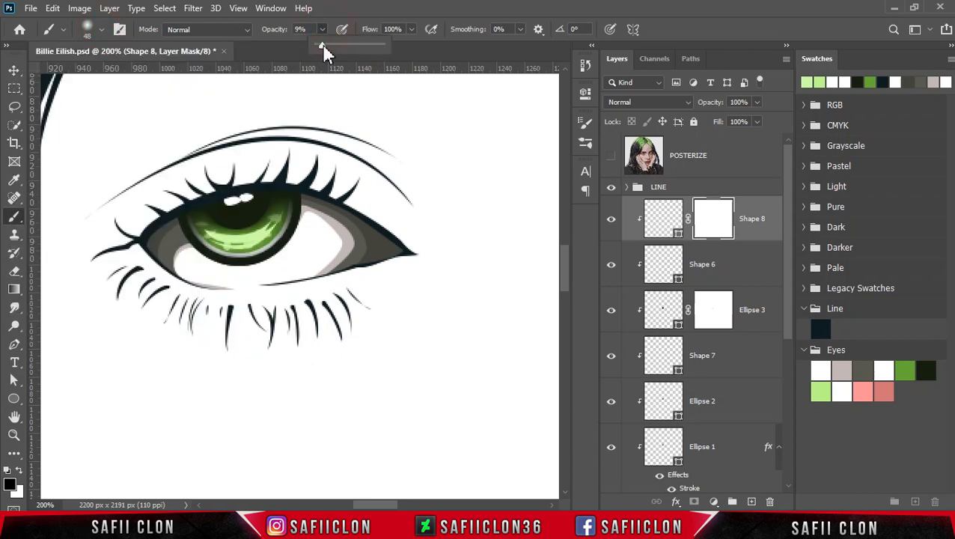
{"action": "left_click_drag", "start_coordinate": [323, 49], "coordinate": [322, 51]}
{"action": "left_click", "coordinate": [324, 30]}
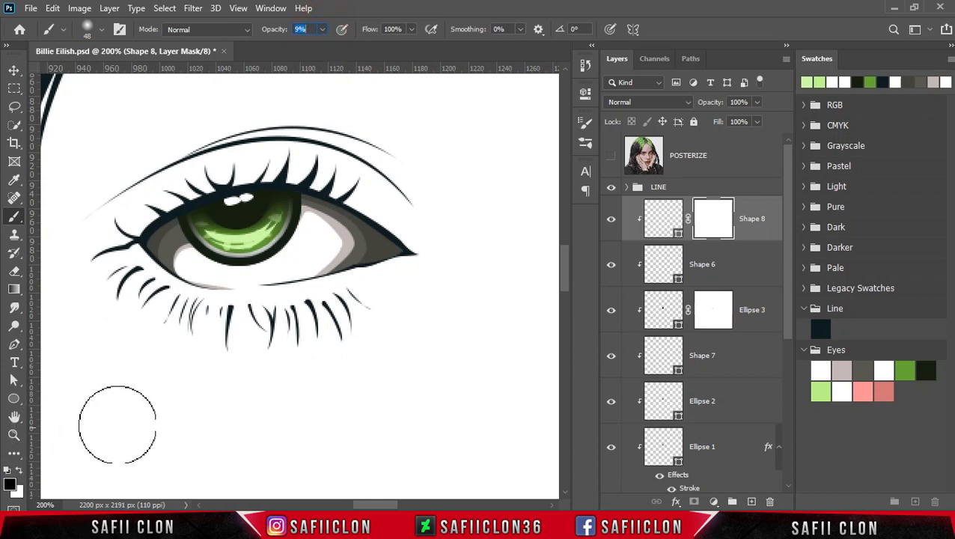
Step: Reduce the brush to 10 px and paint black on Shape 8's mask to fade the crescent across the lower iris
{"action": "key", "text": "bracketleft"}
{"action": "key", "text": "bracketleft"}
{"action": "key", "text": "bracketleft"}
{"action": "left_click_drag", "start_coordinate": [202, 228], "coordinate": [214, 252]}
{"action": "mouse_move", "coordinate": [276, 230]}
{"action": "left_mouse_down"}
{"action": "mouse_move", "coordinate": [283, 214]}
{"action": "mouse_move", "coordinate": [221, 249]}
{"action": "mouse_move", "coordinate": [275, 221]}
{"action": "mouse_move", "coordinate": [257, 241]}
{"action": "mouse_move", "coordinate": [258, 206]}
{"action": "mouse_move", "coordinate": [201, 229]}
{"action": "mouse_move", "coordinate": [207, 249]}
{"action": "left_mouse_up"}
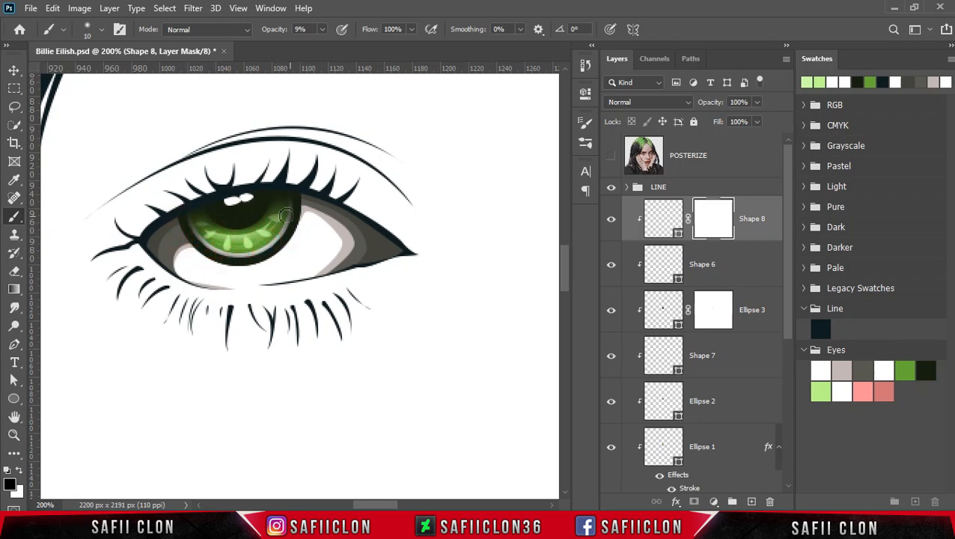
Step: Check the faded crescent against the face and compare the iris with and without Ellipse 3 and Shape 8
{"action": "scroll", "coordinate": [317, 271], "scroll_direction": "down", "scroll_amount": 4}
{"action": "scroll", "coordinate": [317, 273], "scroll_direction": "up", "scroll_amount": 3}
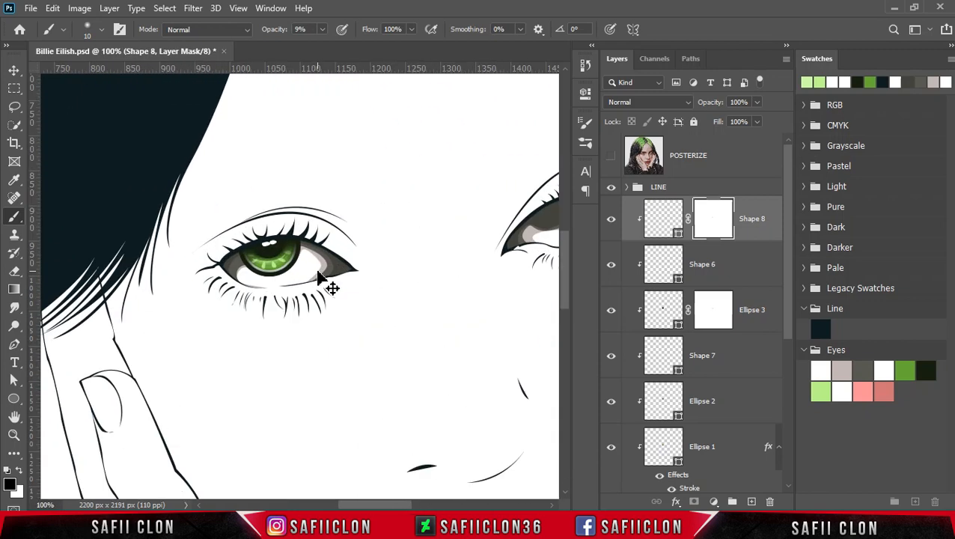
{"action": "scroll", "coordinate": [317, 276], "scroll_direction": "up", "scroll_amount": 1}
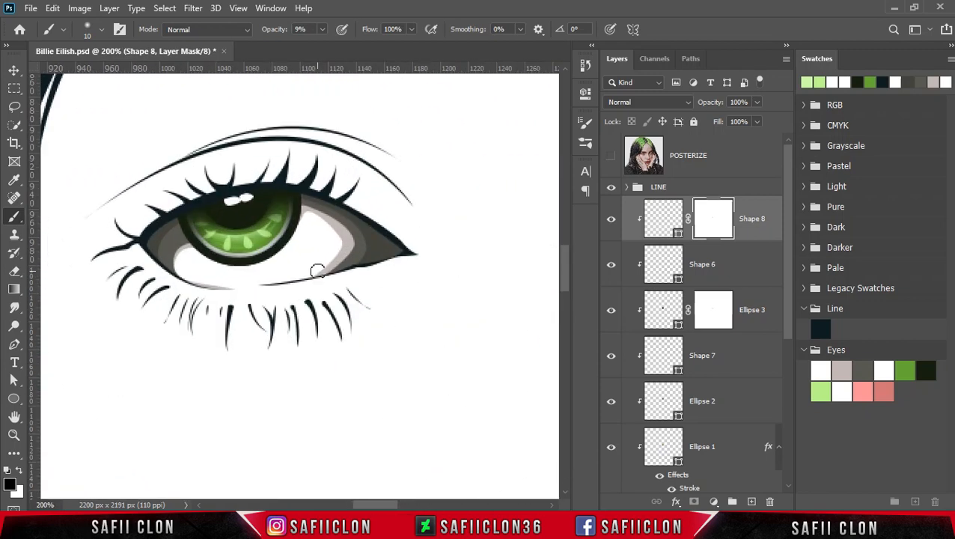
{"action": "left_click", "coordinate": [611, 311]}
{"action": "left_click", "coordinate": [611, 311]}
{"action": "left_click", "coordinate": [615, 222]}
{"action": "left_click", "coordinate": [615, 222]}
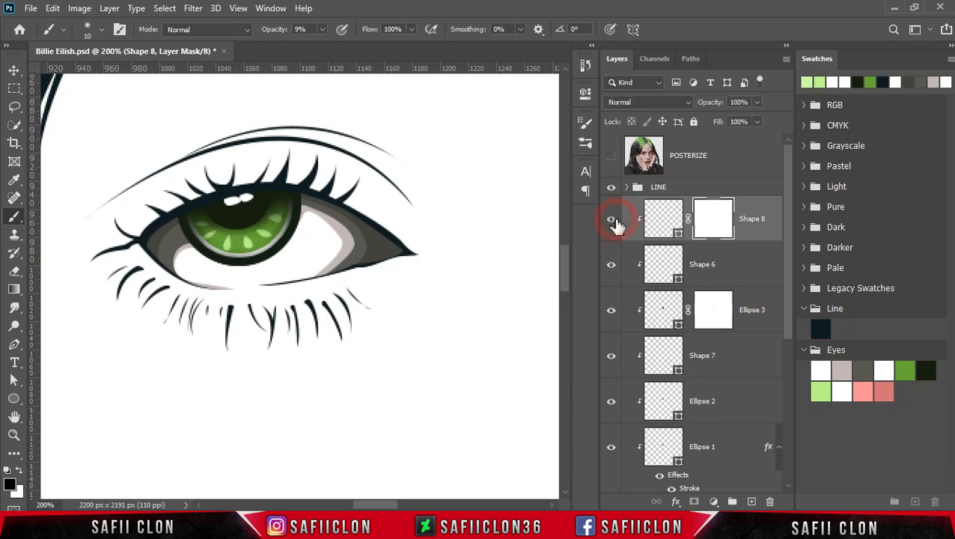
Step: Select the iris layers from Shape 8 down to Ellipse 1 and duplicate them
{"action": "left_click", "coordinate": [764, 215]}
{"action": "left_click_drag", "start_coordinate": [790, 247], "coordinate": [788, 273]}
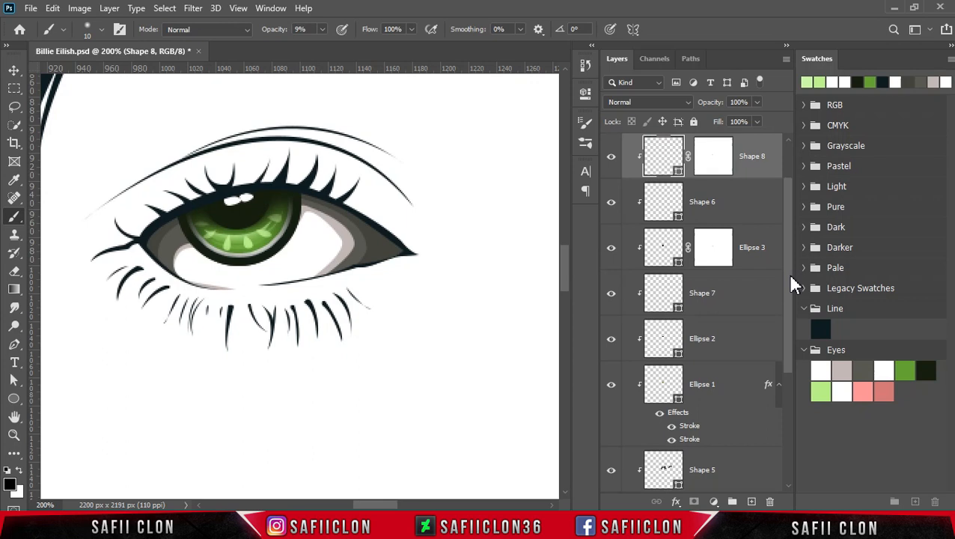
{"action": "left_click", "coordinate": [611, 386]}
{"action": "left_click", "coordinate": [610, 387]}
{"action": "left_click", "coordinate": [730, 402], "text": "shift"}
{"action": "right_click", "coordinate": [727, 384]}
{"action": "left_click", "coordinate": [768, 77]}
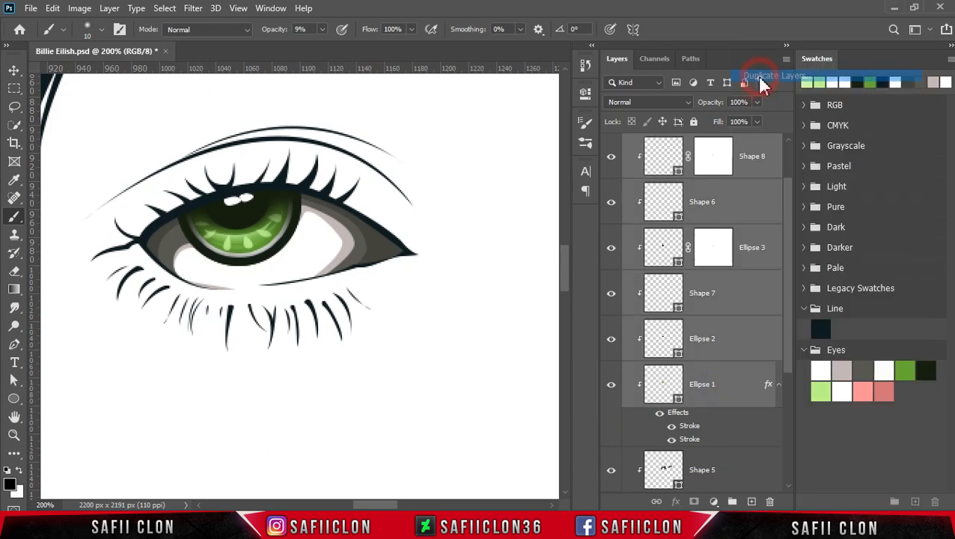
{"action": "left_click", "coordinate": [599, 136]}
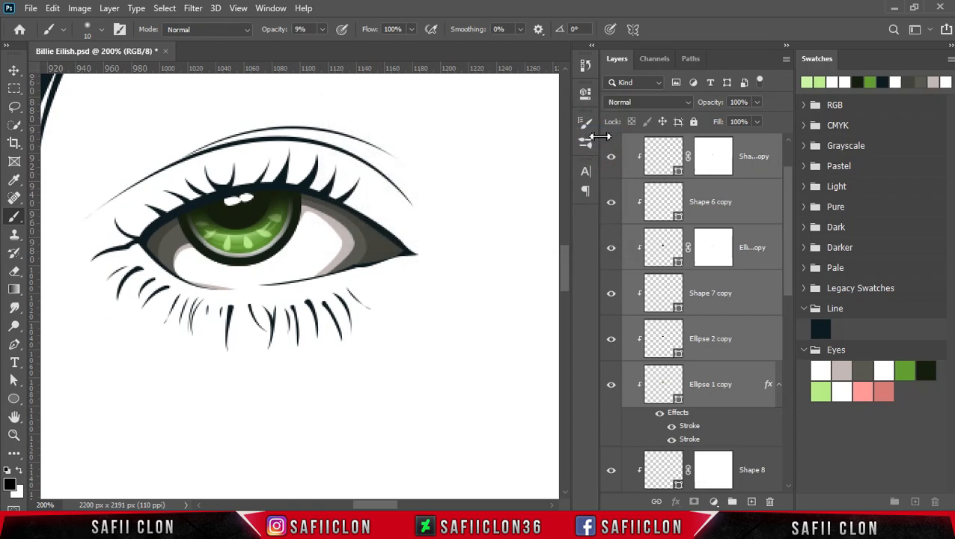
Step: Show the POSTERIZE reference and move the duplicated iris layers onto the other eye's iris, at about X 1468.5 px, Y 902.5 px
{"action": "left_click_drag", "start_coordinate": [791, 269], "coordinate": [796, 258]}
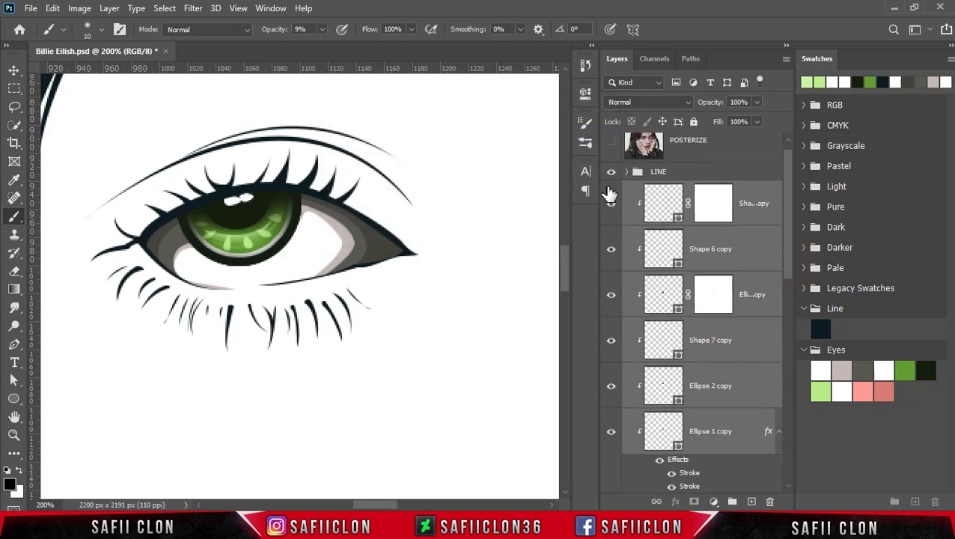
{"action": "left_click", "coordinate": [611, 141]}
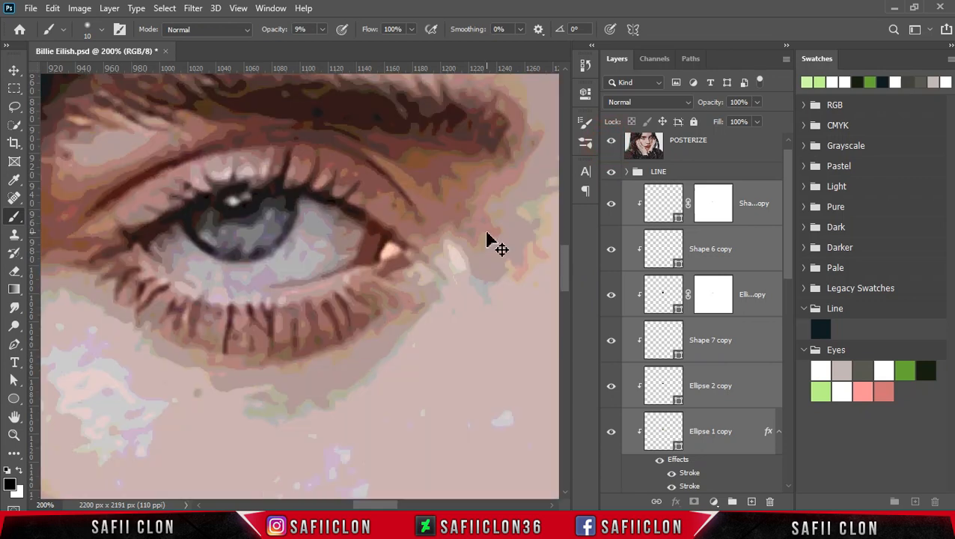
{"action": "key", "text": "ctrl+t"}
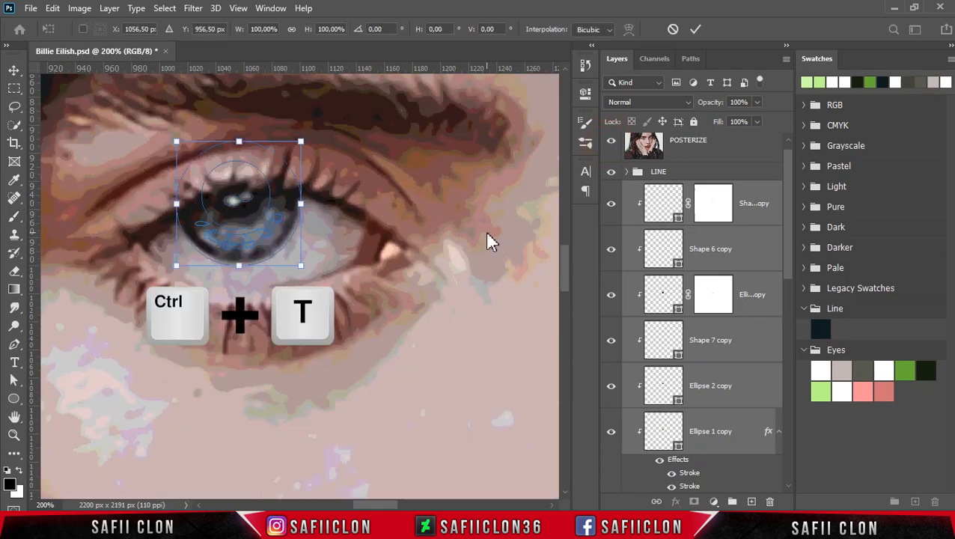
{"action": "scroll", "coordinate": [487, 241], "scroll_direction": "down", "scroll_amount": 5}
{"action": "scroll", "coordinate": [486, 242], "scroll_direction": "up", "scroll_amount": 3}
{"action": "left_click_drag", "start_coordinate": [296, 253], "coordinate": [418, 214]}
{"action": "key", "text": "Down"}
{"action": "key", "text": "Down"}
{"action": "key", "text": "Left"}
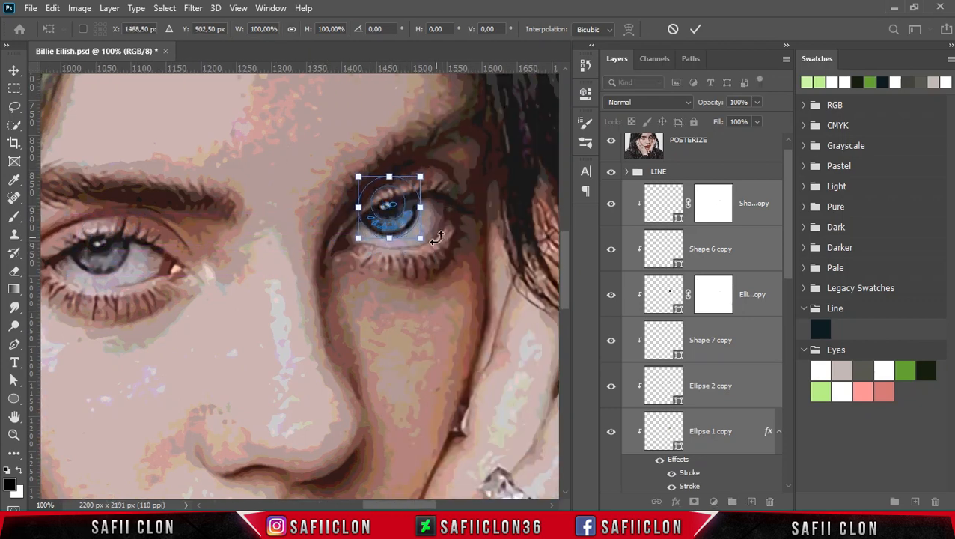
{"action": "left_click", "coordinate": [693, 31]}
{"action": "key", "text": "b"}
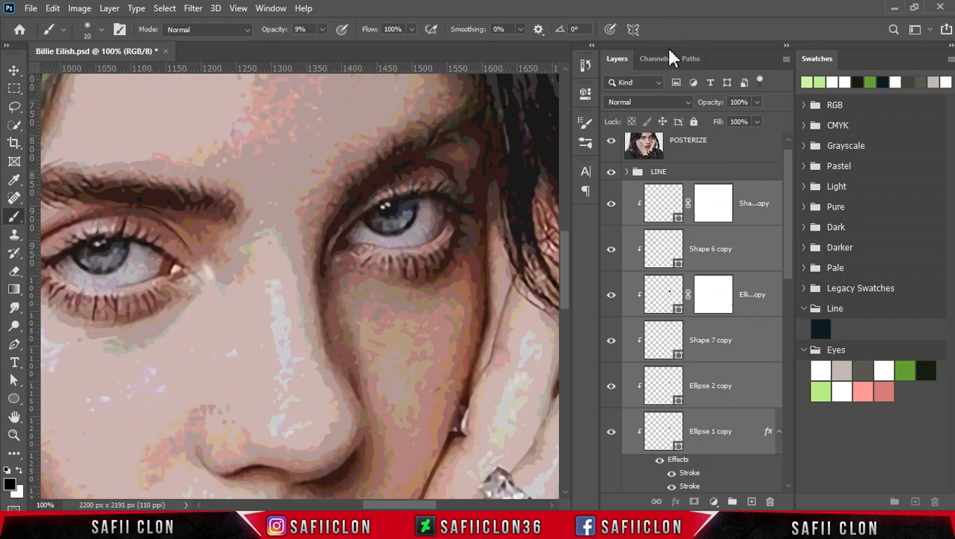
Step: Hide the POSTERIZE reference and rotate the duplicated iris about -11° to follow the tilt of the second eye
{"action": "left_click", "coordinate": [611, 148]}
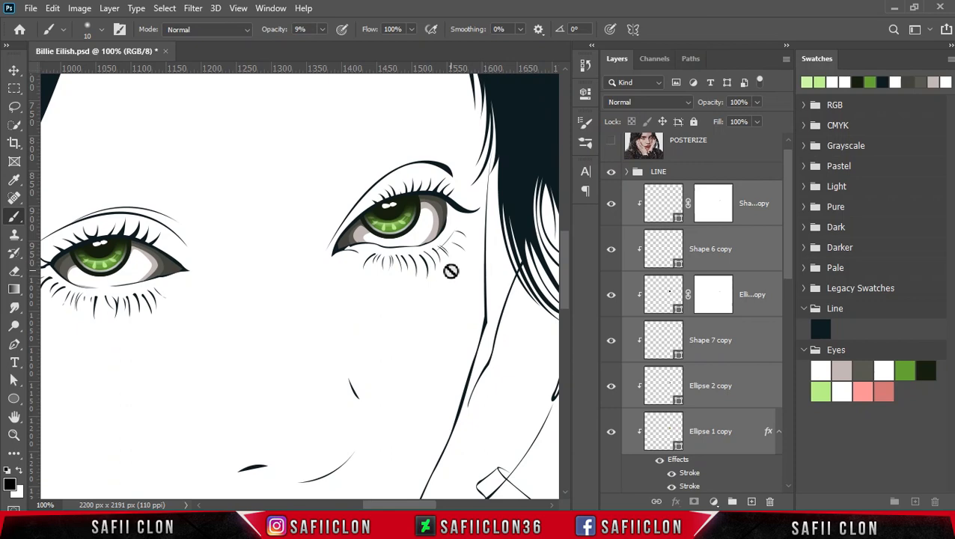
{"action": "scroll", "coordinate": [450, 271], "scroll_direction": "up", "scroll_amount": 2}
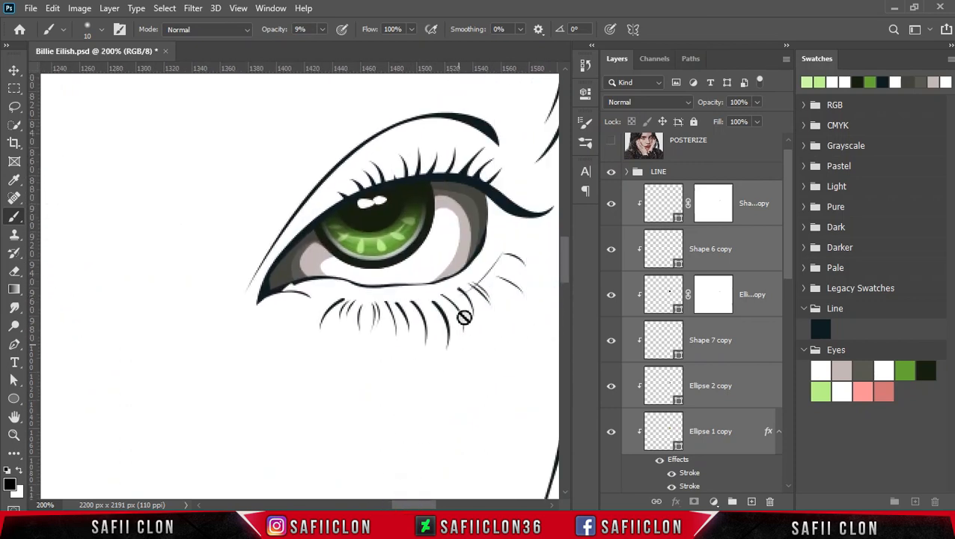
{"action": "key", "text": "ctrl+t"}
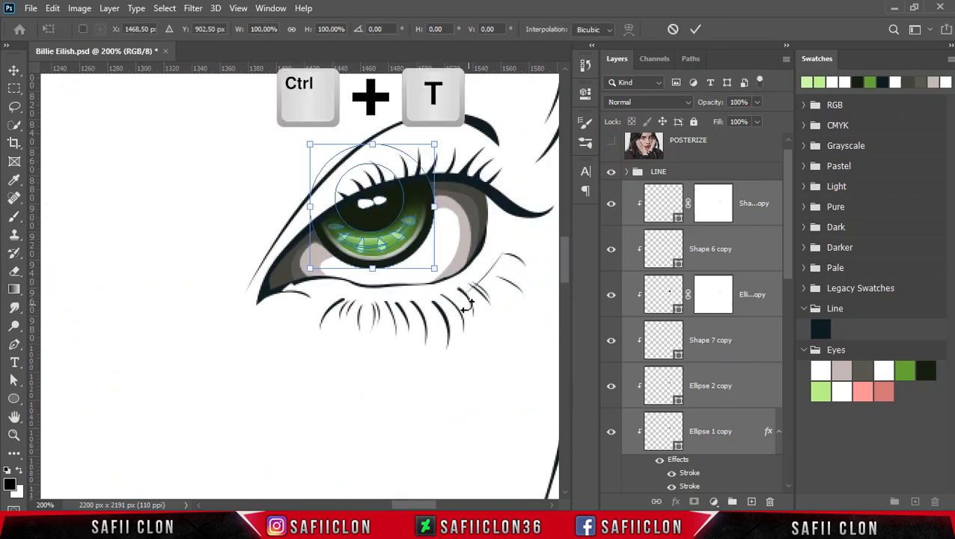
{"action": "left_click_drag", "start_coordinate": [453, 297], "coordinate": [477, 279]}
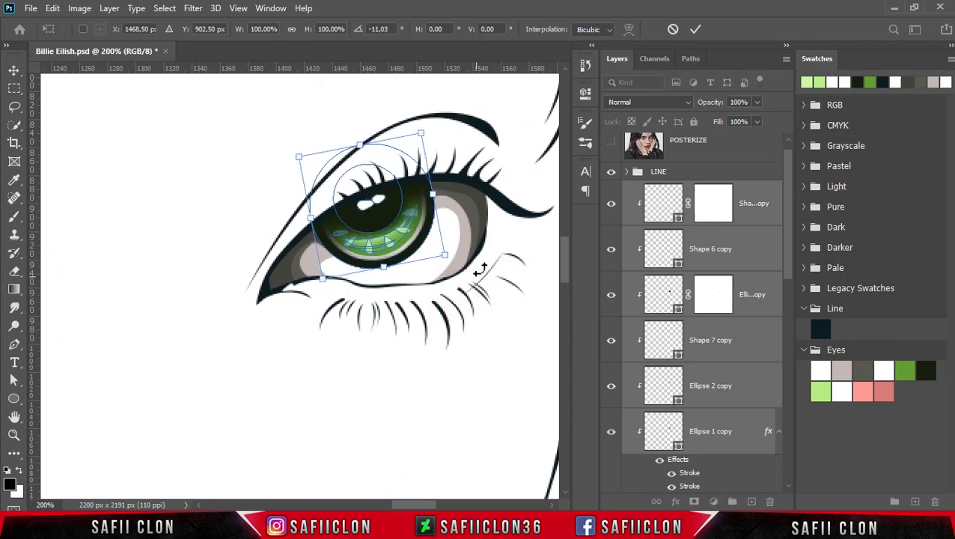
{"action": "left_click", "coordinate": [694, 35]}
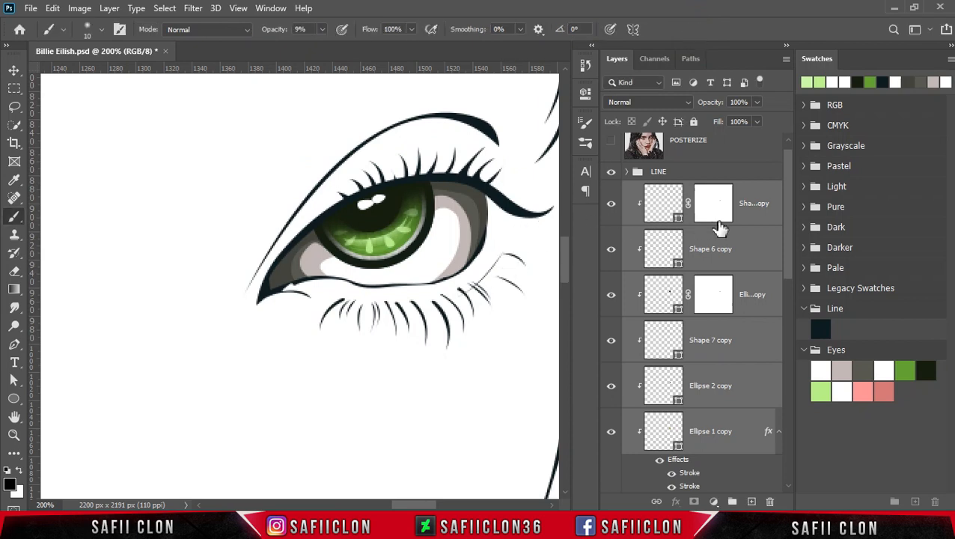
Step: Compare the second iris with and without the Shape 8 copy crescent and delete that layer
{"action": "left_click", "coordinate": [765, 199]}
{"action": "left_click", "coordinate": [610, 208]}
{"action": "left_click", "coordinate": [610, 208]}
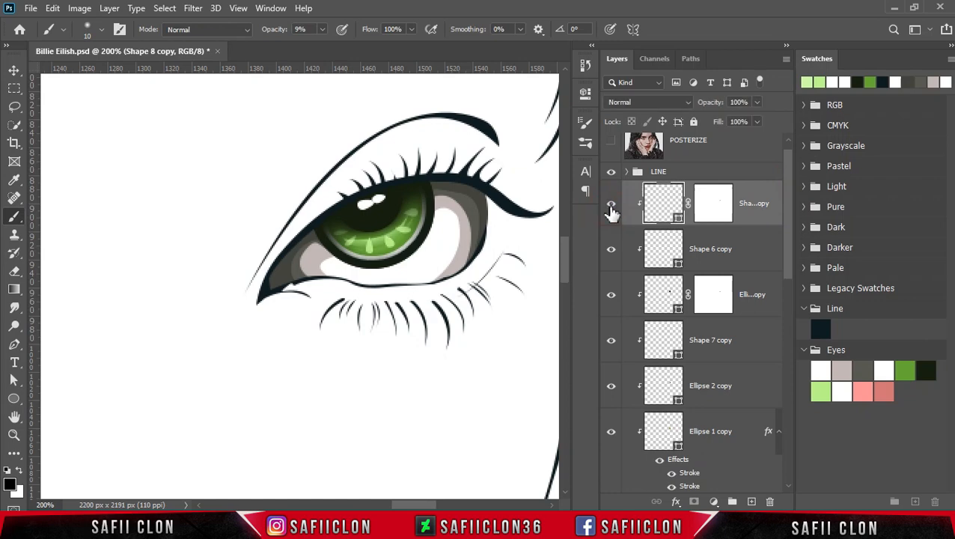
{"action": "right_click", "coordinate": [751, 204]}
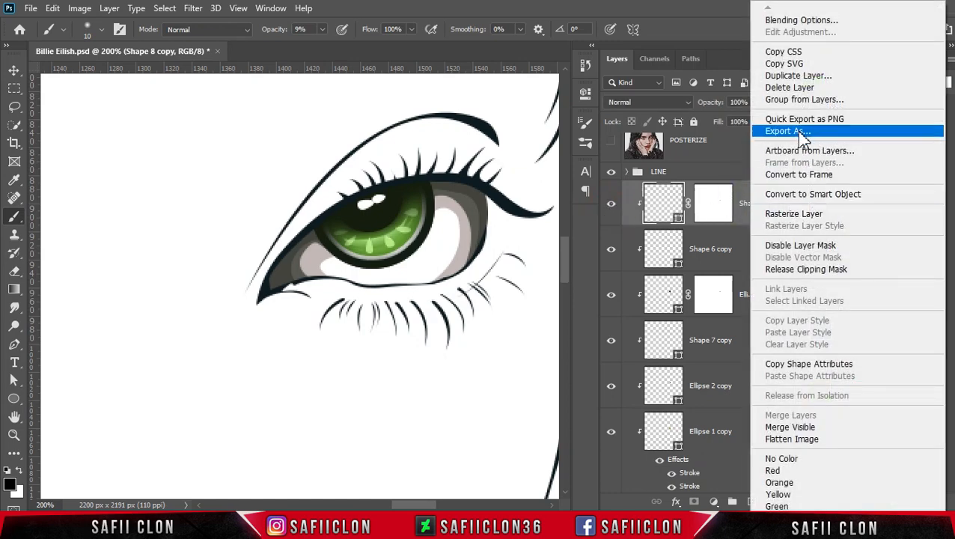
{"action": "left_click", "coordinate": [799, 89]}
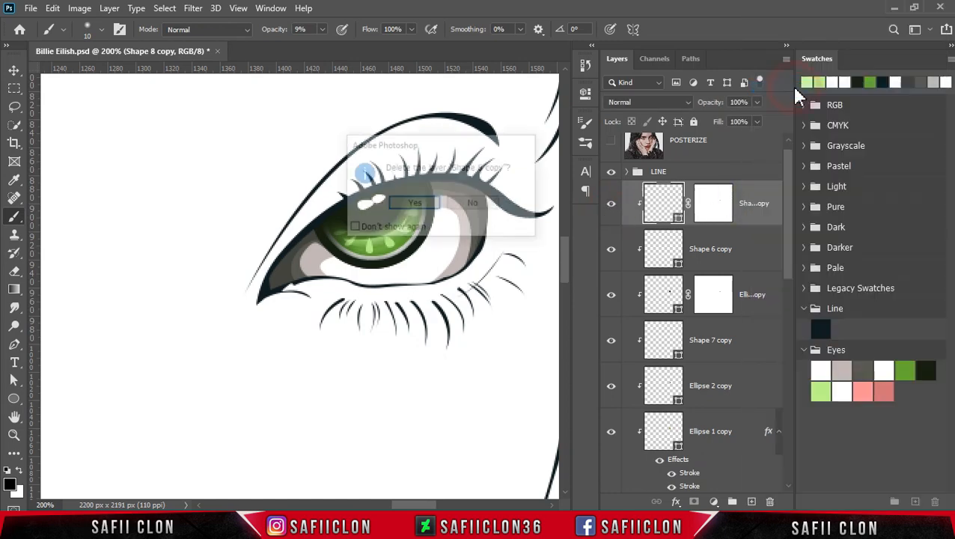
{"action": "left_click", "coordinate": [416, 206]}
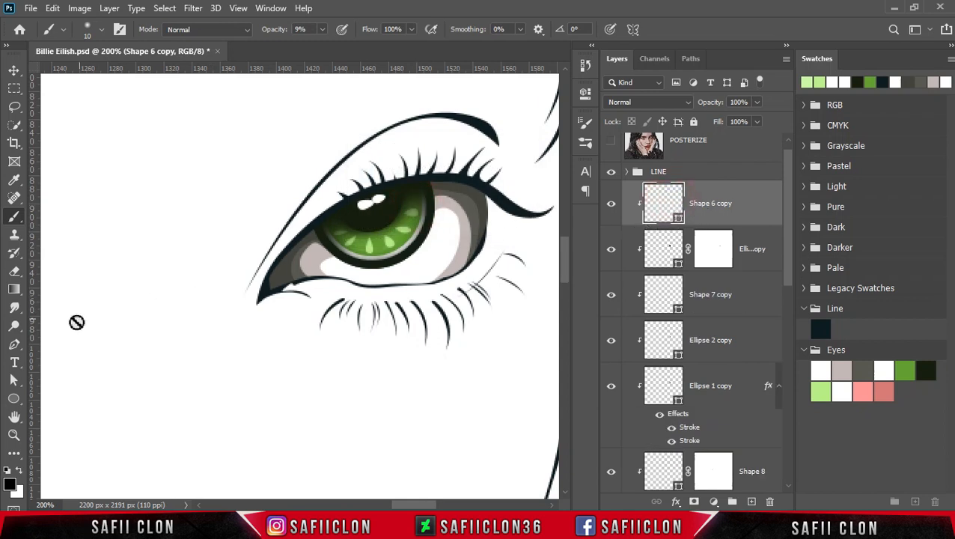
Step: Draw a jagged highlight about 36 × 27 px with the Pen tool along the second iris's lower edge, on a new shape layer
{"action": "left_click", "coordinate": [15, 345]}
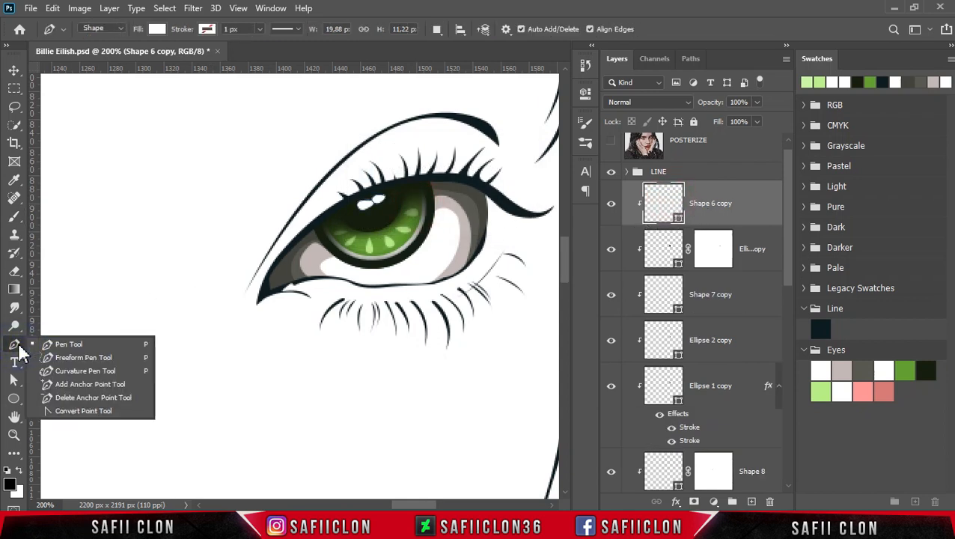
{"action": "left_click", "coordinate": [60, 342]}
{"action": "left_click", "coordinate": [437, 29]}
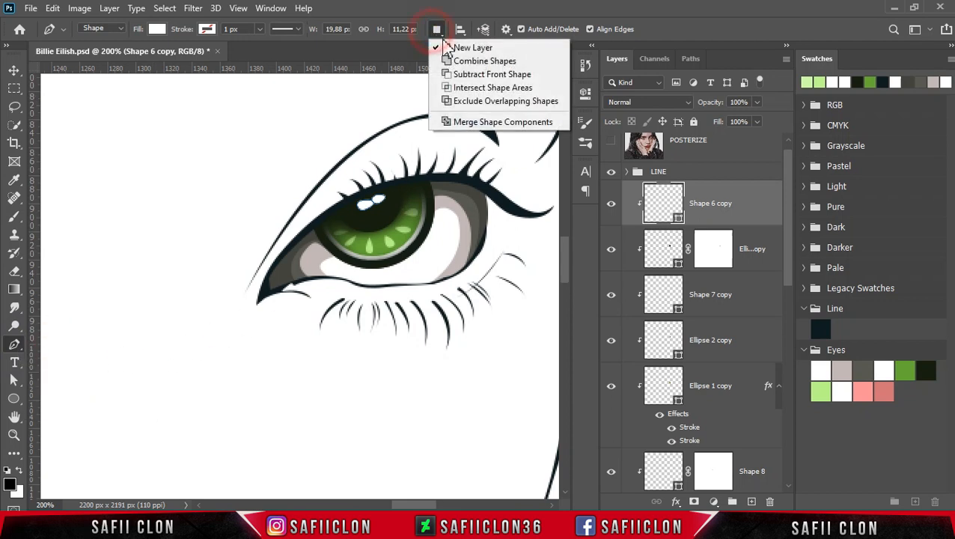
{"action": "left_click", "coordinate": [454, 49]}
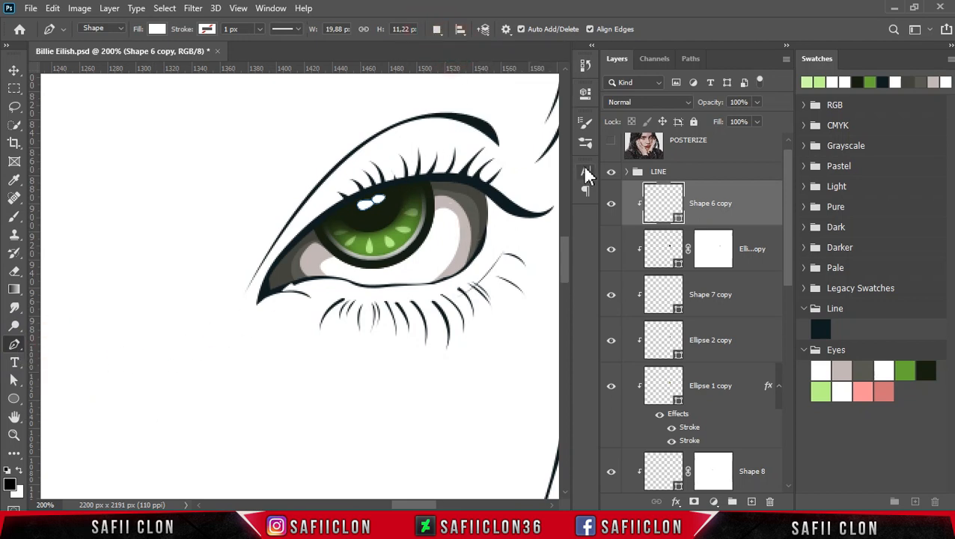
{"action": "left_click", "coordinate": [611, 142]}
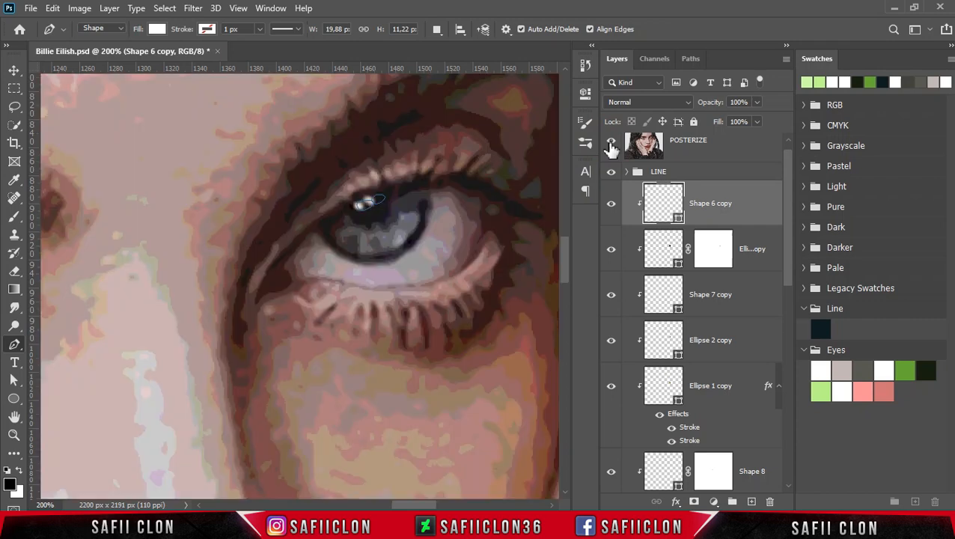
{"action": "left_click", "coordinate": [402, 218]}
{"action": "left_click", "coordinate": [355, 241]}
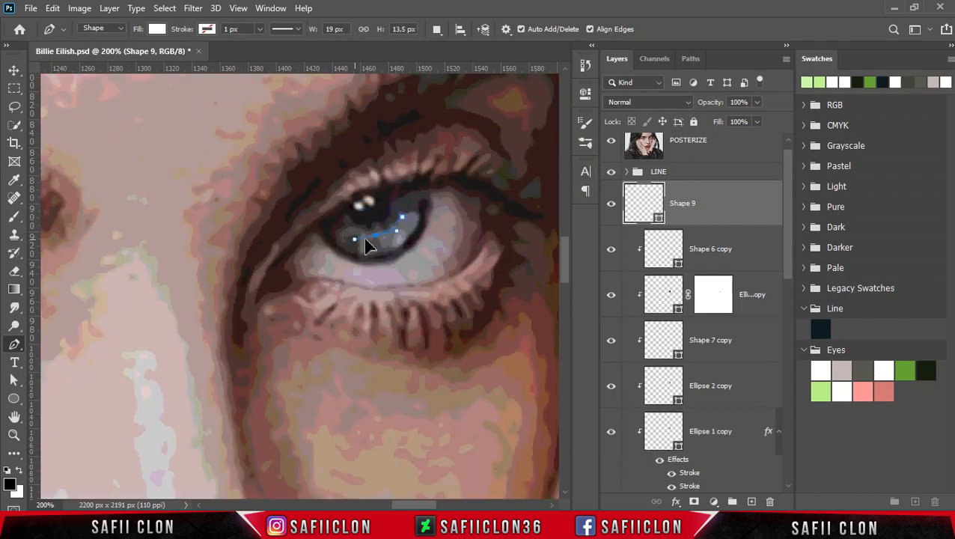
{"action": "left_click", "coordinate": [611, 142]}
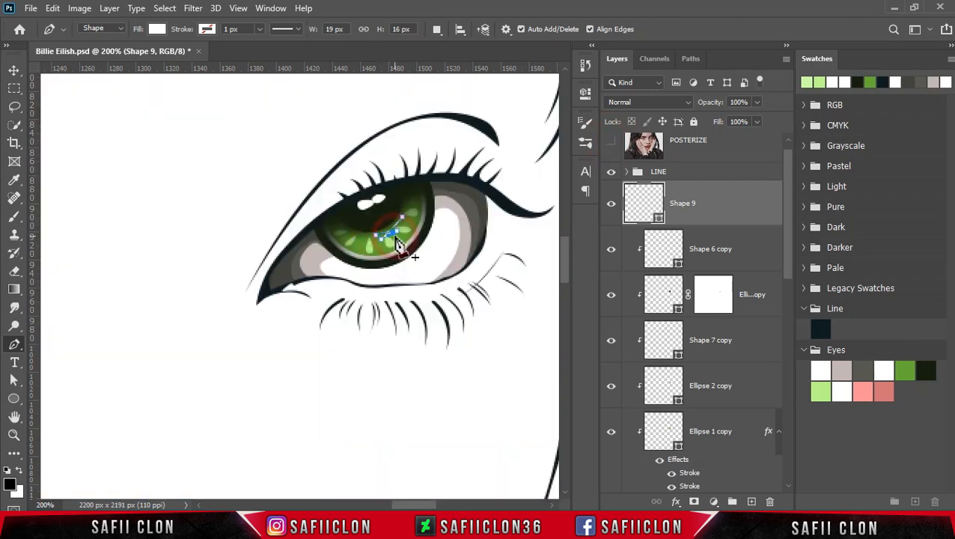
{"action": "left_click", "coordinate": [368, 250]}
{"action": "left_click_drag", "start_coordinate": [419, 213], "coordinate": [428, 168]}
{"action": "left_click", "coordinate": [419, 213], "text": "alt"}
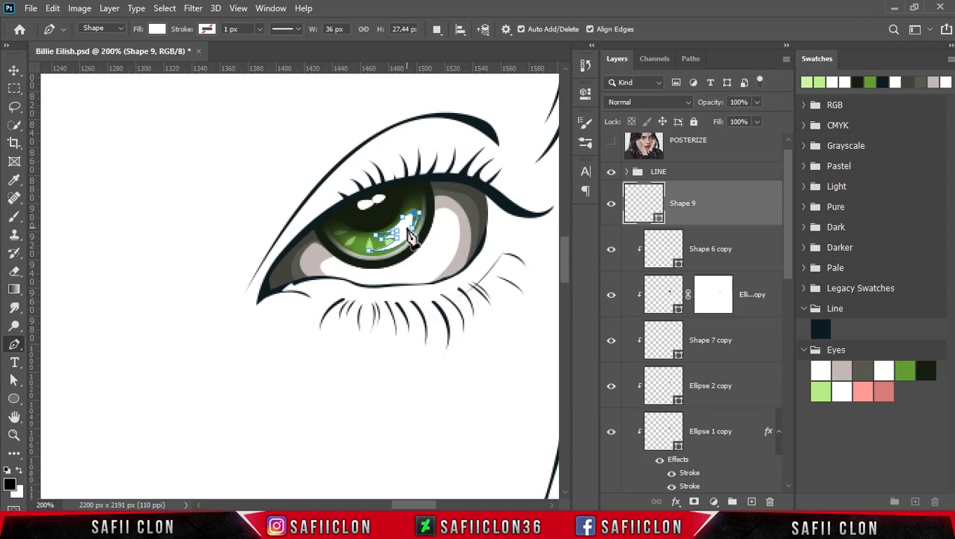
{"action": "left_click", "coordinate": [410, 216]}
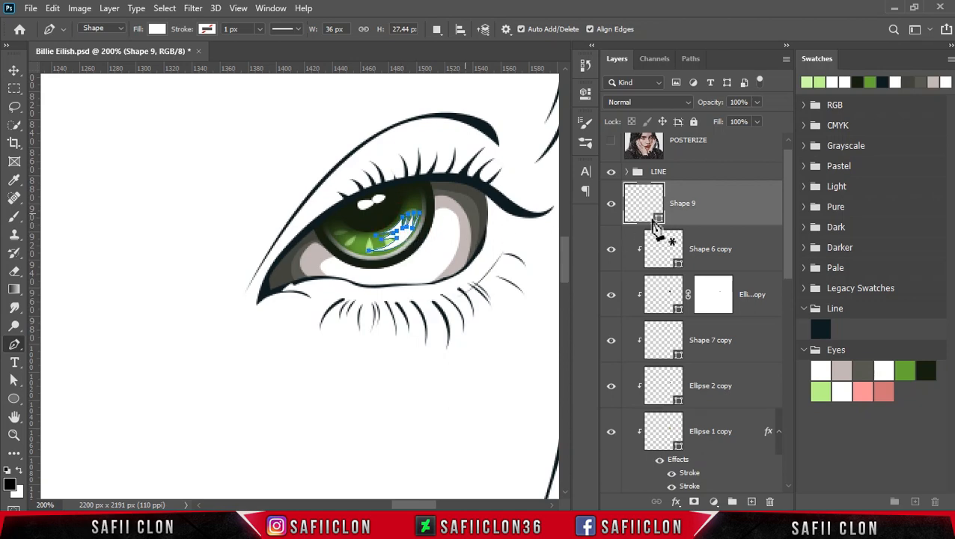
Step: Recolour the Shape 9 highlight a pale green, #d3feb0, starting from the light green swatch in the Eyes group
{"action": "double_click", "coordinate": [657, 220]}
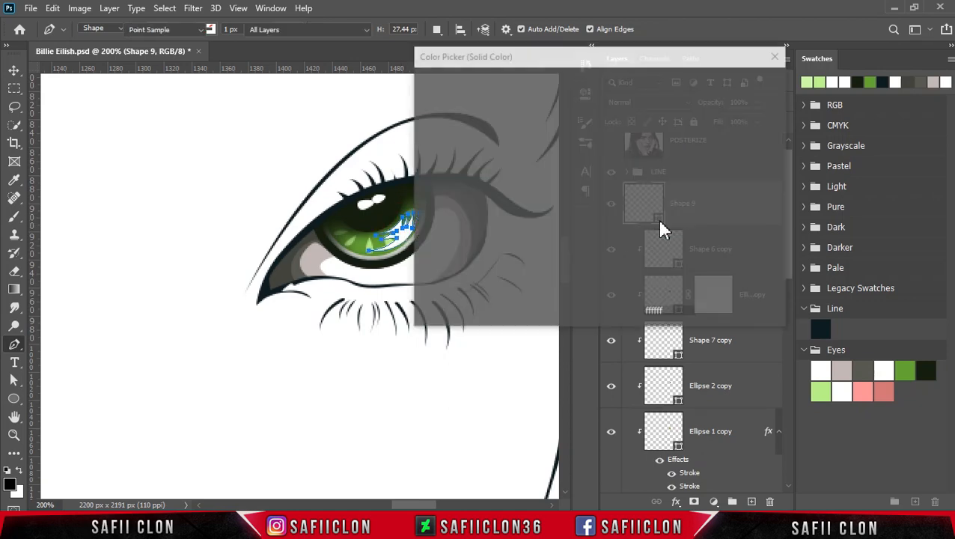
{"action": "left_click", "coordinate": [828, 388]}
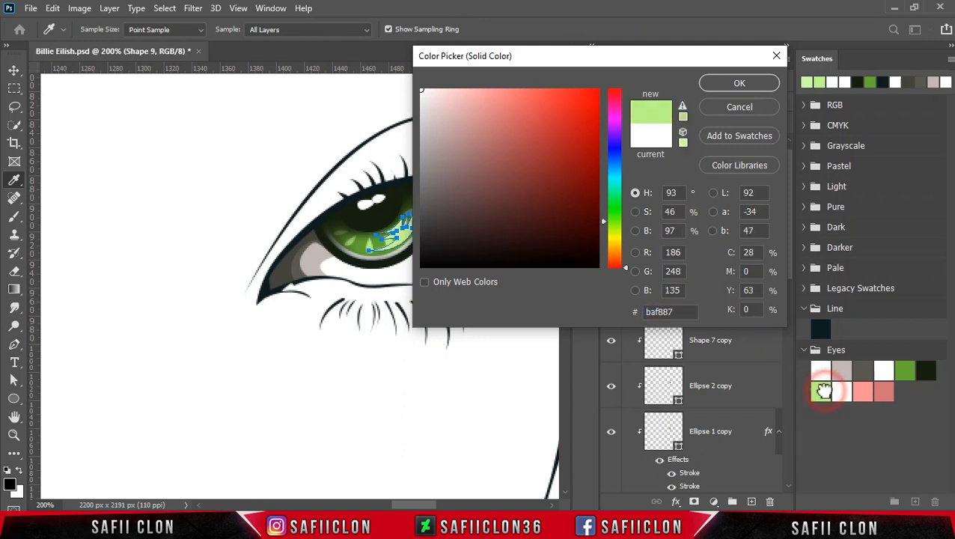
{"action": "left_click_drag", "start_coordinate": [604, 58], "coordinate": [636, 63]}
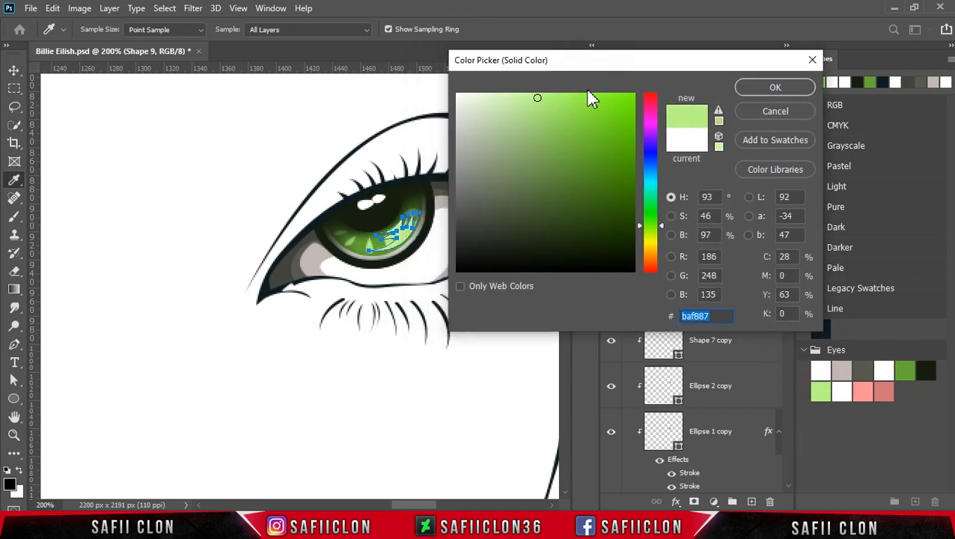
{"action": "left_click", "coordinate": [520, 98]}
{"action": "left_click_drag", "start_coordinate": [515, 96], "coordinate": [510, 93]}
{"action": "left_click", "coordinate": [782, 89]}
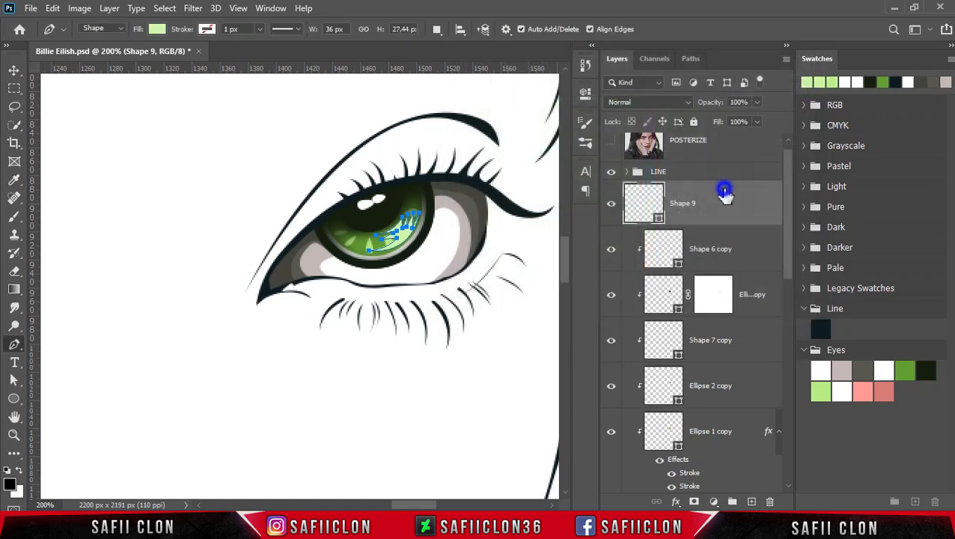
Step: Clip Shape 9 to the iris layers below and add a layer mask to it
{"action": "right_click", "coordinate": [724, 193]}
{"action": "left_click", "coordinate": [758, 269]}
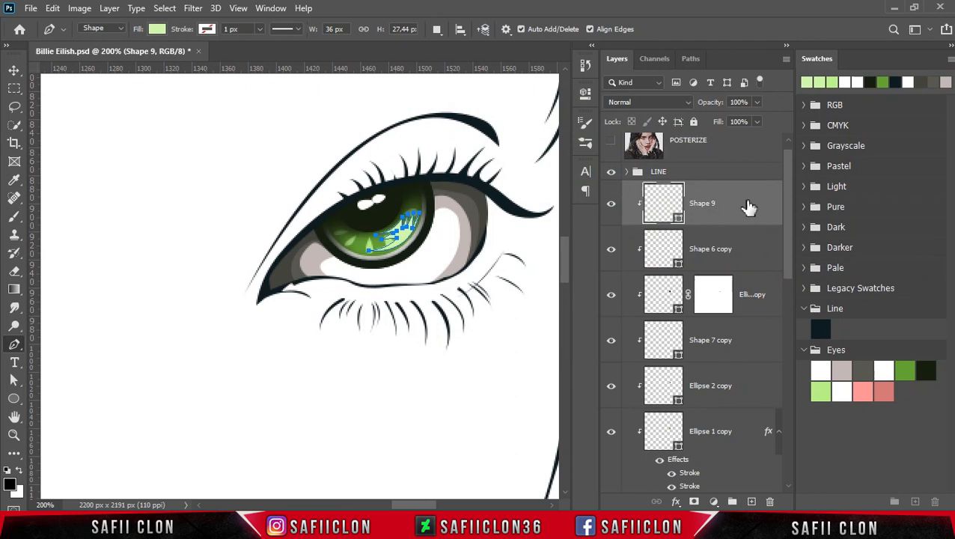
{"action": "left_click", "coordinate": [695, 502]}
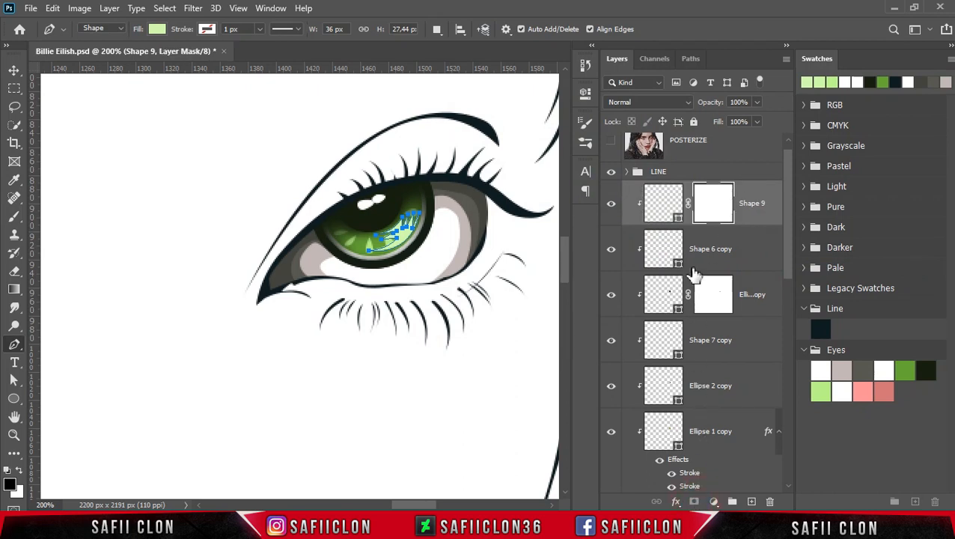
Step: Fade the jagged iris highlight on the Shape 9 mask with a soft black brush at 9% opacity, reduced to 9 px
{"action": "left_click_drag", "start_coordinate": [14, 217], "coordinate": [63, 220]}
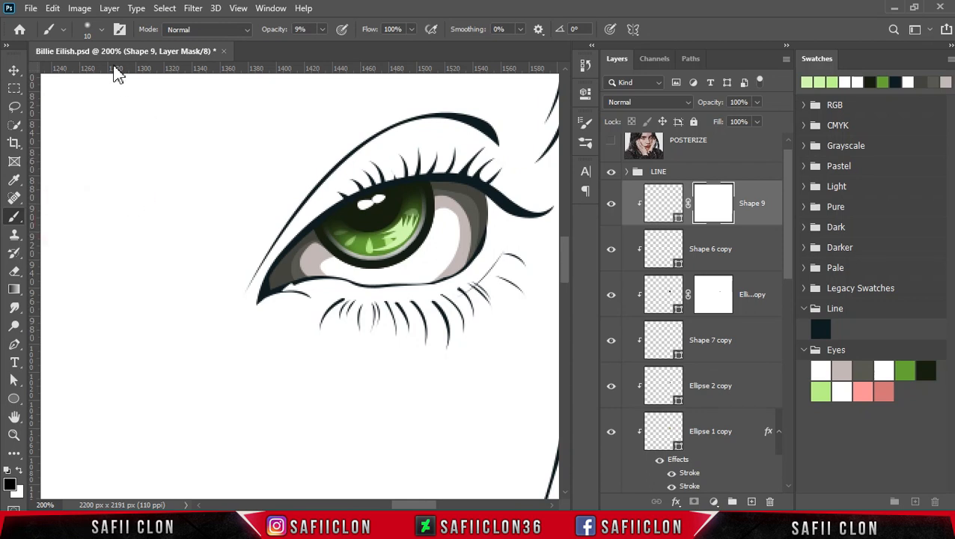
{"action": "left_click", "coordinate": [95, 29]}
{"action": "left_click_drag", "start_coordinate": [86, 77], "coordinate": [97, 77]}
{"action": "left_click", "coordinate": [100, 30]}
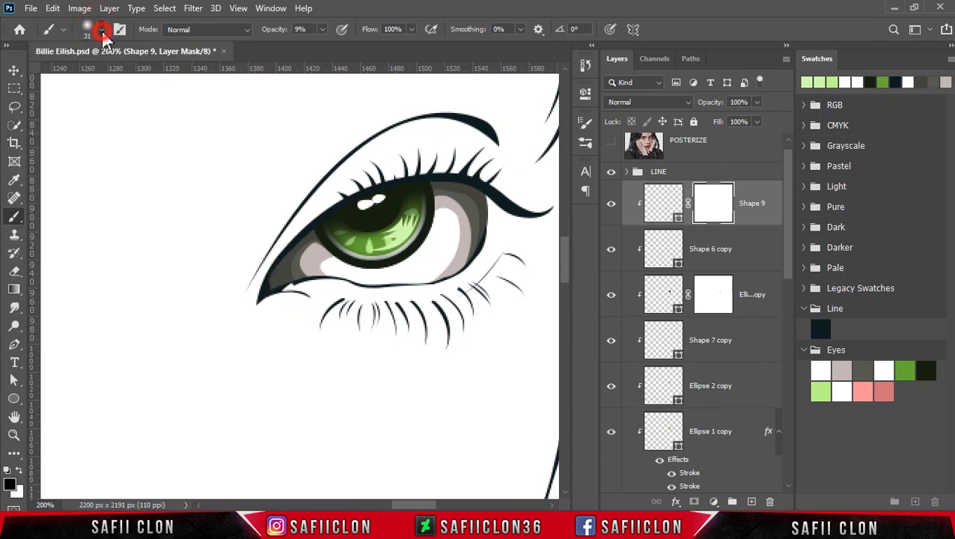
{"action": "left_click", "coordinate": [322, 32]}
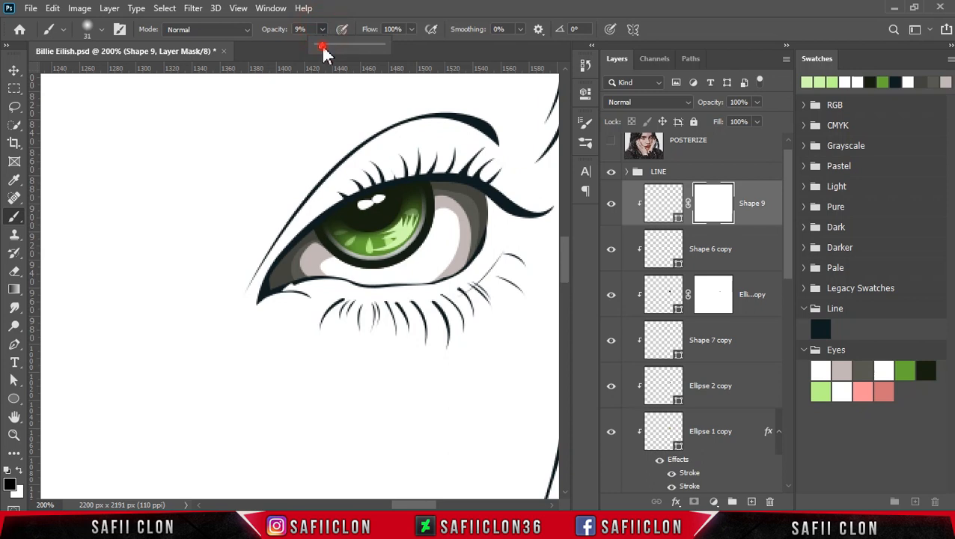
{"action": "left_click", "coordinate": [322, 32]}
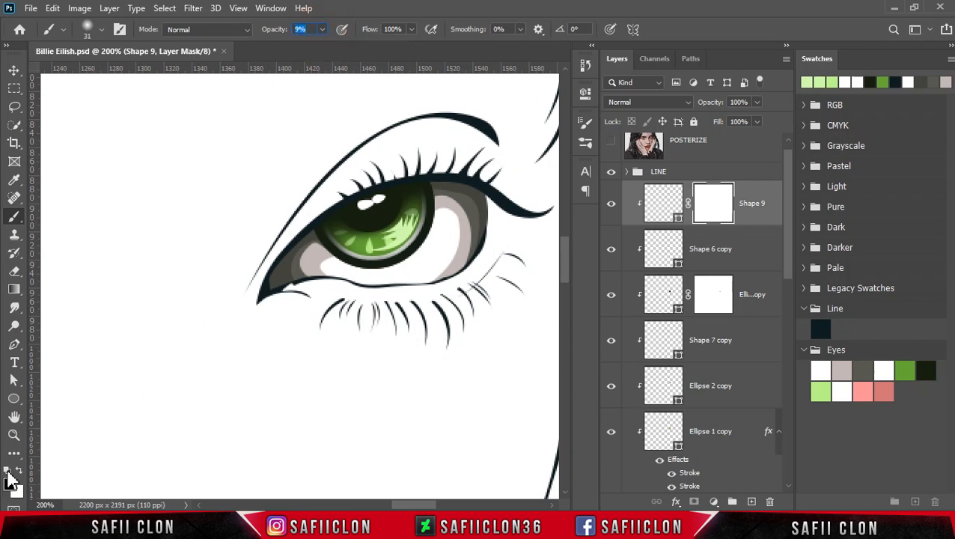
{"action": "key", "text": "["}
{"action": "key", "text": "["}
{"action": "key", "text": "["}
{"action": "key", "text": "["}
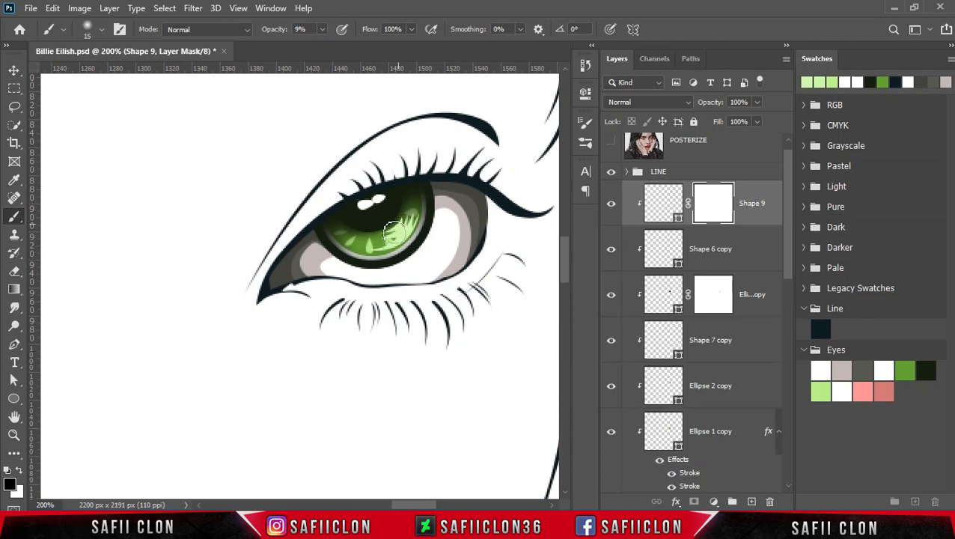
{"action": "key", "text": "["}
{"action": "mouse_move", "coordinate": [377, 246]}
{"action": "left_mouse_down"}
{"action": "mouse_move", "coordinate": [426, 200]}
{"action": "mouse_move", "coordinate": [363, 257]}
{"action": "mouse_move", "coordinate": [421, 227]}
{"action": "mouse_move", "coordinate": [371, 247]}
{"action": "left_mouse_up"}
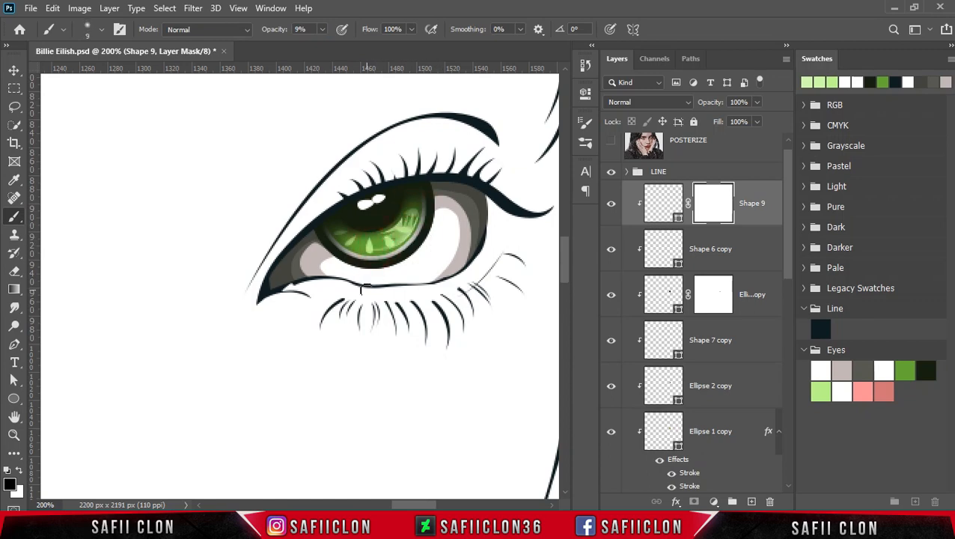
Step: View the whole portrait and compare both eyes with the Shape 9 highlight hidden and shown
{"action": "scroll", "coordinate": [366, 297], "scroll_direction": "down", "scroll_amount": 6}
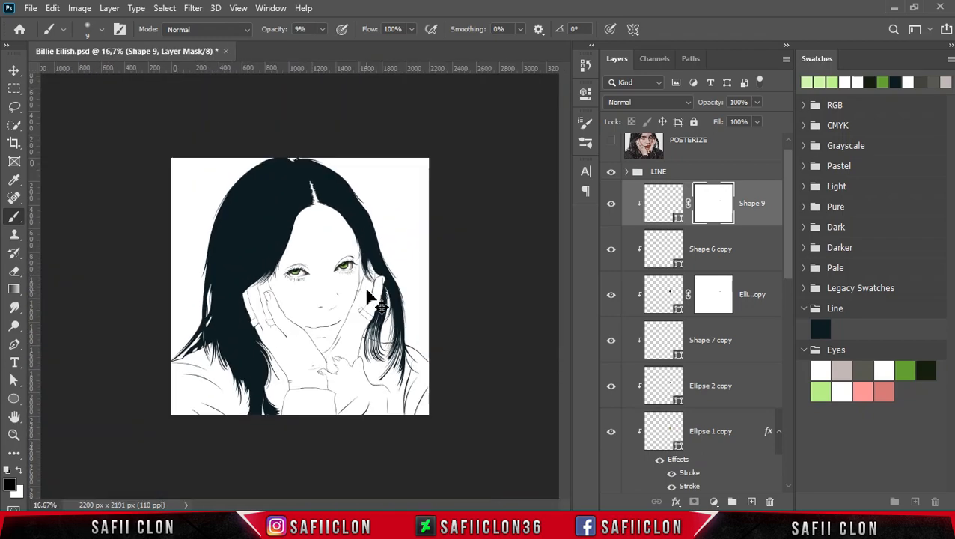
{"action": "scroll", "coordinate": [367, 292], "scroll_direction": "up", "scroll_amount": 2}
{"action": "scroll", "coordinate": [367, 290], "scroll_direction": "up", "scroll_amount": 2}
{"action": "scroll", "coordinate": [366, 291], "scroll_direction": "down", "scroll_amount": 1}
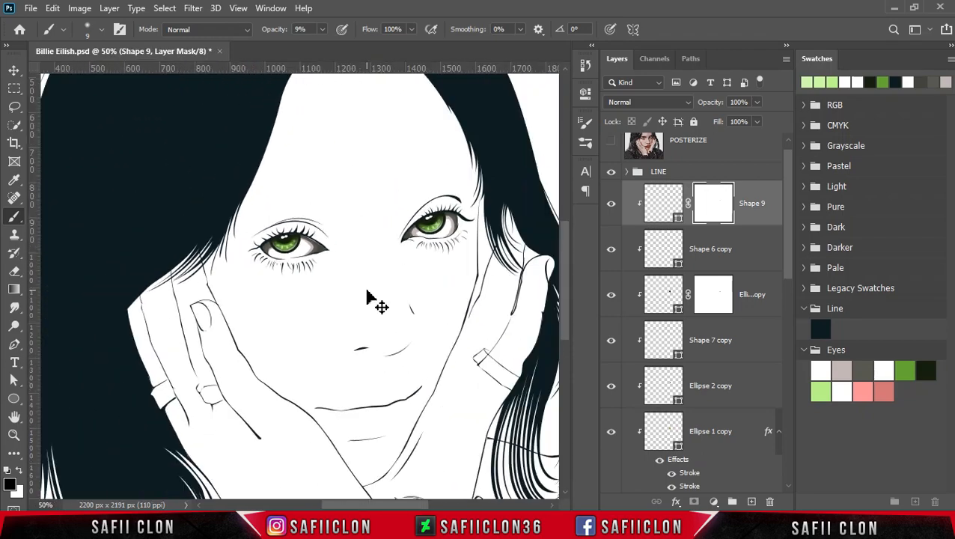
{"action": "scroll", "coordinate": [366, 289], "scroll_direction": "up", "scroll_amount": 1}
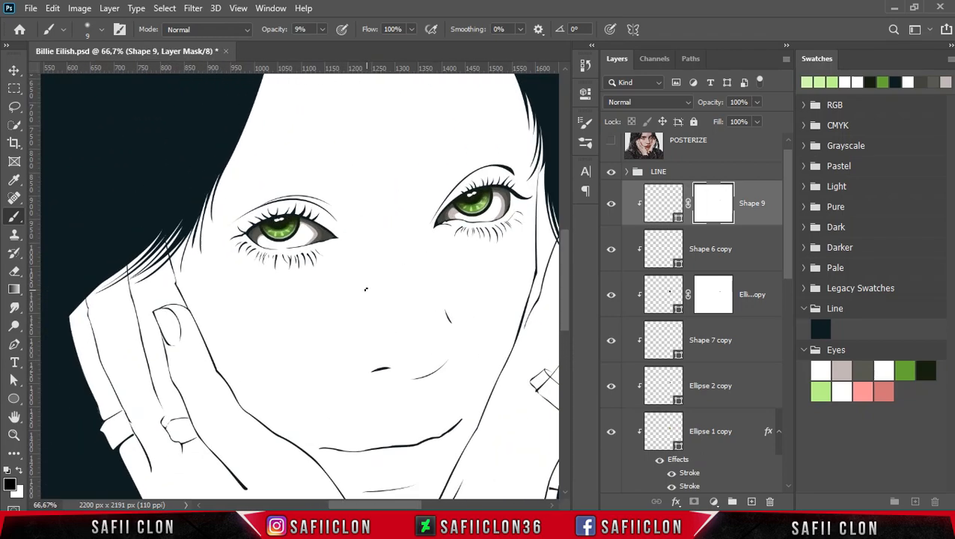
{"action": "left_click", "coordinate": [615, 207]}
{"action": "left_click", "coordinate": [615, 207]}
Step: Trace the first eye's inner corner from the POSTERIZE reference with the Pen tool, as a new shape layer about 62 × 51 px
{"action": "left_click", "coordinate": [764, 196]}
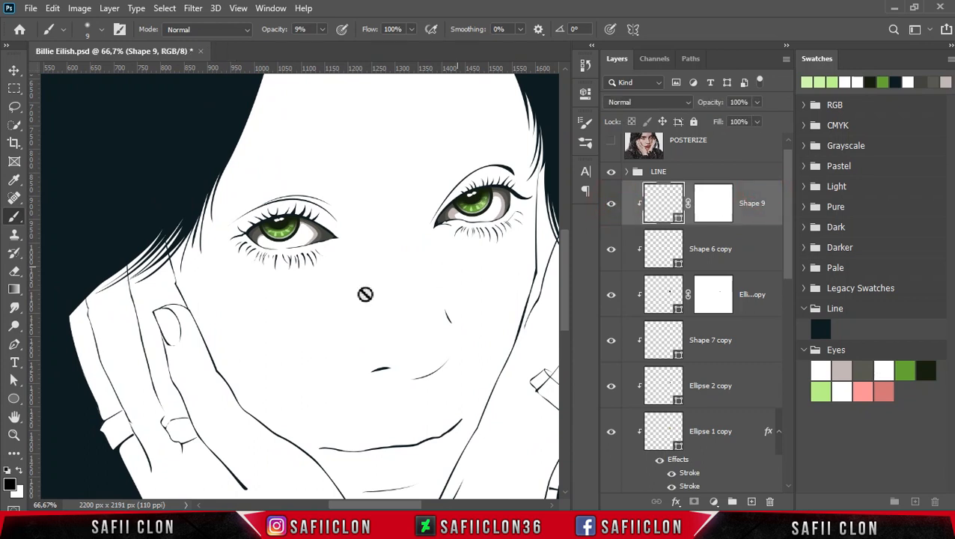
{"action": "left_click", "coordinate": [14, 343]}
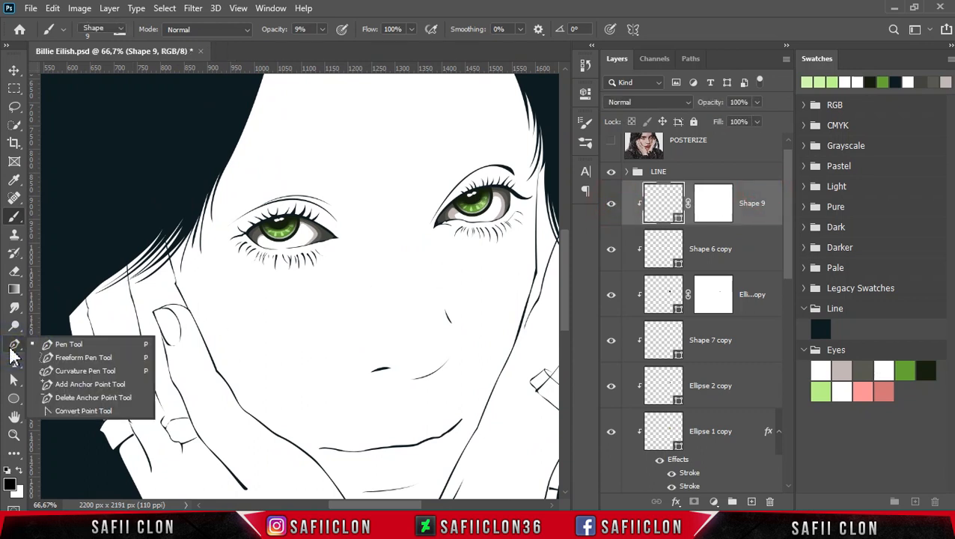
{"action": "left_click", "coordinate": [60, 347]}
{"action": "left_click", "coordinate": [120, 30]}
{"action": "left_click", "coordinate": [116, 39]}
{"action": "left_click", "coordinate": [438, 31]}
{"action": "left_click", "coordinate": [449, 43]}
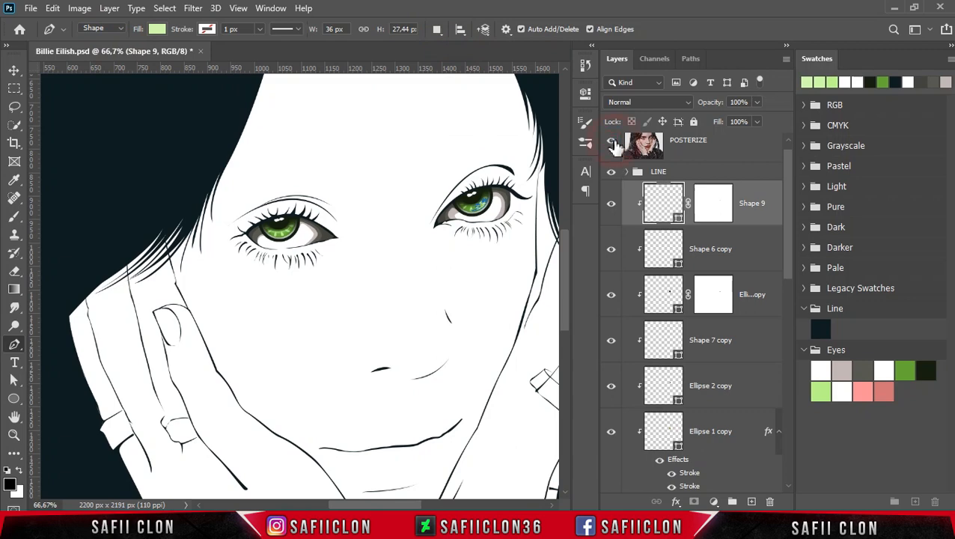
{"action": "left_click", "coordinate": [611, 142]}
{"action": "key", "text": "ctrl+plus"}
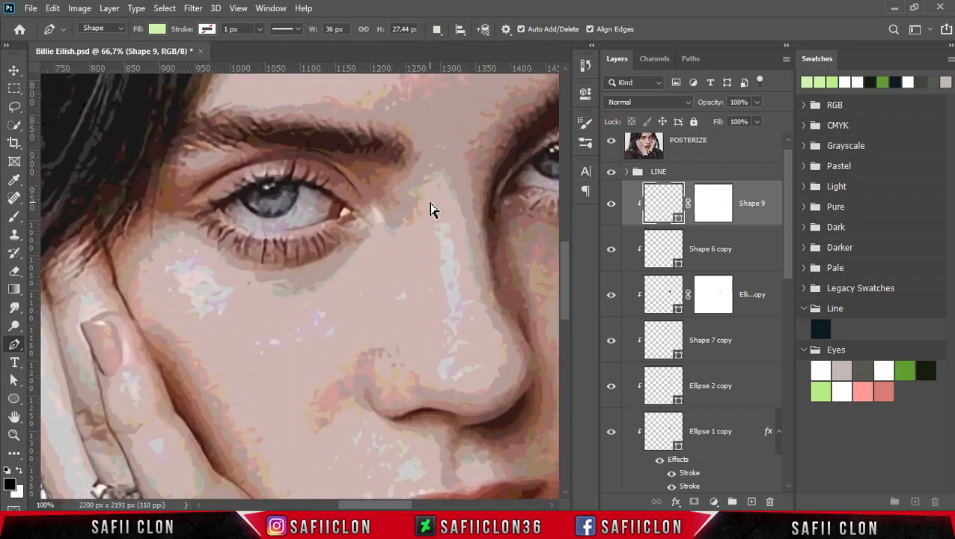
{"action": "left_click", "coordinate": [319, 190]}
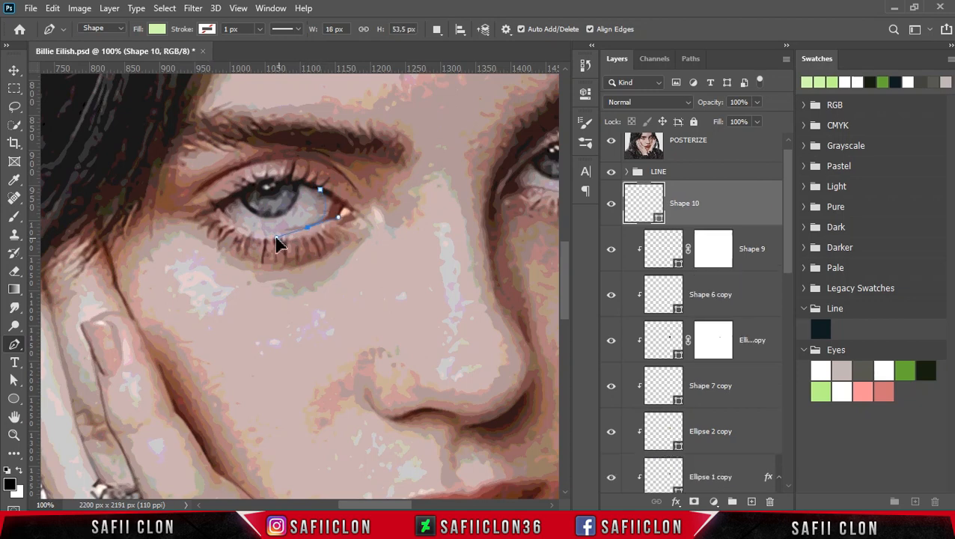
{"action": "left_click", "coordinate": [324, 219]}
{"action": "left_click", "coordinate": [611, 141]}
{"action": "left_click", "coordinate": [307, 225]}
{"action": "key", "text": "ctrl+plus"}
{"action": "left_click", "coordinate": [368, 233]}
{"action": "left_click", "coordinate": [405, 217]}
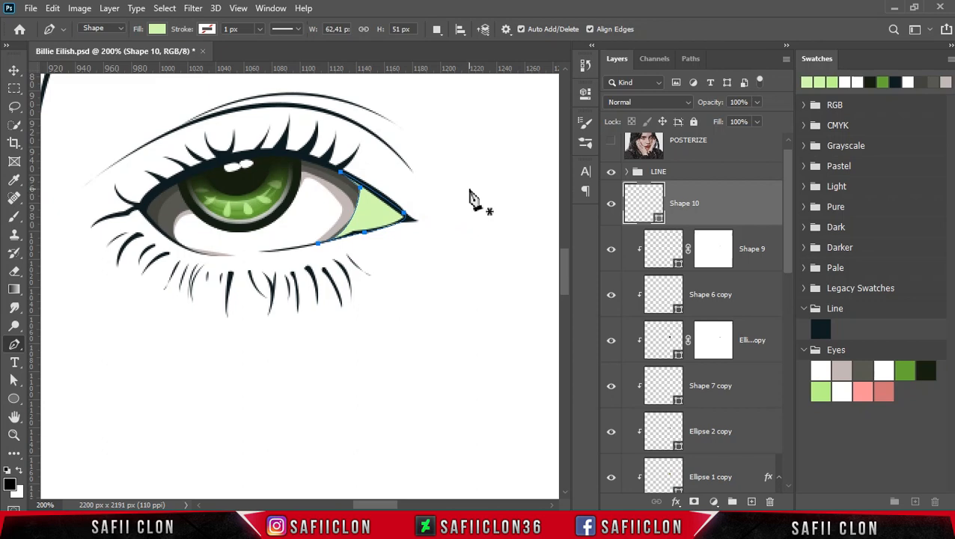
Step: Clip the Shape 10 inner-corner shape to the layers below and fill it with the pink Eyes swatch, #fa9196
{"action": "right_click", "coordinate": [716, 213]}
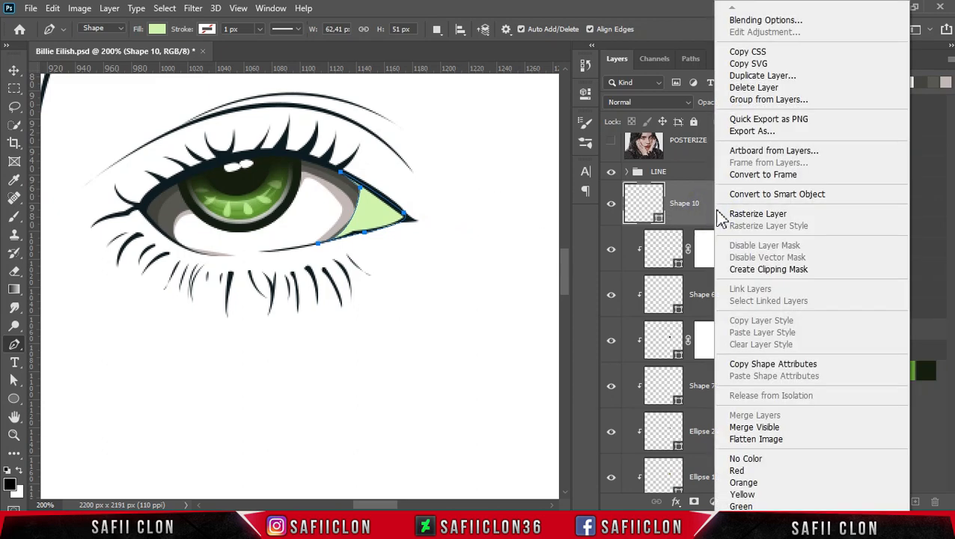
{"action": "left_click", "coordinate": [748, 268]}
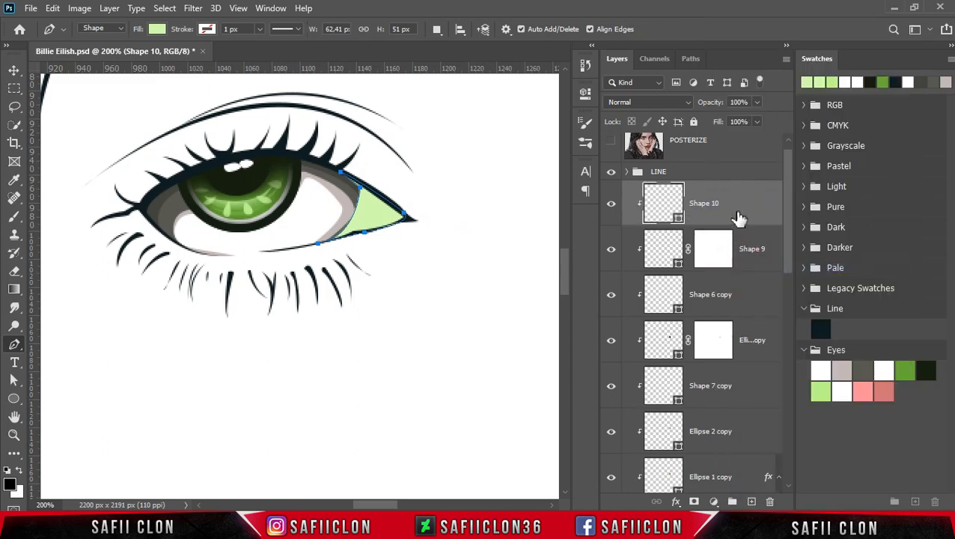
{"action": "double_click", "coordinate": [680, 219]}
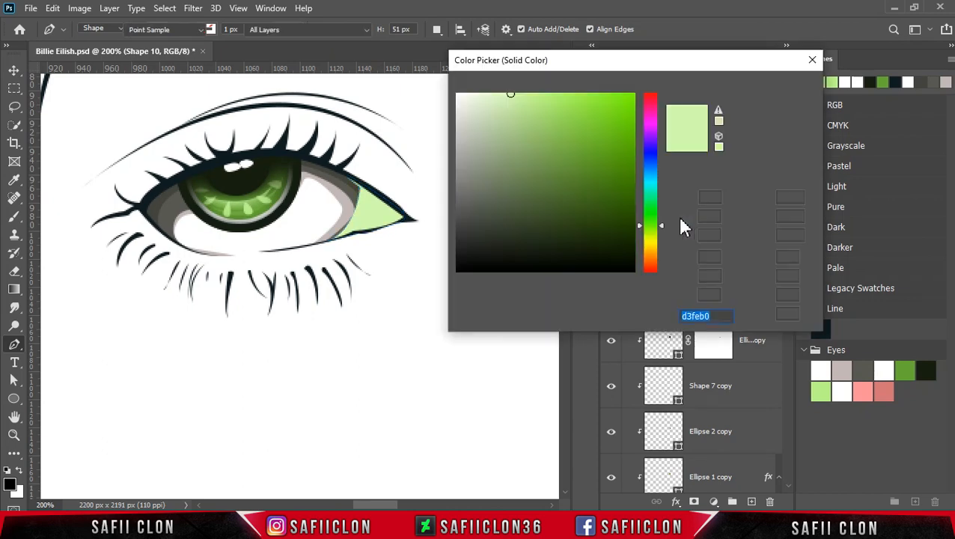
{"action": "left_click", "coordinate": [864, 390]}
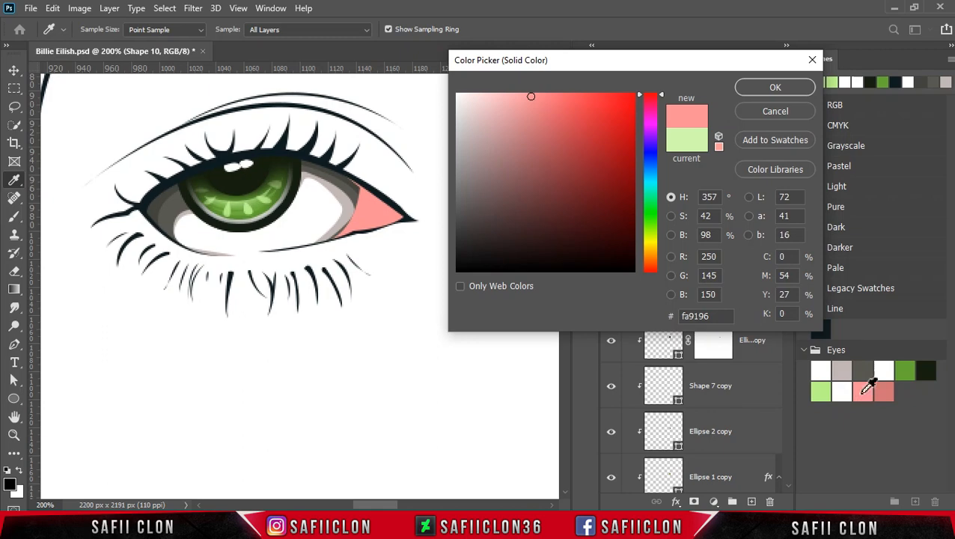
{"action": "left_click", "coordinate": [774, 88]}
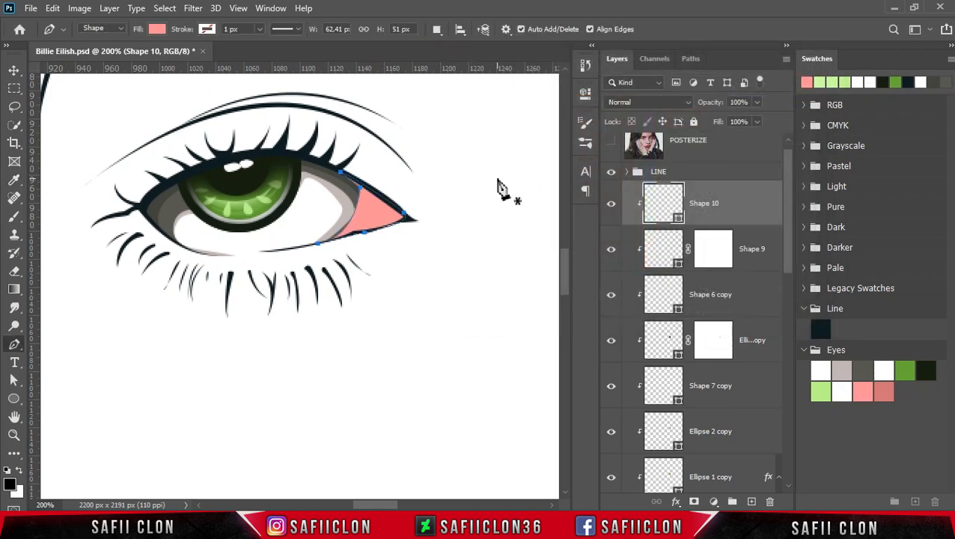
Step: Add the second eye's pink inner corner to the Shape 10 layer with the Pen tool, using Combine Shapes, and refine its lower edge
{"action": "left_click", "coordinate": [438, 29]}
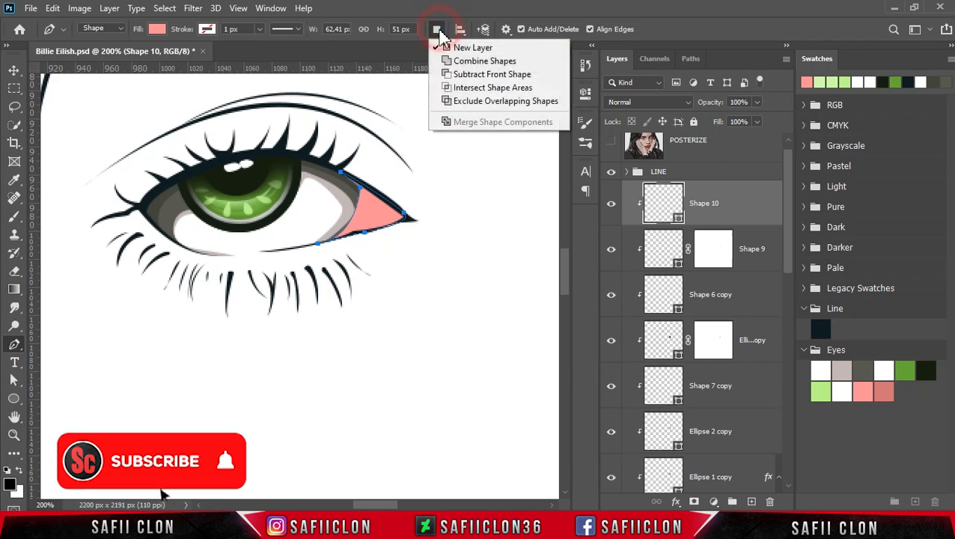
{"action": "left_click", "coordinate": [470, 62]}
{"action": "left_click_drag", "start_coordinate": [386, 506], "coordinate": [426, 505]}
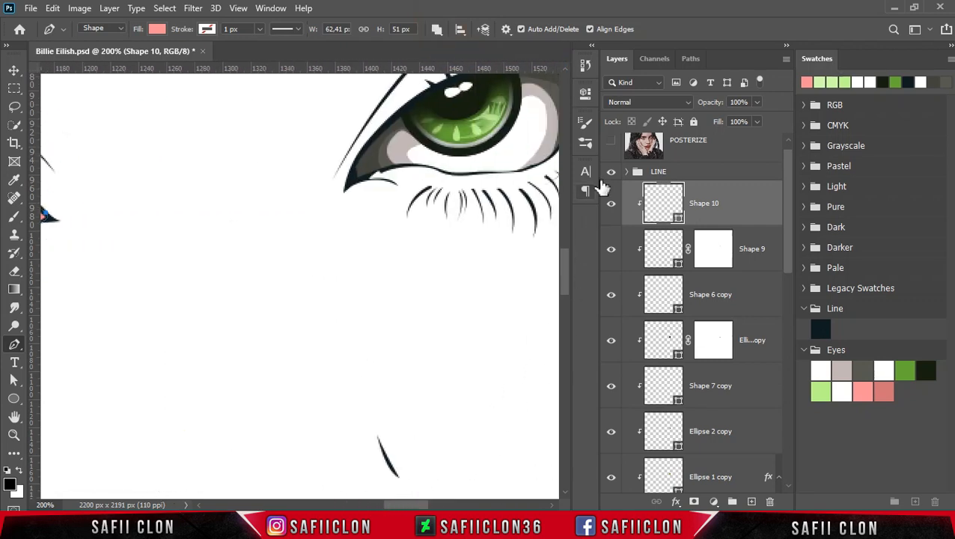
{"action": "left_click", "coordinate": [611, 144]}
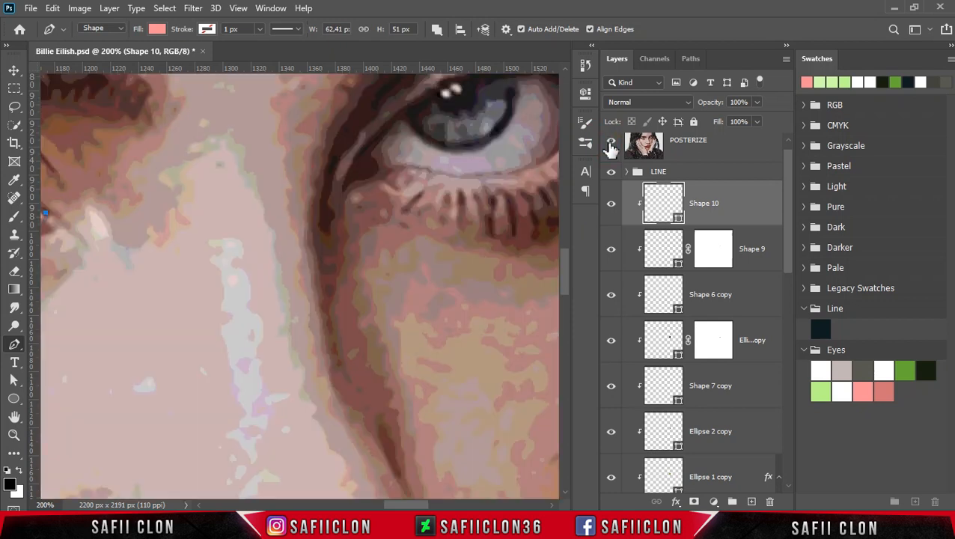
{"action": "left_click", "coordinate": [611, 146]}
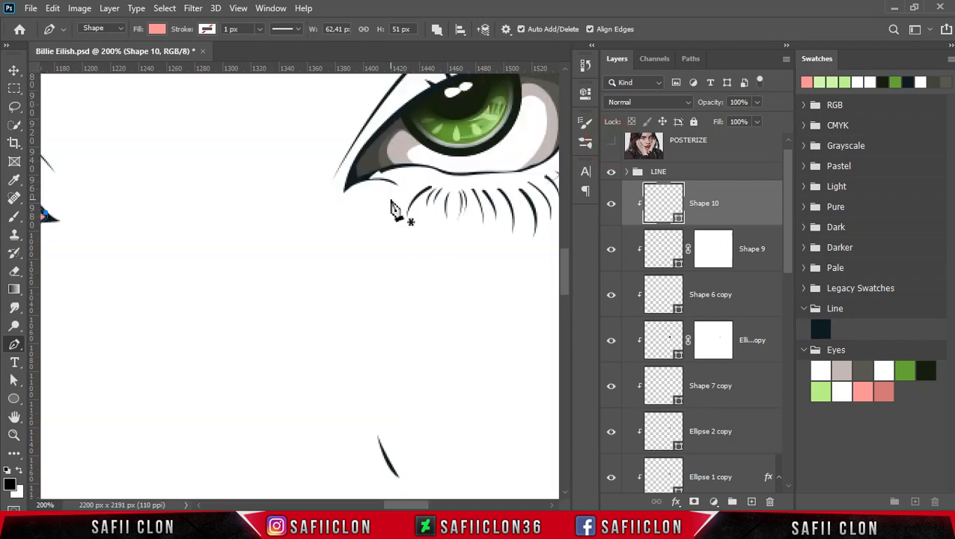
{"action": "left_click", "coordinate": [378, 135]}
{"action": "left_click_drag", "start_coordinate": [381, 170], "coordinate": [407, 165]}
{"action": "left_click_drag", "start_coordinate": [361, 190], "coordinate": [354, 192]}
{"action": "left_click_drag", "start_coordinate": [338, 184], "coordinate": [379, 138]}
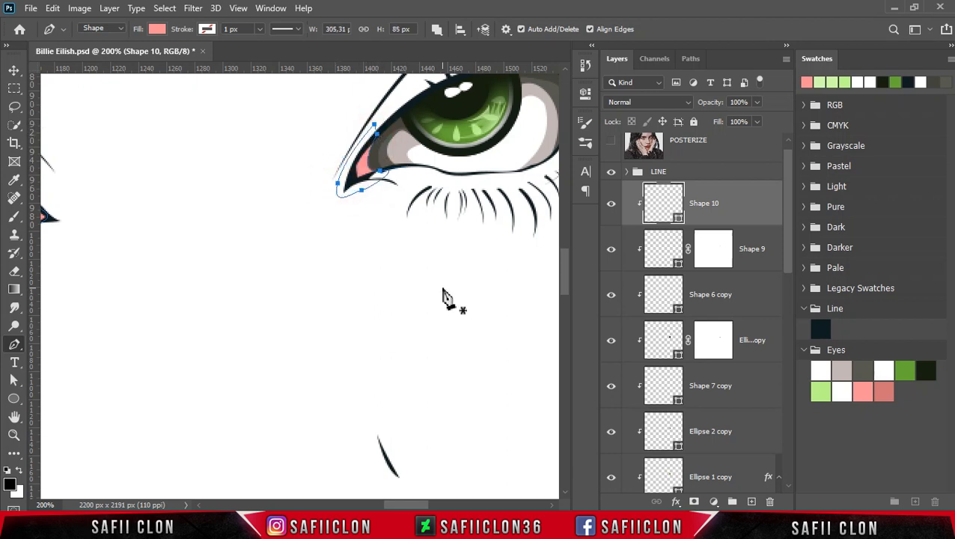
{"action": "left_click_drag", "start_coordinate": [424, 507], "coordinate": [415, 508]}
{"action": "left_click_drag", "start_coordinate": [441, 135], "coordinate": [448, 127]}
{"action": "left_click_drag", "start_coordinate": [448, 182], "coordinate": [450, 175]}
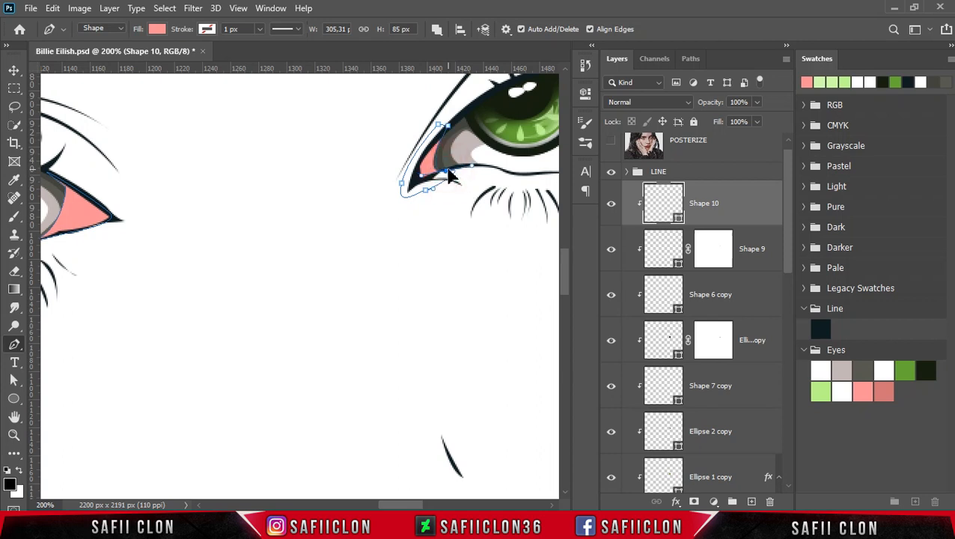
Step: Trace the first eye's inner-corner shading from the POSTERIZE reference as a new Pen shape layer about 56 × 63 px
{"action": "left_click", "coordinate": [439, 29]}
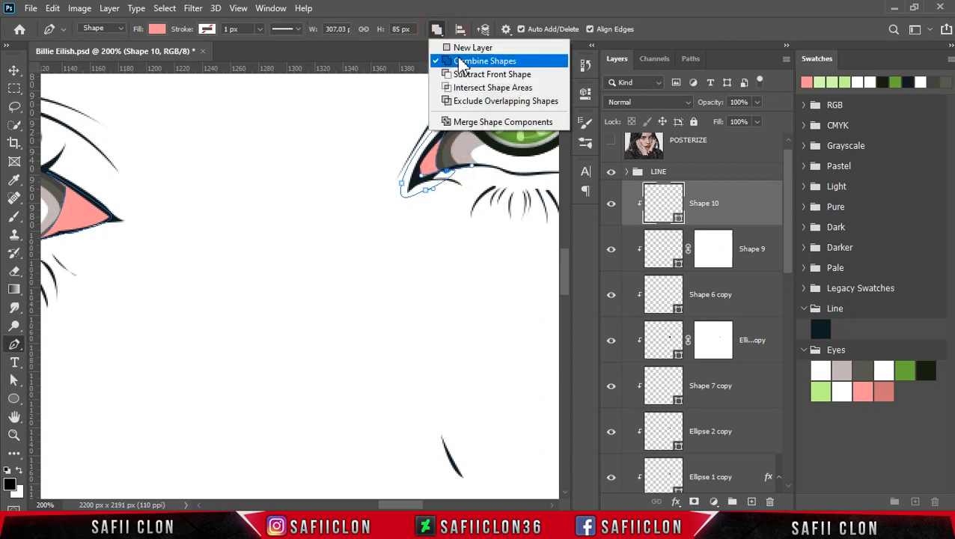
{"action": "left_click", "coordinate": [449, 42]}
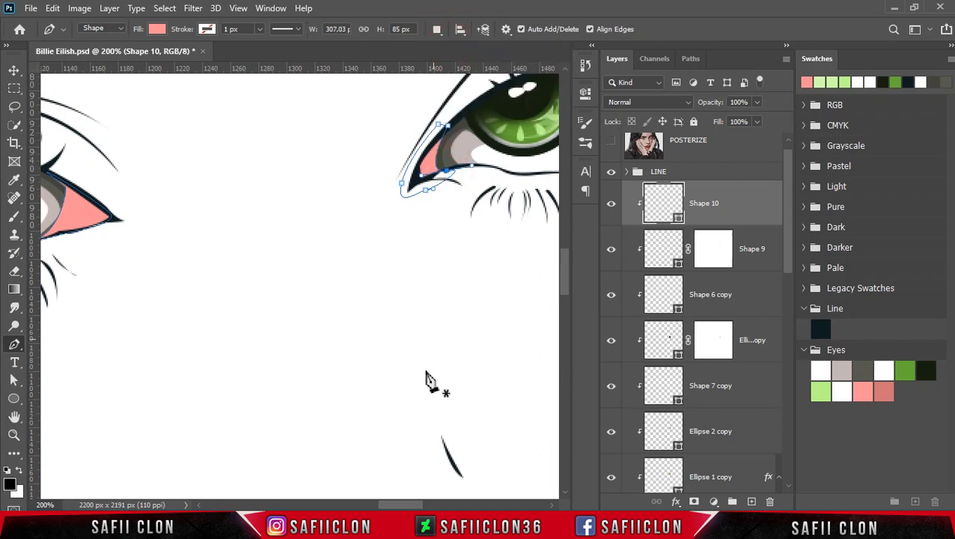
{"action": "left_click_drag", "start_coordinate": [412, 505], "coordinate": [401, 507]}
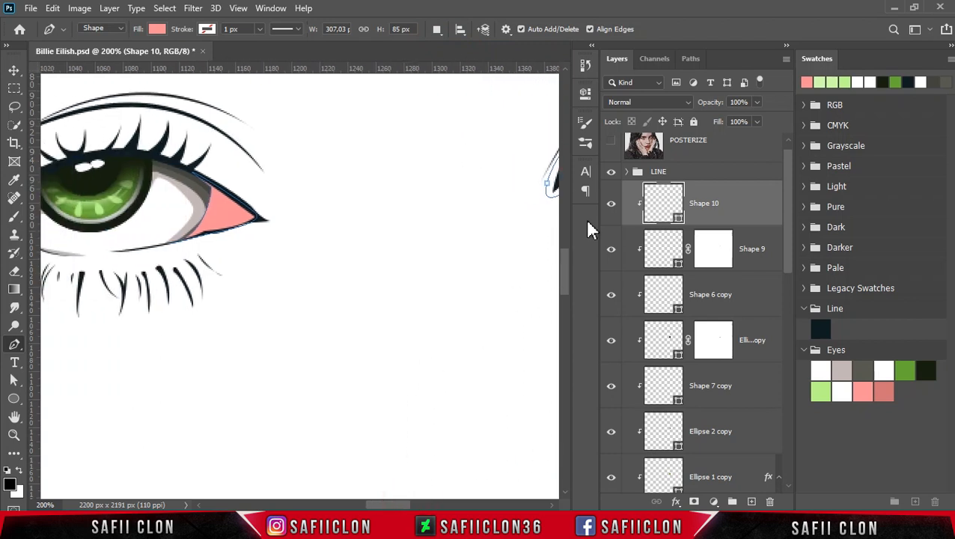
{"action": "left_click", "coordinate": [612, 141]}
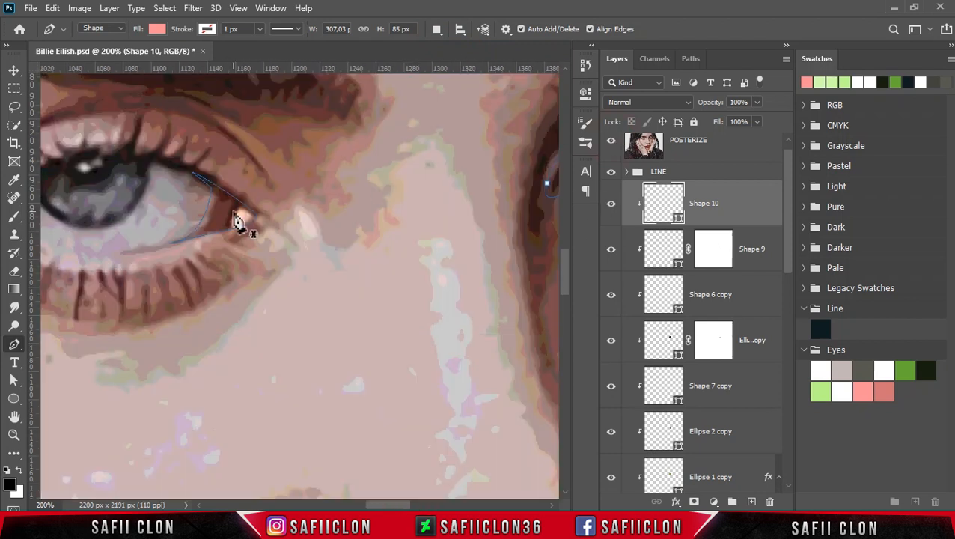
{"action": "left_click_drag", "start_coordinate": [218, 188], "coordinate": [215, 246]}
{"action": "key", "text": "Return"}
{"action": "left_click", "coordinate": [190, 171]}
{"action": "left_click_drag", "start_coordinate": [257, 223], "coordinate": [248, 192]}
{"action": "left_click", "coordinate": [191, 170]}
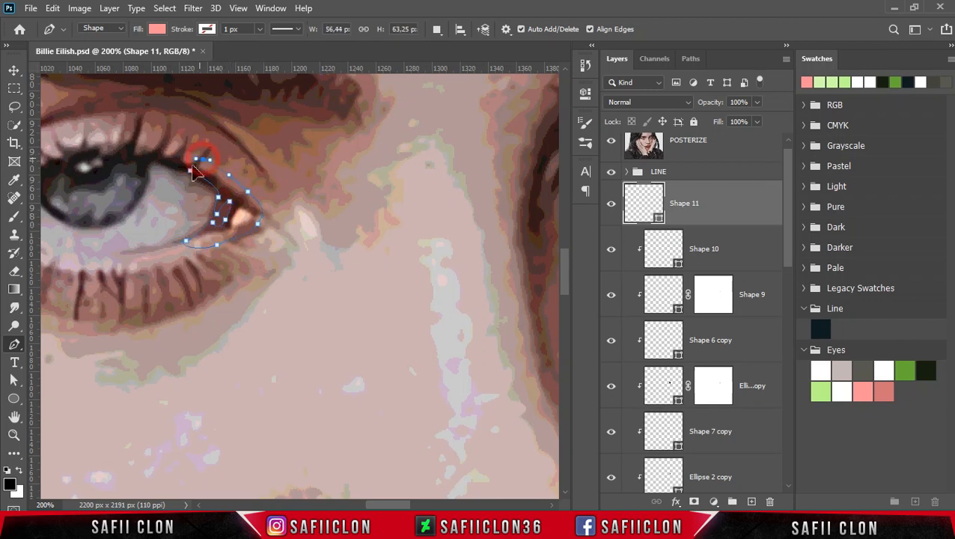
{"action": "left_click", "coordinate": [611, 144]}
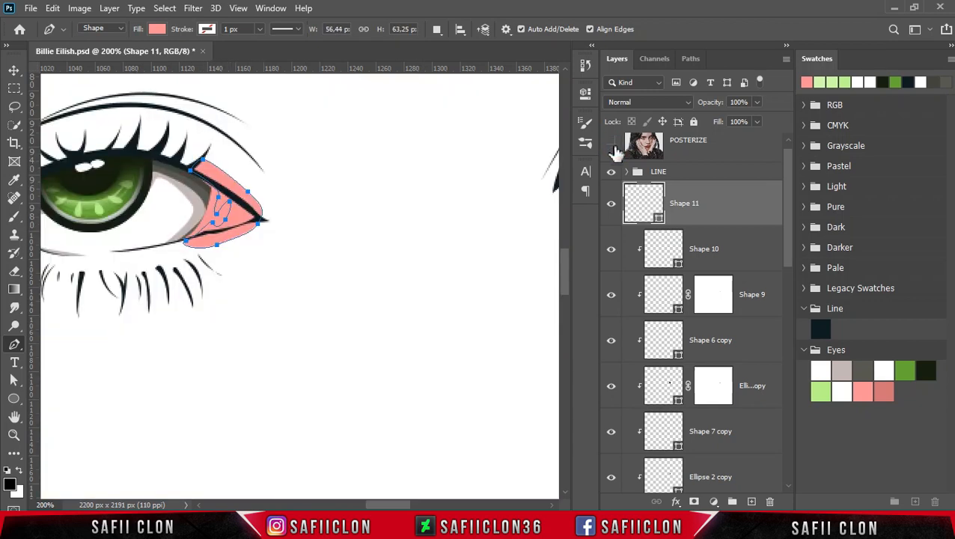
Step: Fill the Shape 11 corner shading with dark pink #b55a5e and clip it to the layers below
{"action": "double_click", "coordinate": [659, 219]}
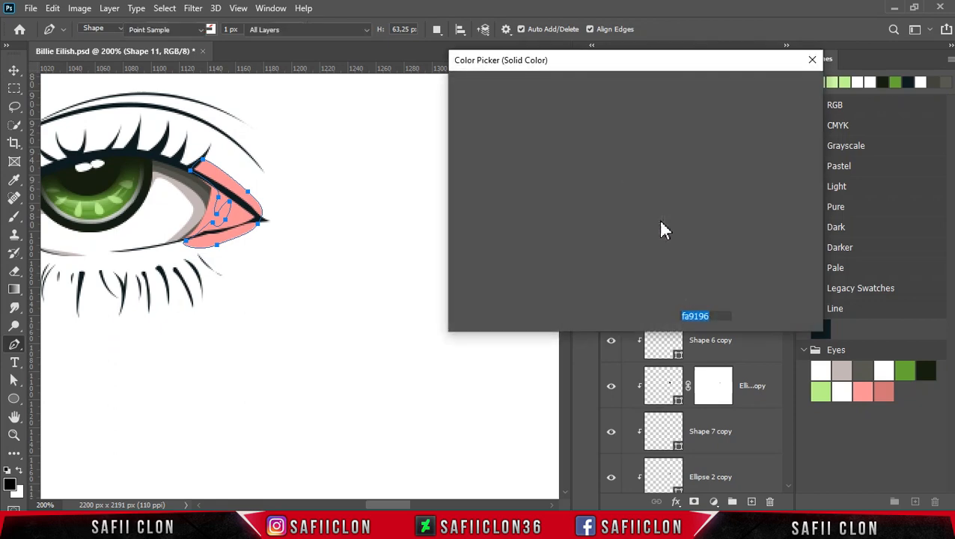
{"action": "left_click", "coordinate": [884, 392]}
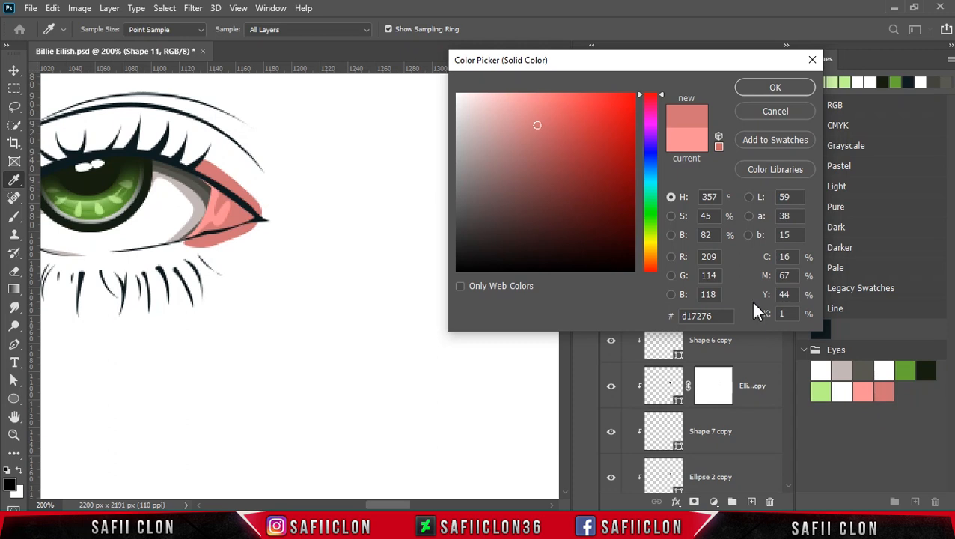
{"action": "left_click", "coordinate": [542, 134]}
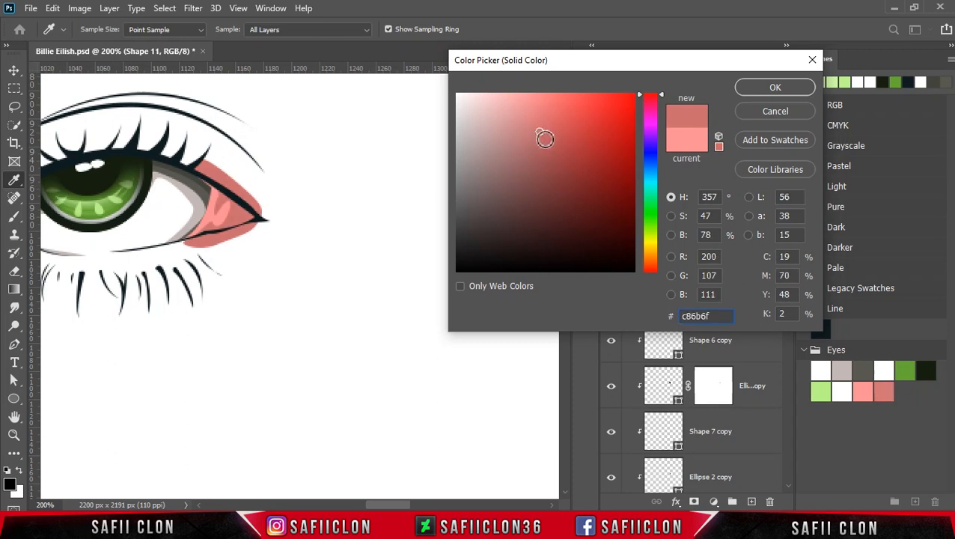
{"action": "left_click", "coordinate": [545, 139]}
{"action": "left_click", "coordinate": [547, 145]}
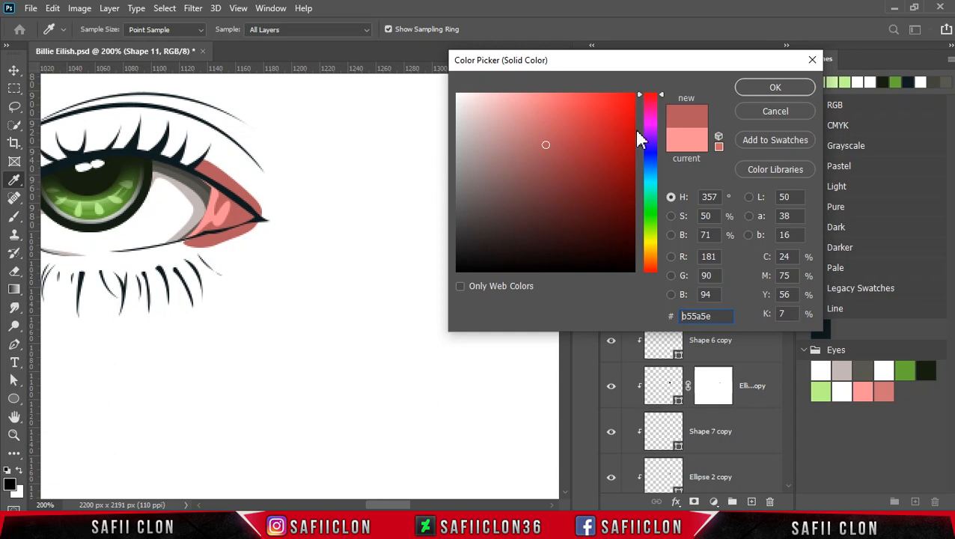
{"action": "left_click", "coordinate": [753, 91]}
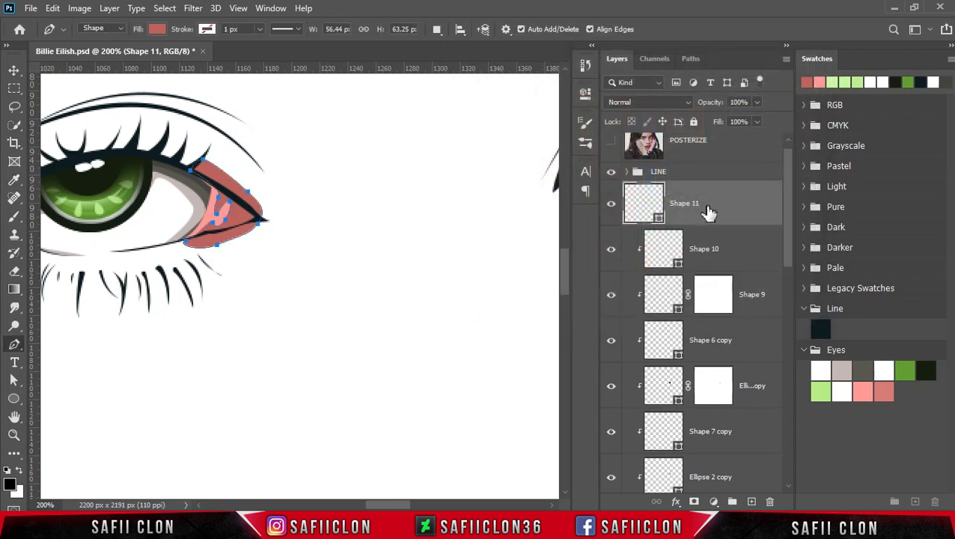
{"action": "right_click", "coordinate": [741, 202]}
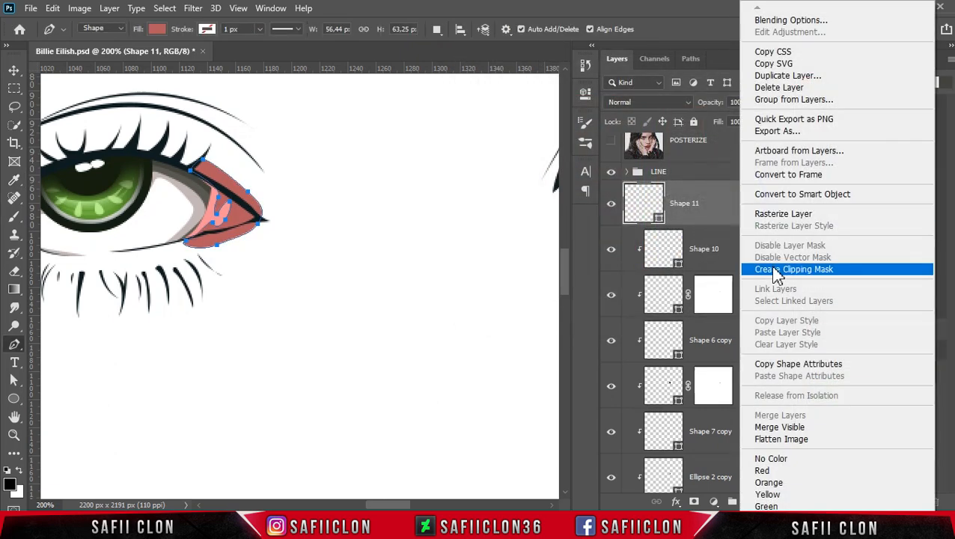
{"action": "left_click", "coordinate": [779, 269]}
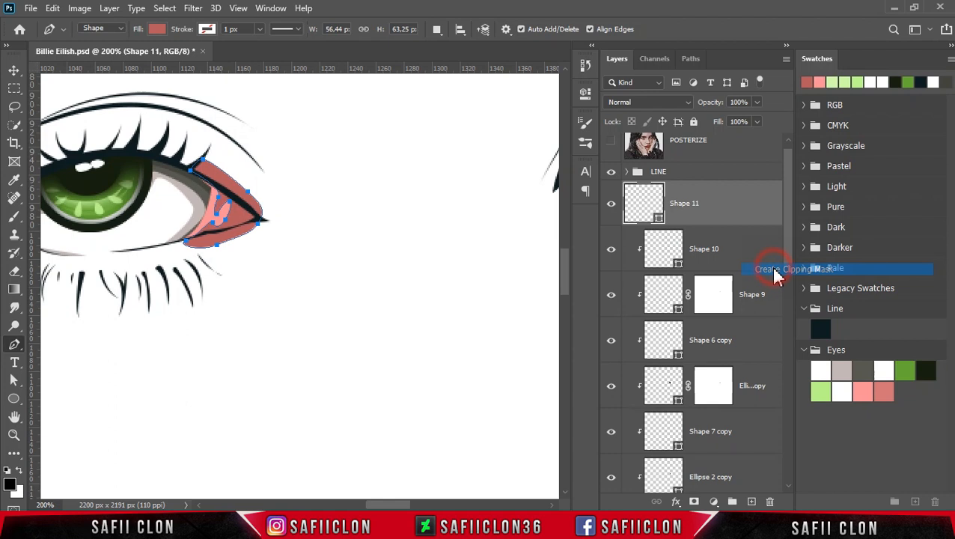
Step: Extend the Shape 11 shading along the first eye's lower inner lid with a small Pen shape, using Combine Shapes
{"action": "left_click", "coordinate": [437, 29]}
{"action": "left_click", "coordinate": [460, 61]}
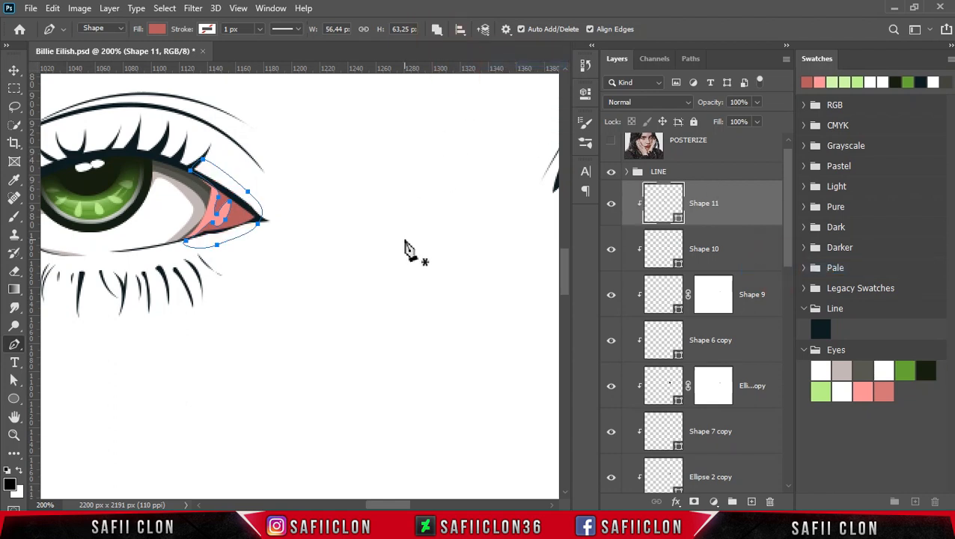
{"action": "left_click", "coordinate": [169, 242]}
{"action": "left_click", "coordinate": [204, 236]}
{"action": "left_click", "coordinate": [204, 222]}
{"action": "left_click", "coordinate": [169, 242]}
Step: Draw the dark pink shading over the second eye's inner corner with the Pen tool, on the same Shape 11 layer
{"action": "scroll", "coordinate": [284, 274], "scroll_direction": "right", "scroll_amount": 5}
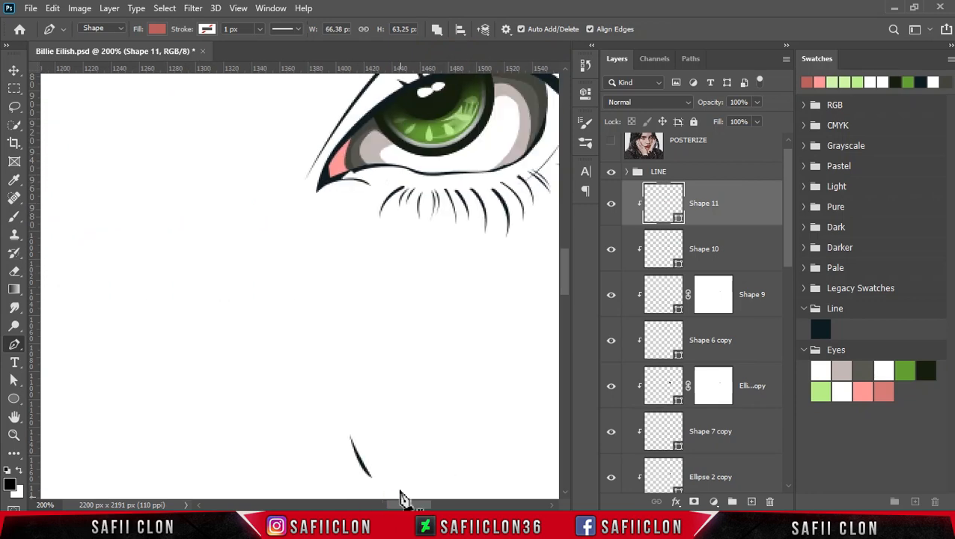
{"action": "left_click", "coordinate": [350, 159]}
{"action": "left_click", "coordinate": [340, 176]}
{"action": "left_click", "coordinate": [358, 198]}
{"action": "left_click", "coordinate": [323, 211]}
{"action": "left_click", "coordinate": [320, 156]}
{"action": "left_click", "coordinate": [349, 159]}
Step: Trace the small highlight in the first eye's inner corner from the POSTERIZE reference, as a new shape layer about 18 × 16 px
{"action": "left_click_drag", "start_coordinate": [405, 504], "coordinate": [391, 506]}
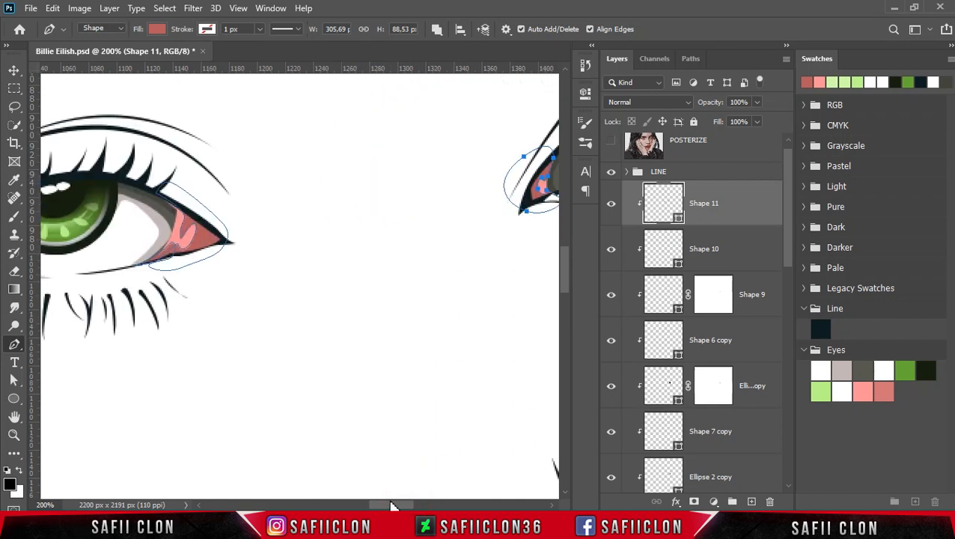
{"action": "left_click", "coordinate": [436, 30]}
{"action": "left_click", "coordinate": [460, 49]}
{"action": "left_click", "coordinate": [611, 143]}
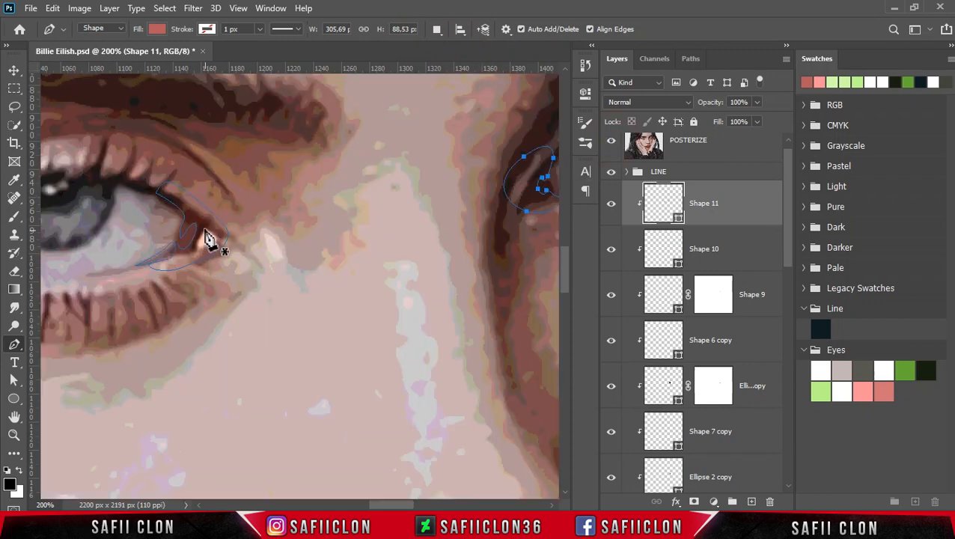
{"action": "left_click", "coordinate": [207, 228]}
{"action": "left_click", "coordinate": [196, 256]}
{"action": "left_click", "coordinate": [218, 244]}
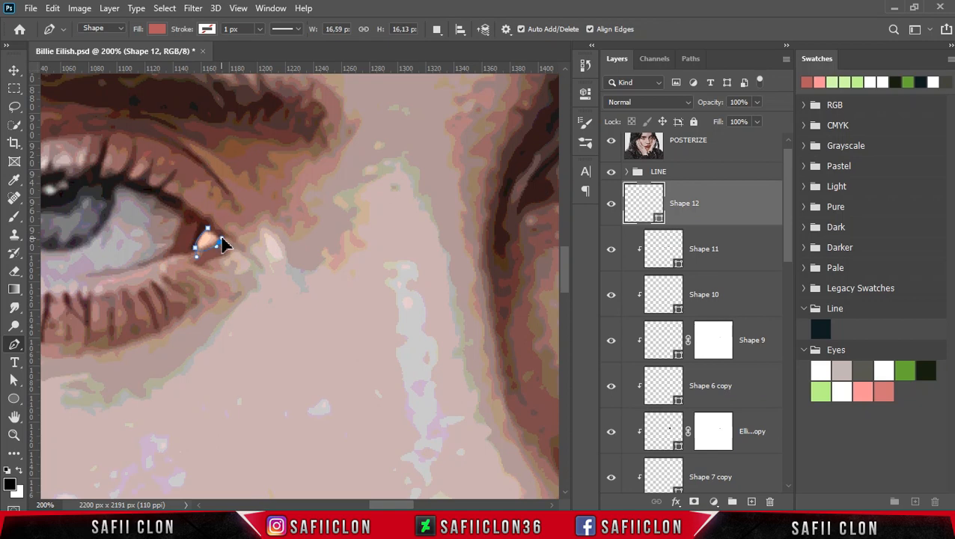
{"action": "left_click", "coordinate": [207, 227]}
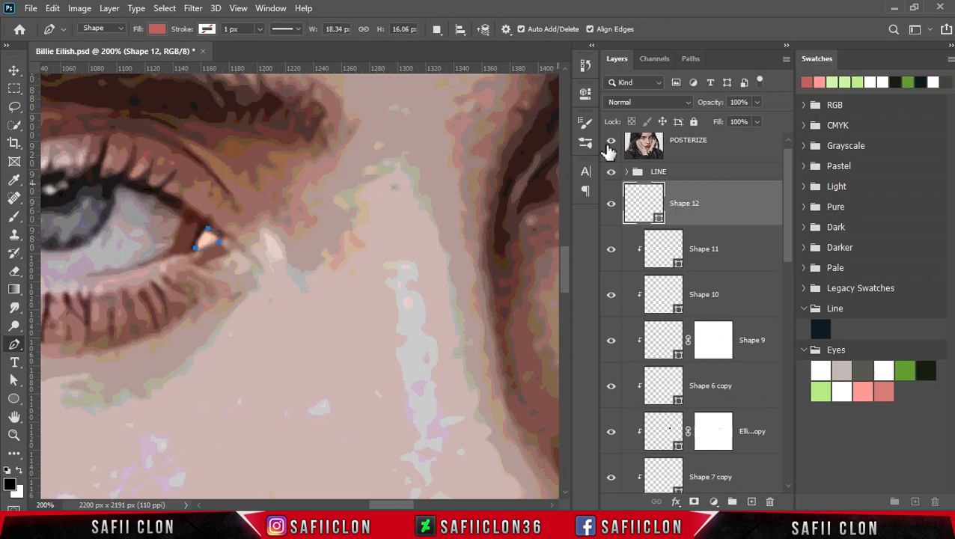
{"action": "left_click", "coordinate": [611, 144]}
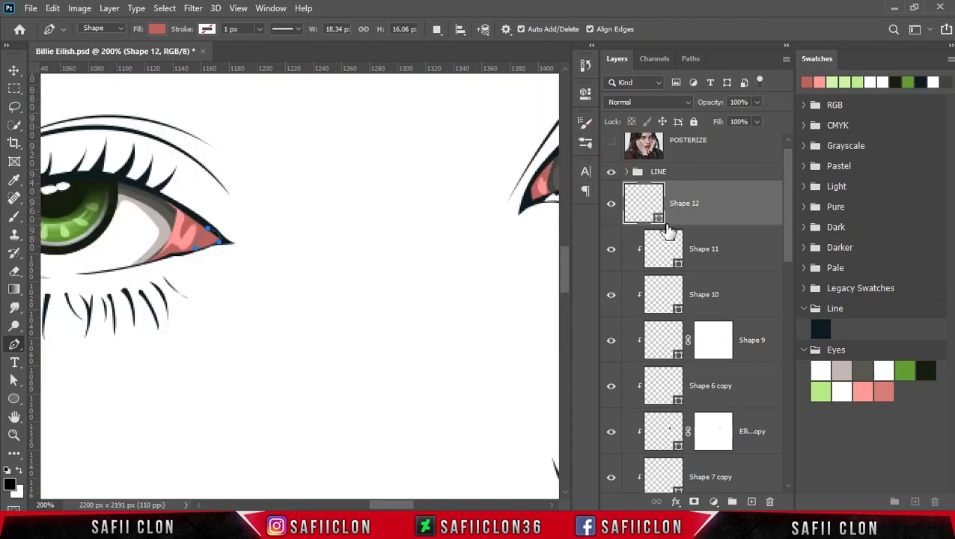
Step: Fill the Shape 12 corner highlight with light pink #ffafb3, starting from the pink Eyes swatch
{"action": "double_click", "coordinate": [658, 218]}
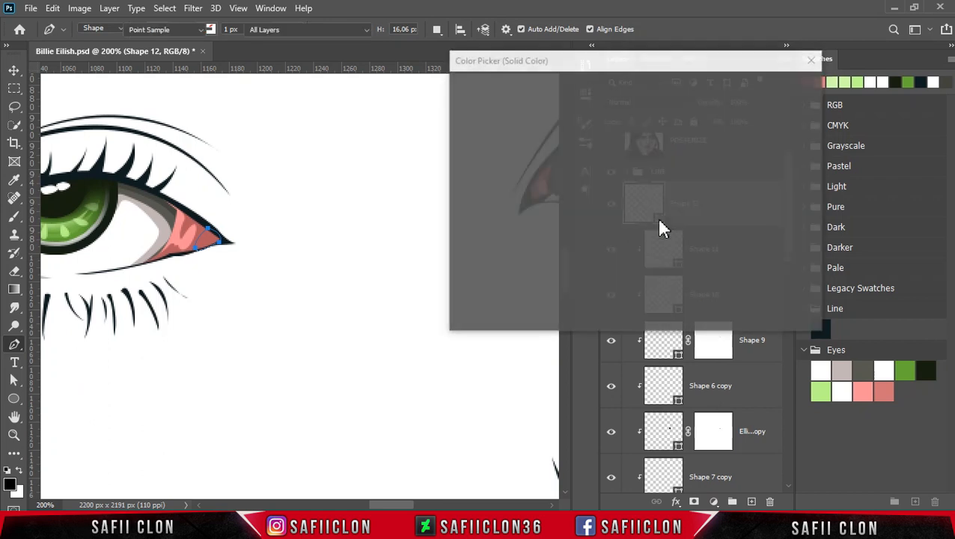
{"action": "left_click", "coordinate": [842, 393]}
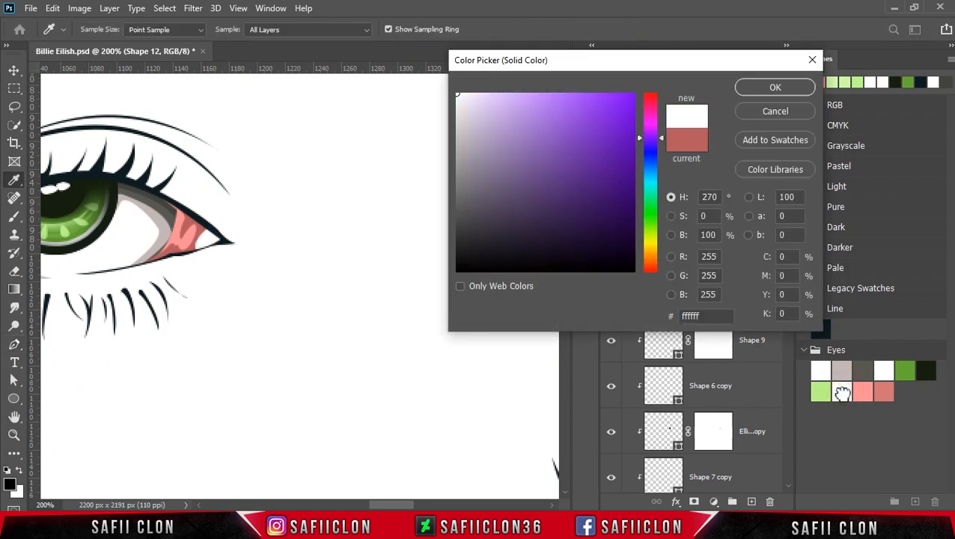
{"action": "left_click", "coordinate": [868, 393]}
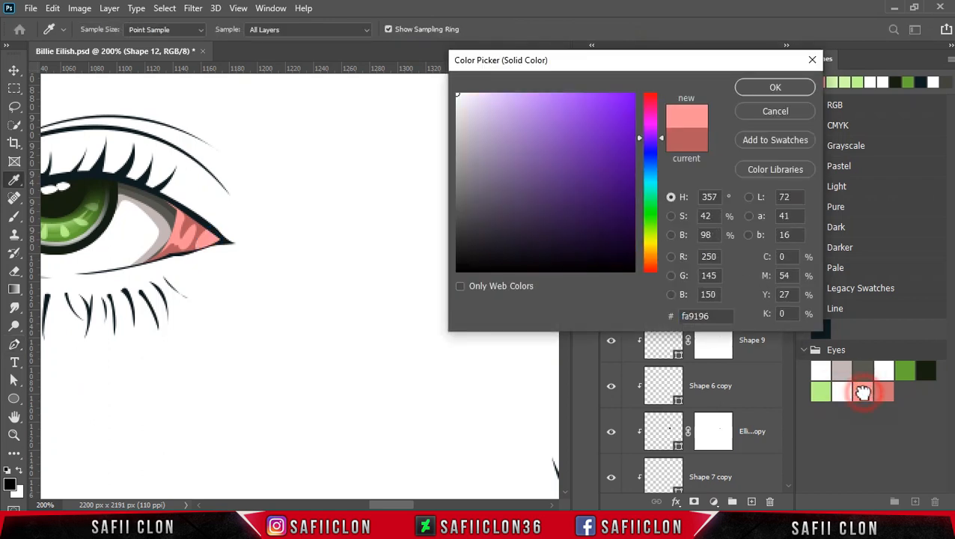
{"action": "mouse_move", "coordinate": [533, 107]}
{"action": "left_mouse_down"}
{"action": "mouse_move", "coordinate": [505, 89]}
{"action": "mouse_move", "coordinate": [513, 91]}
{"action": "left_mouse_up"}
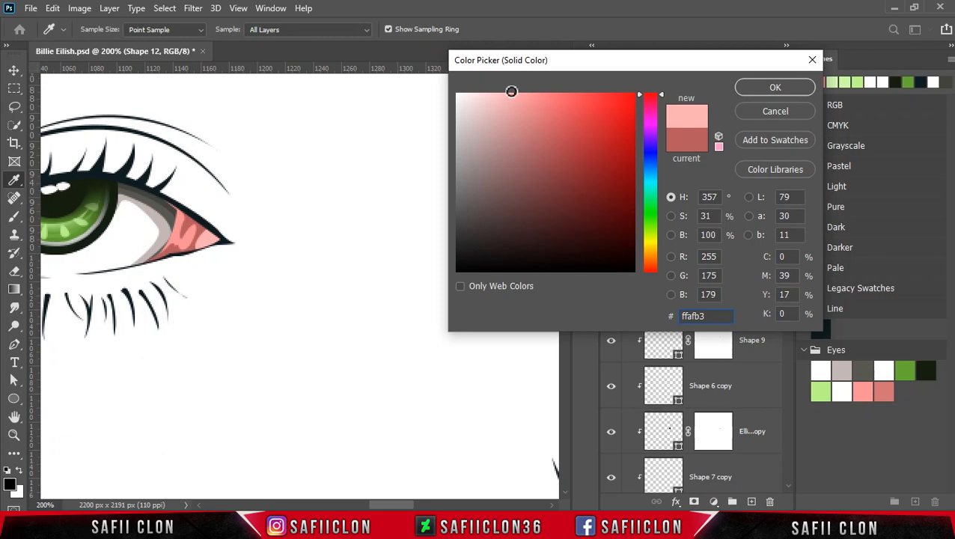
{"action": "left_click", "coordinate": [758, 90]}
Step: Clip the Shape 12 highlight to the layers below and adjust its lower anchor points, shrinking it to about 14 × 14 px
{"action": "right_click", "coordinate": [717, 199]}
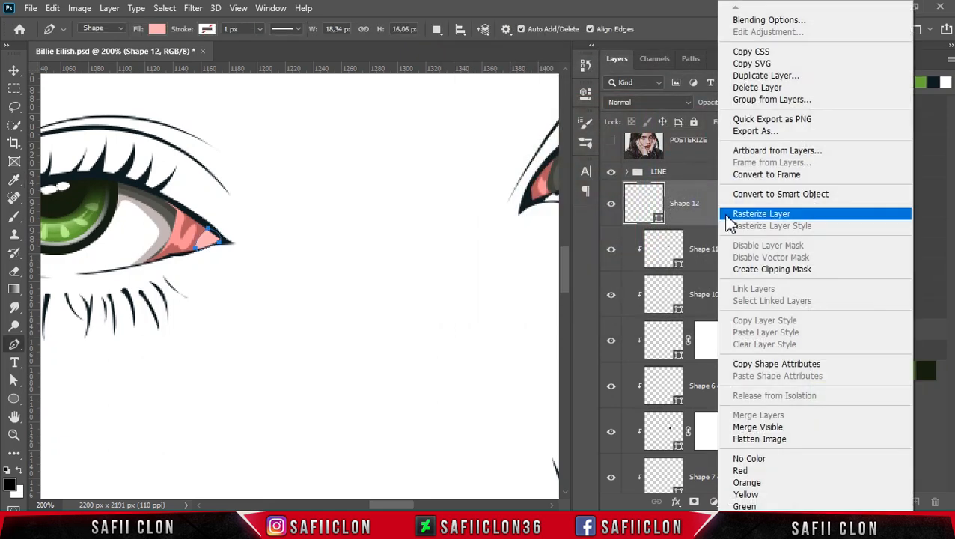
{"action": "left_click", "coordinate": [761, 268]}
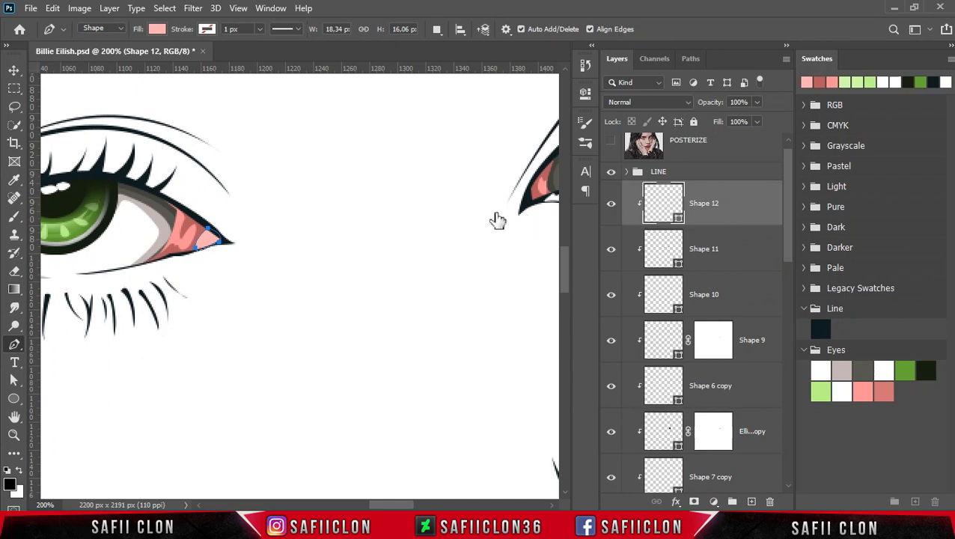
{"action": "left_click", "coordinate": [198, 250]}
{"action": "left_click", "coordinate": [219, 241]}
Step: Draw a thin crease shape about 13 × 21 px beside the first eye's corner highlight with the Pen tool, on a new shape layer
{"action": "left_click", "coordinate": [437, 31]}
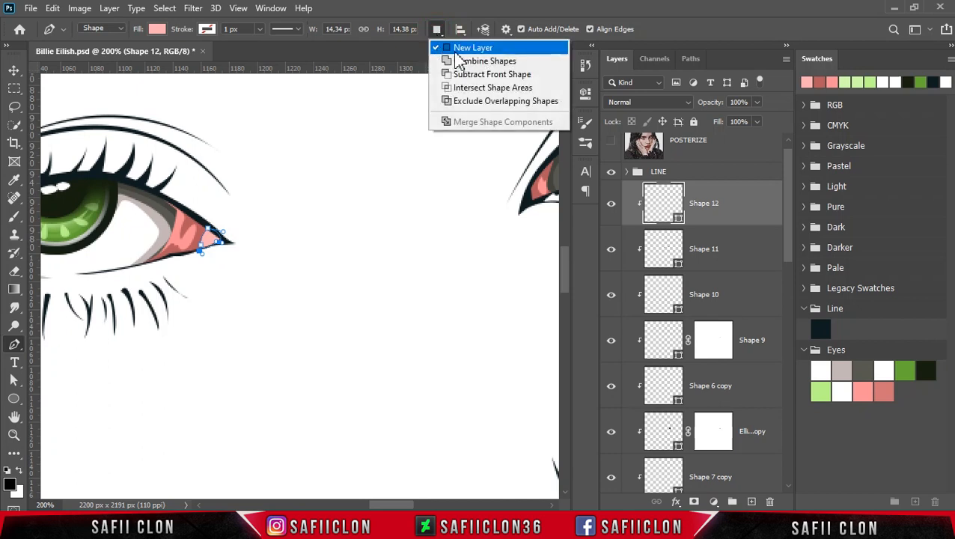
{"action": "left_click", "coordinate": [457, 51]}
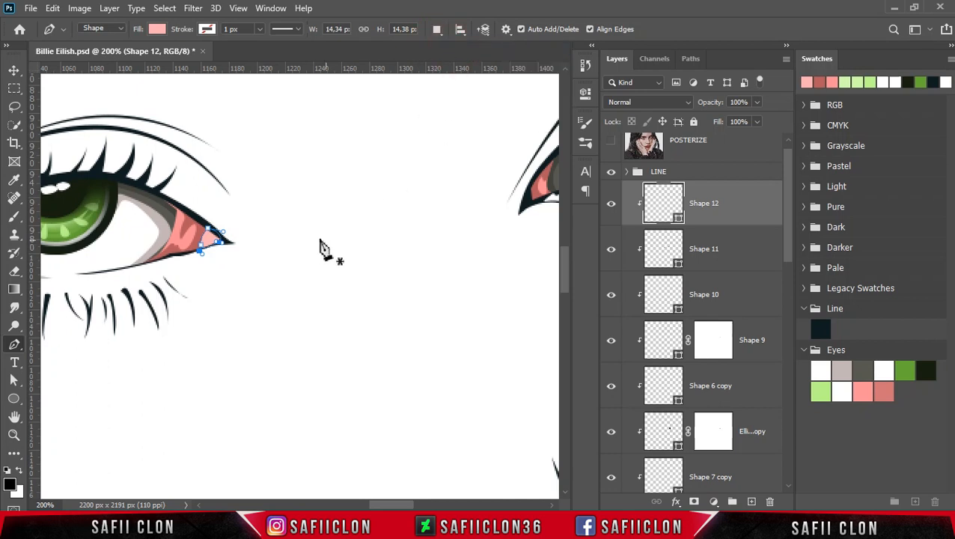
{"action": "left_click", "coordinate": [202, 222]}
{"action": "left_click", "coordinate": [194, 251]}
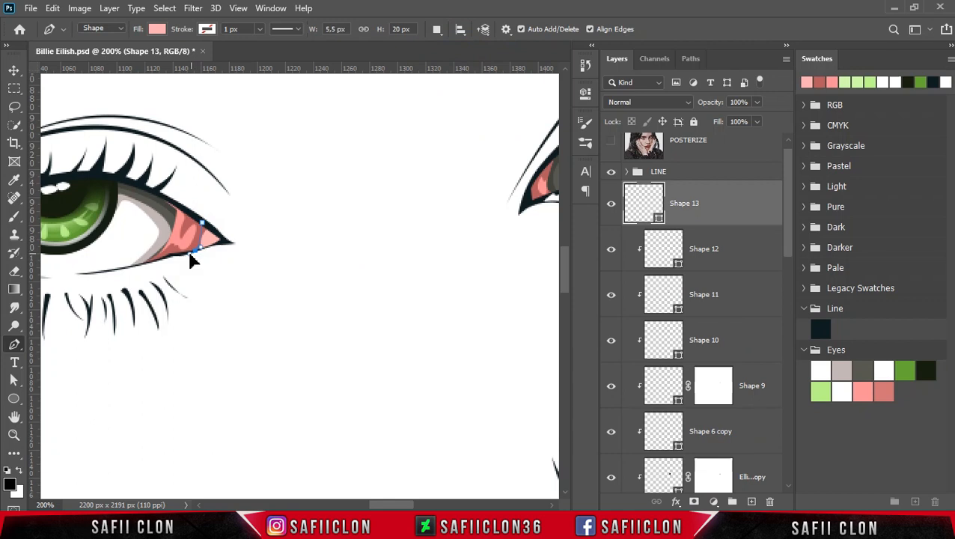
{"action": "left_click_drag", "start_coordinate": [201, 253], "coordinate": [212, 236]}
{"action": "left_click", "coordinate": [215, 234]}
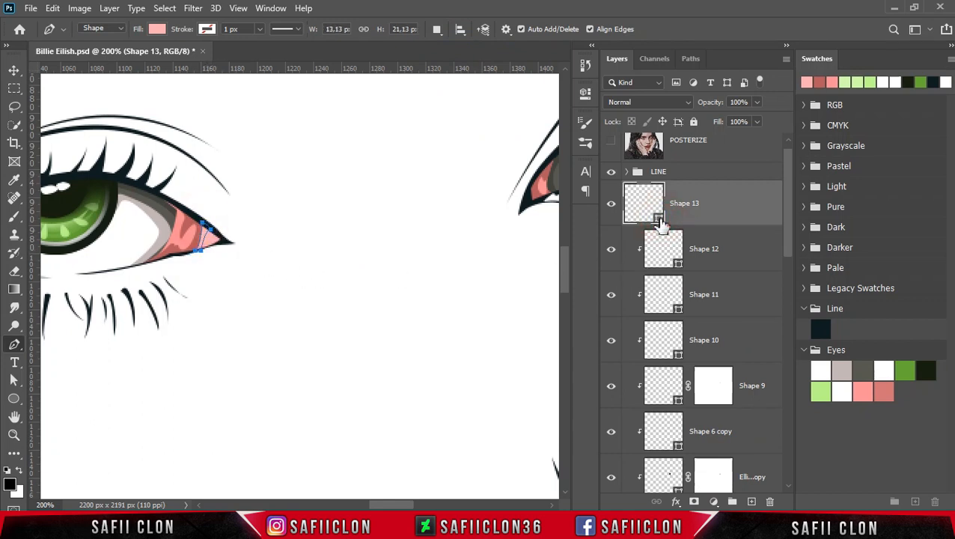
Step: Fill the Shape 13 crease with the dark outline colour #0e1d20 sampled from the artwork, and clip it to the layers below
{"action": "double_click", "coordinate": [659, 218]}
{"action": "left_click", "coordinate": [197, 208]}
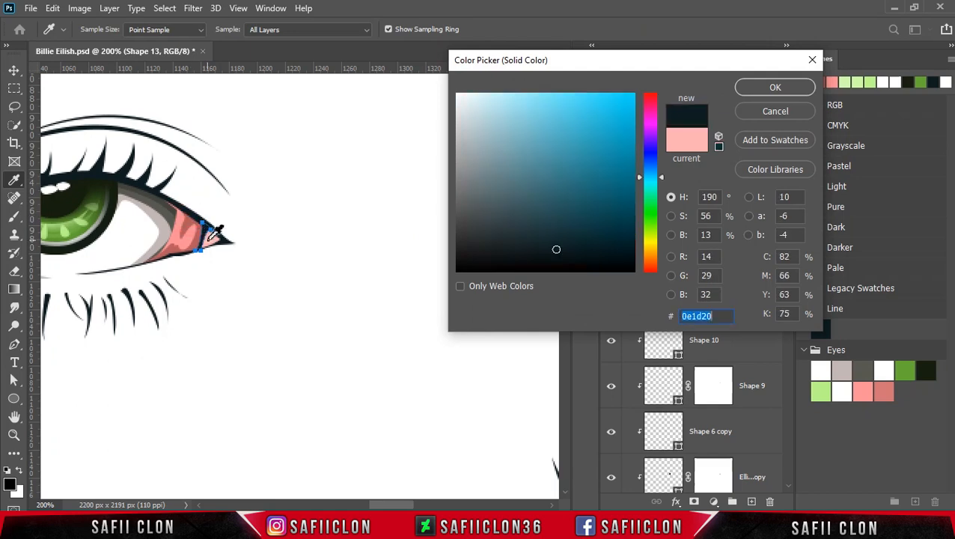
{"action": "left_click", "coordinate": [771, 88]}
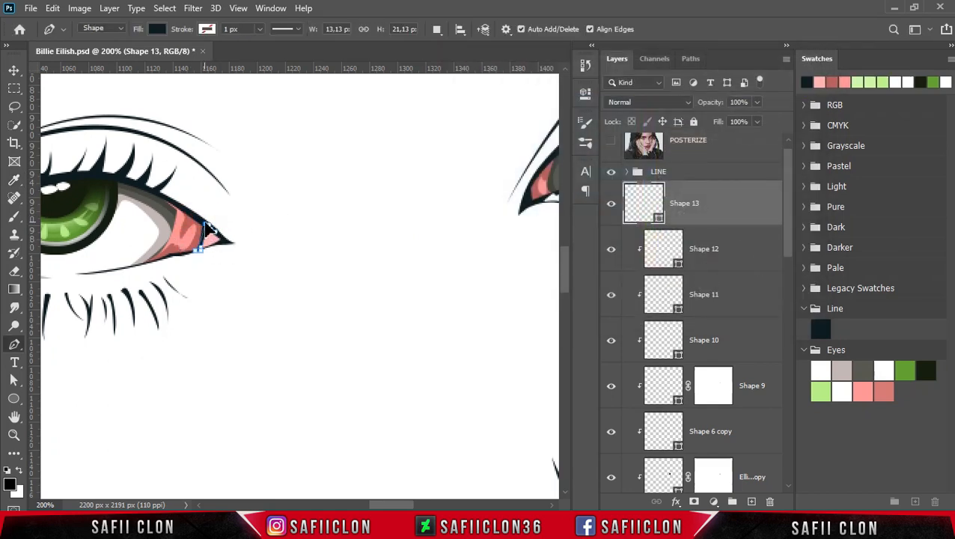
{"action": "right_click", "coordinate": [721, 196]}
{"action": "left_click", "coordinate": [750, 268]}
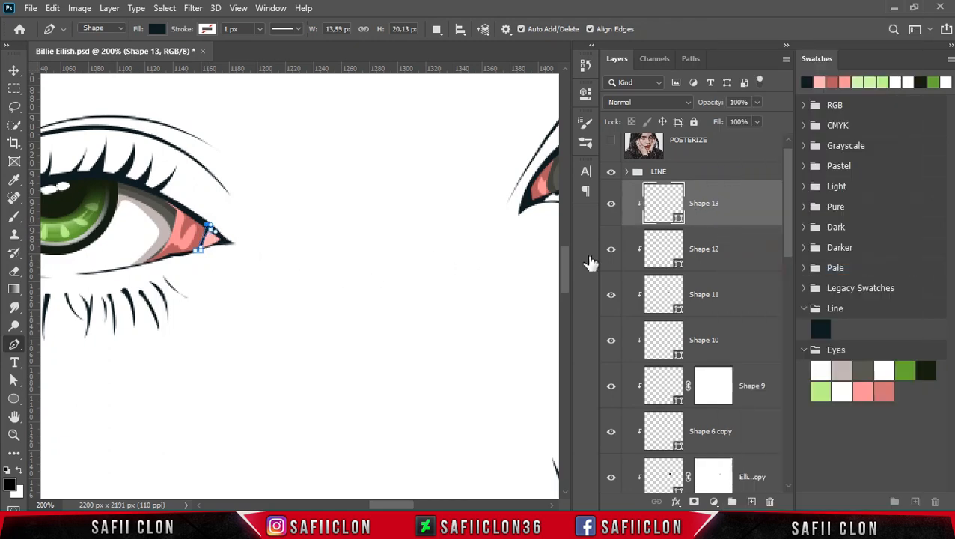
Step: Examine both coloured eyes in the context of the whole portrait
{"action": "key", "text": "ctrl+minus"}
{"action": "key", "text": "ctrl+minus"}
{"action": "key", "text": "ctrl+minus"}
{"action": "key", "text": "ctrl+minus"}
{"action": "key", "text": "ctrl+minus"}
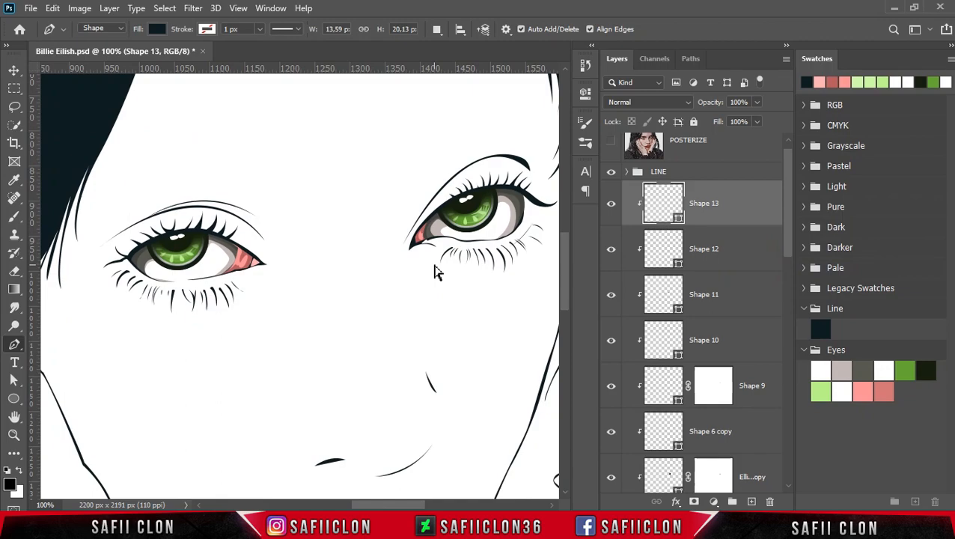
{"action": "key", "text": "ctrl+plus"}
{"action": "key", "text": "ctrl+plus"}
{"action": "key", "text": "ctrl+plus"}
{"action": "key", "text": "ctrl+plus"}
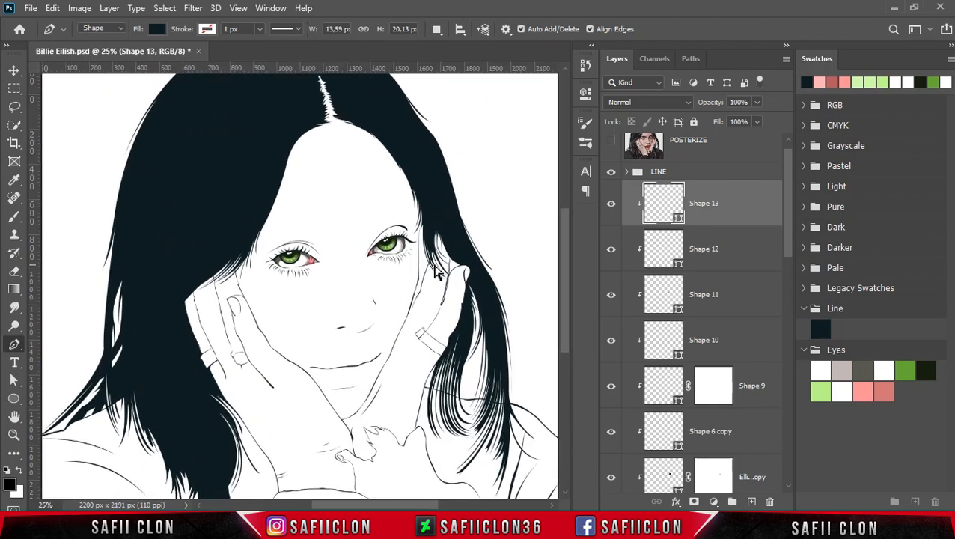
{"action": "key", "text": "ctrl+plus"}
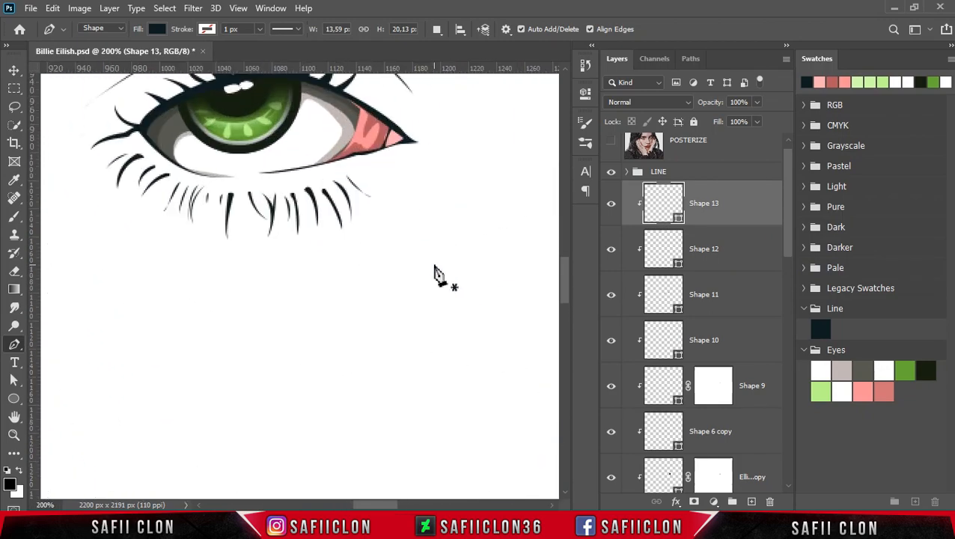
Step: Add a dark shading shape along the upper edge of the first eye's inner corner, combined into the Shape 13 layer
{"action": "scroll", "coordinate": [436, 274], "scroll_direction": "up", "scroll_amount": 4}
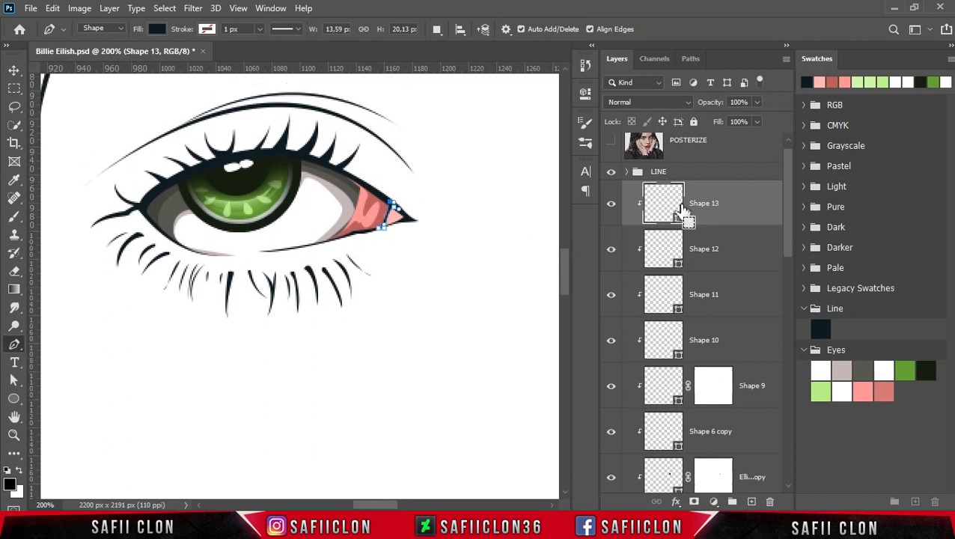
{"action": "left_click", "coordinate": [437, 29]}
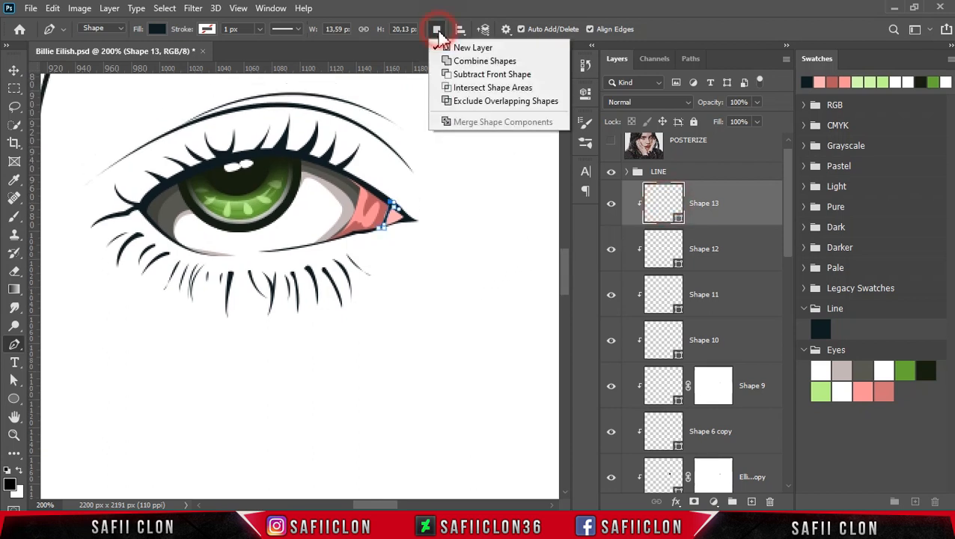
{"action": "left_click", "coordinate": [452, 61]}
{"action": "left_click", "coordinate": [341, 172]}
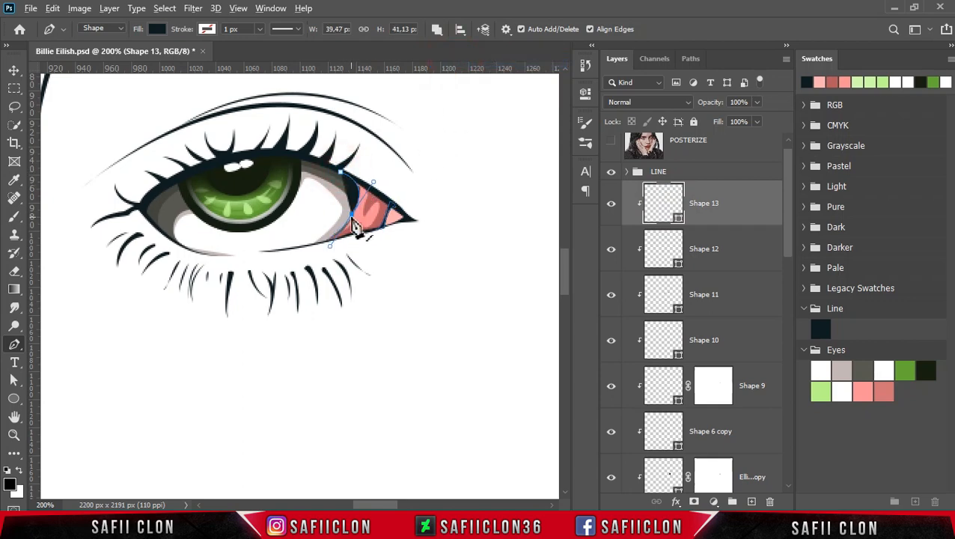
{"action": "left_click_drag", "start_coordinate": [397, 235], "coordinate": [397, 232]}
{"action": "left_click", "coordinate": [341, 173]}
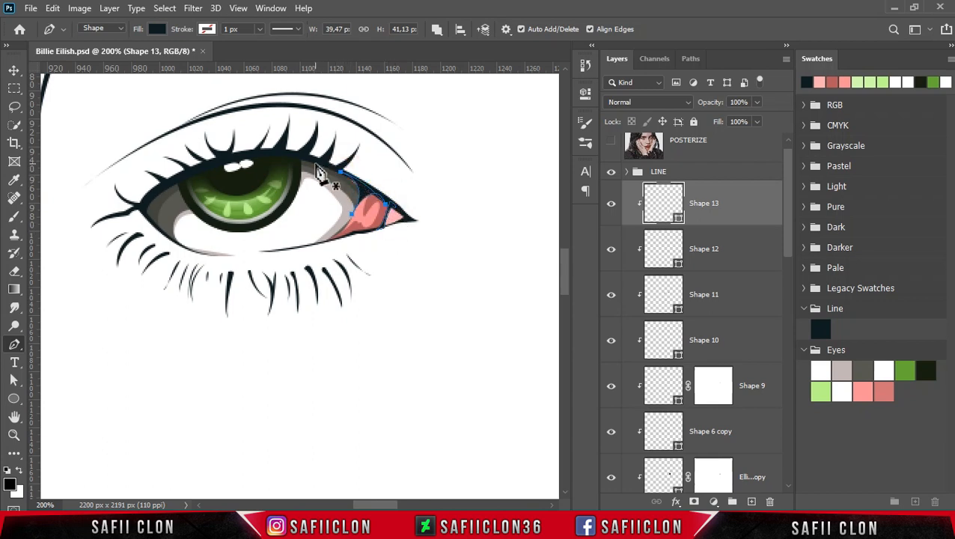
Step: Add a dark shading shape along the lower edge of the same inner corner, extending Shape 13 to about 50 × 58 px
{"action": "left_click", "coordinate": [348, 223], "text": "alt"}
{"action": "left_click_drag", "start_coordinate": [350, 230], "coordinate": [360, 225]}
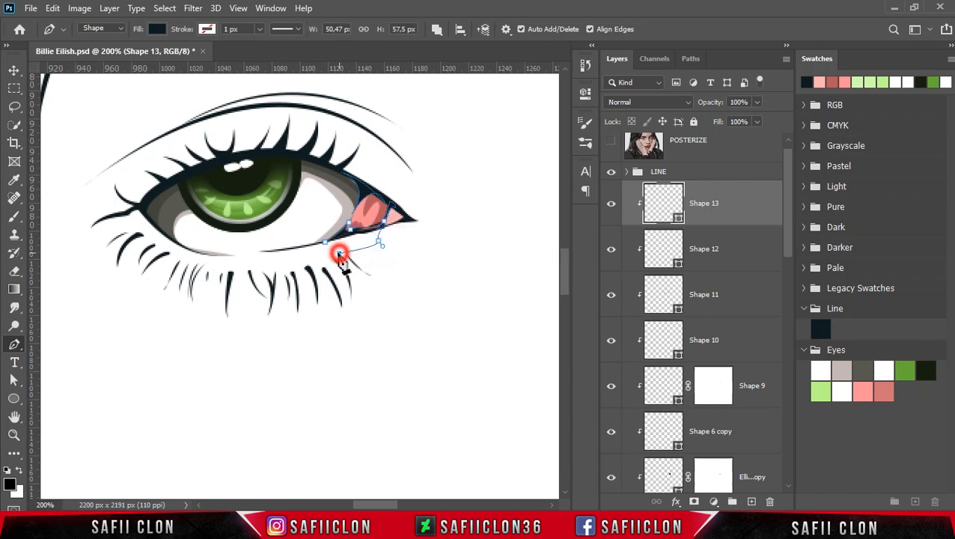
{"action": "key", "text": "Return"}
Step: Compare the eyes with the Shape 13 dark shading hidden and shown
{"action": "scroll", "coordinate": [463, 248], "scroll_direction": "down", "scroll_amount": 5}
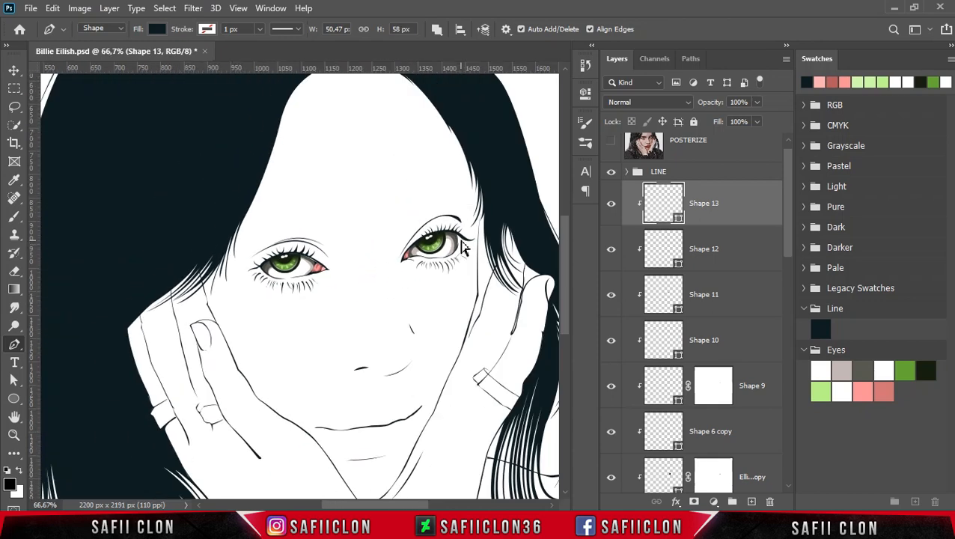
{"action": "scroll", "coordinate": [463, 248], "scroll_direction": "up", "scroll_amount": 1}
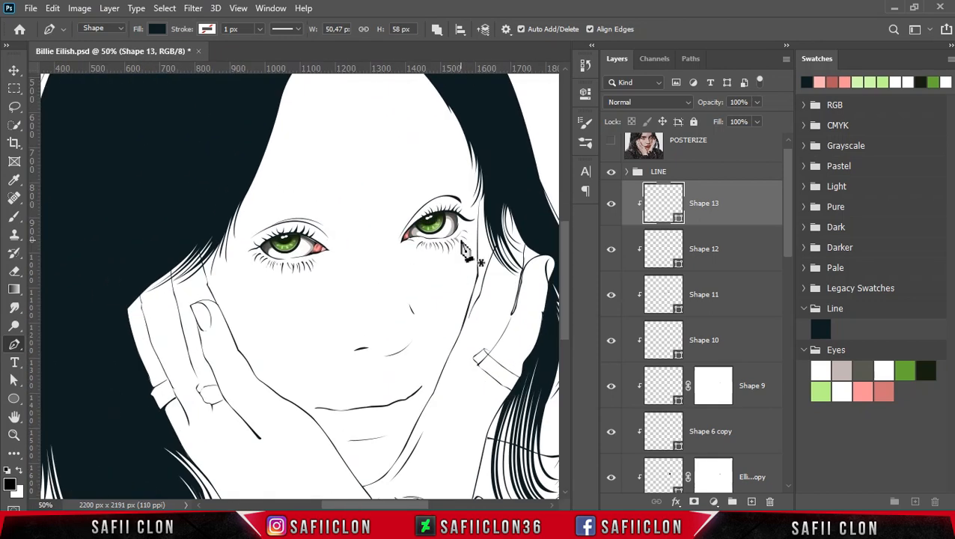
{"action": "scroll", "coordinate": [464, 248], "scroll_direction": "up", "scroll_amount": 3}
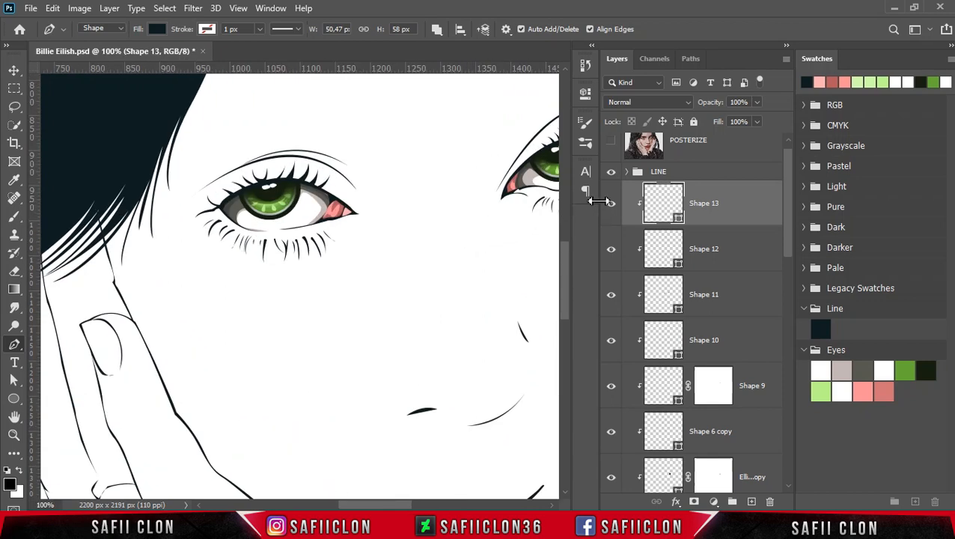
{"action": "left_click", "coordinate": [611, 204]}
{"action": "left_click", "coordinate": [611, 207]}
Step: Group all the eye layers from Shape 13 down to Shape 2 into a group named EYES
{"action": "left_click_drag", "start_coordinate": [792, 225], "coordinate": [788, 455]}
{"action": "left_click", "coordinate": [724, 408], "text": "shift"}
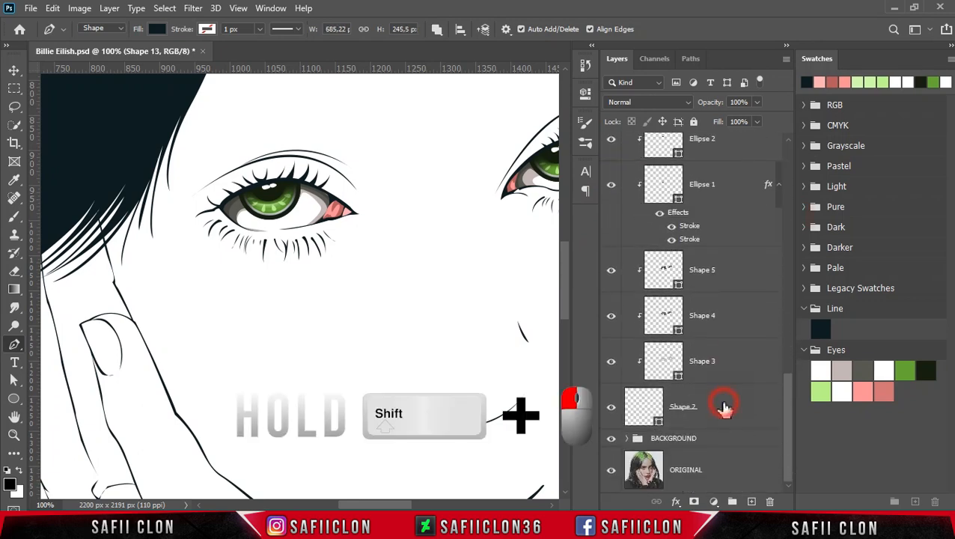
{"action": "right_click", "coordinate": [724, 405]}
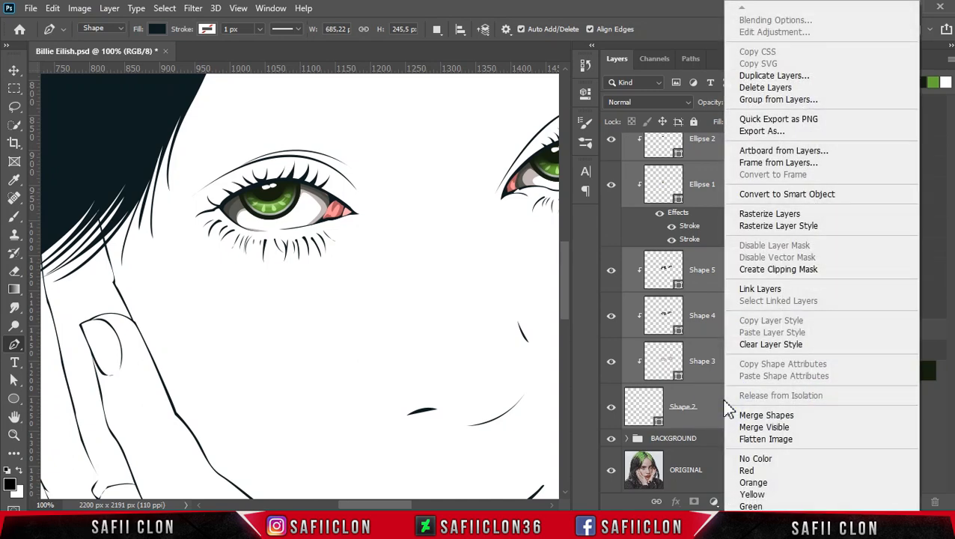
{"action": "left_click", "coordinate": [764, 105]}
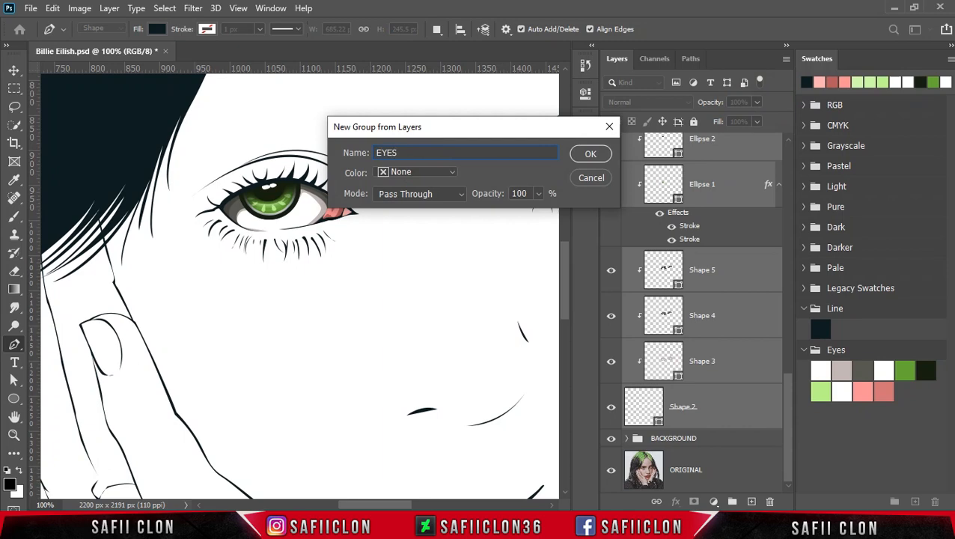
{"action": "left_click", "coordinate": [578, 153]}
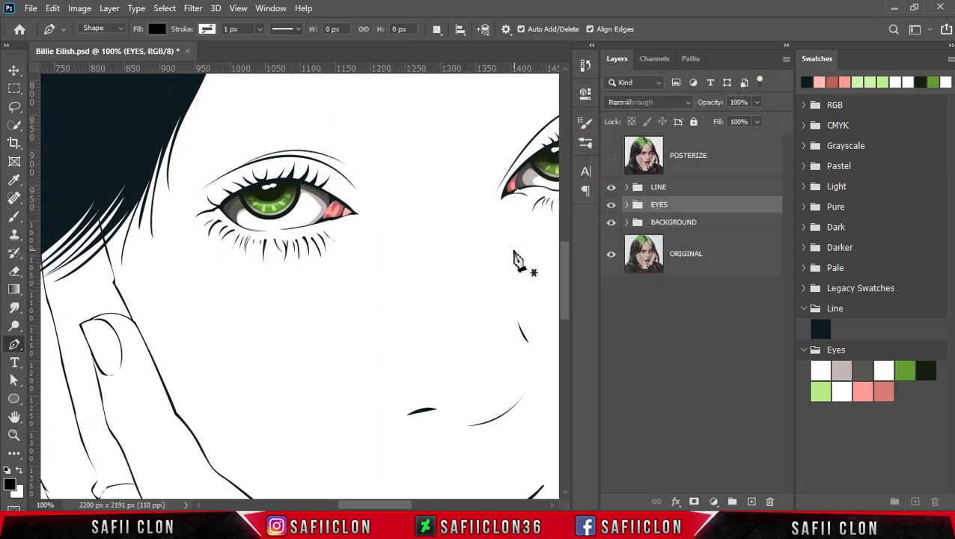
Step: Compare the portrait with the EYES group hidden and shown
{"action": "key", "text": "ctrl+minus"}
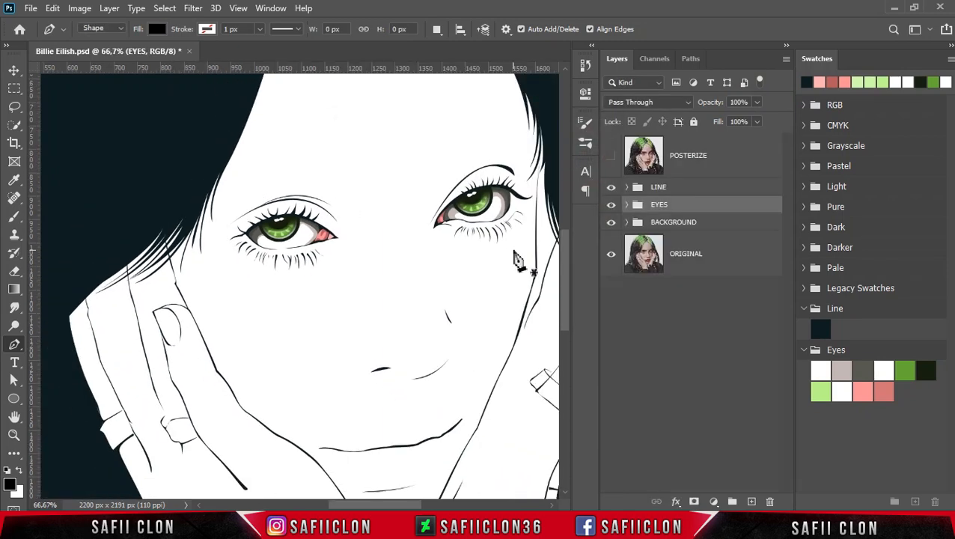
{"action": "left_click", "coordinate": [613, 212]}
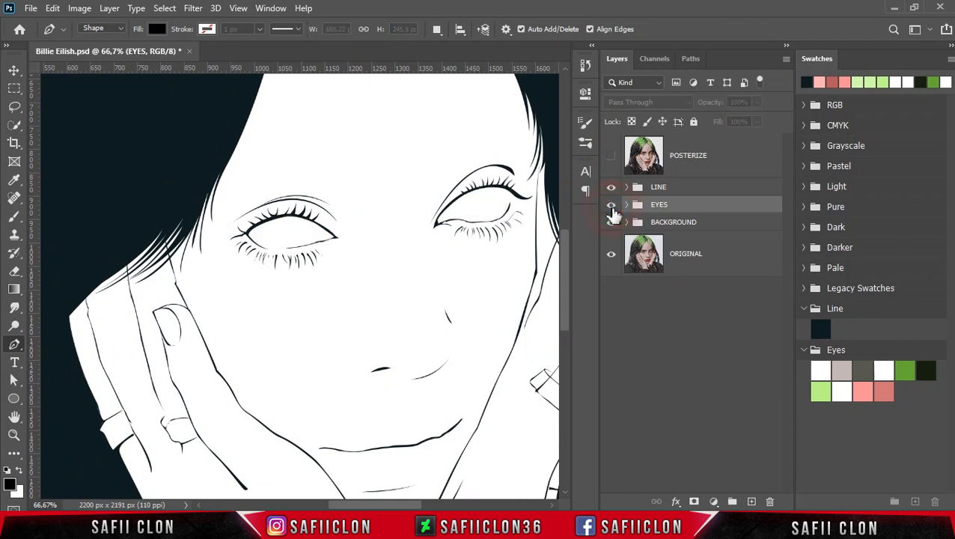
{"action": "left_click", "coordinate": [611, 211]}
{"action": "left_click", "coordinate": [612, 211]}
{"action": "left_click", "coordinate": [611, 212]}
Step: Save the portrait document and view the full artwork
{"action": "key", "text": "ctrl+minus"}
{"action": "key", "text": "ctrl+minus"}
{"action": "key", "text": "ctrl+minus"}
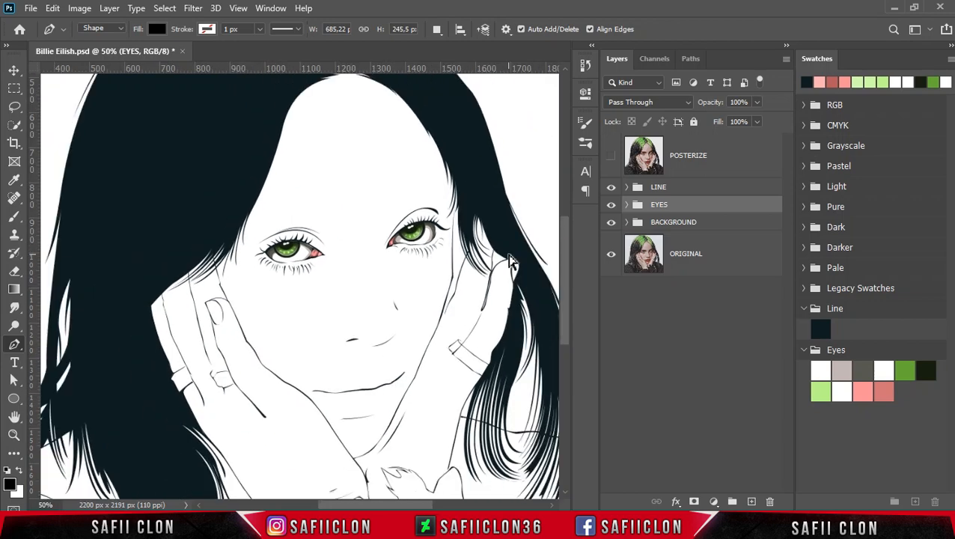
{"action": "key", "text": "ctrl+plus"}
{"action": "key", "text": "ctrl+s"}
{"action": "key", "text": "ctrl+minus"}
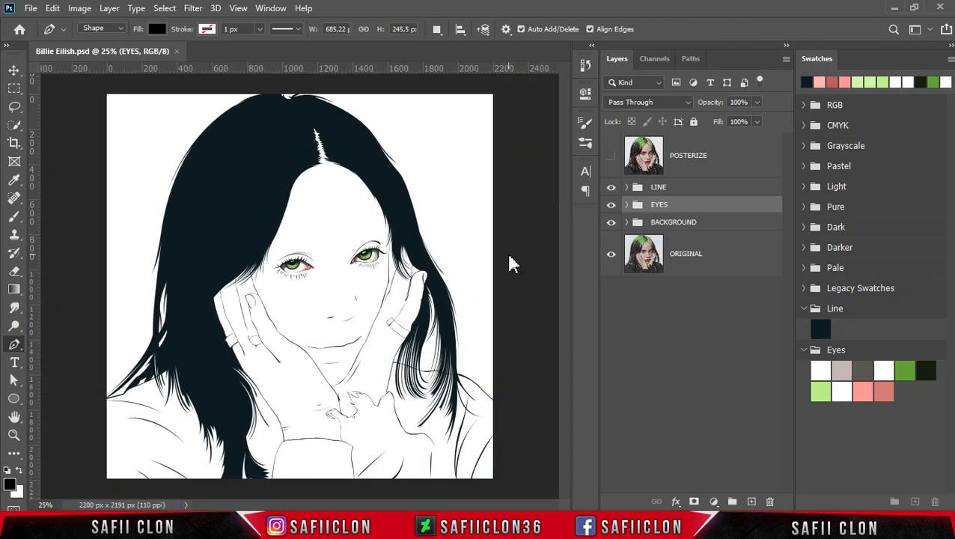